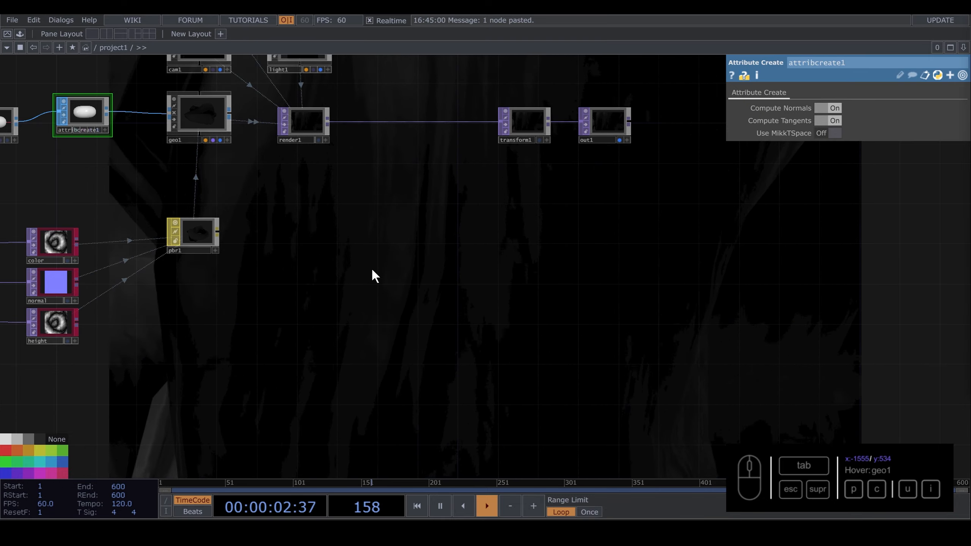
Insert a Level TOP on the connection between the normal1 node and the normal null
left_click_drag(373, 276, 784, 341)
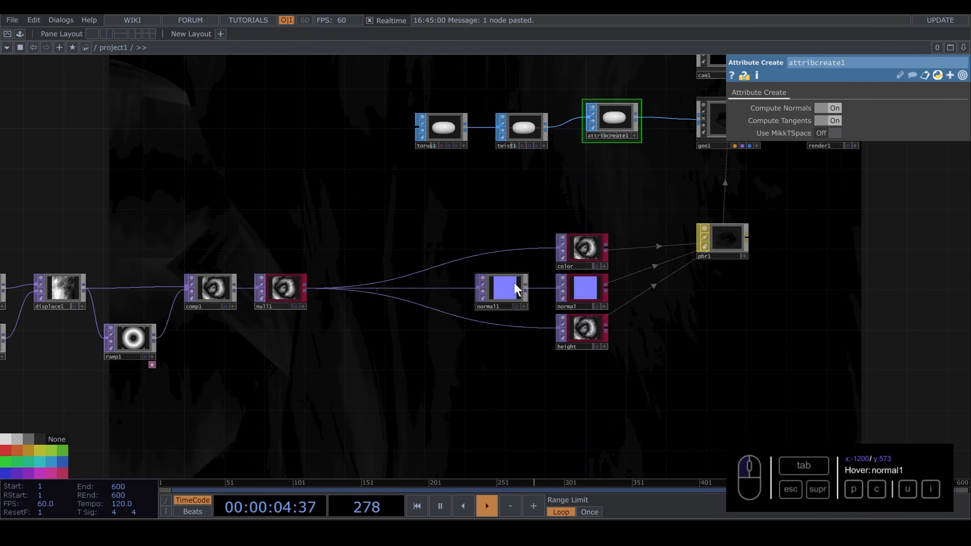
left_click_drag(517, 281, 436, 280)
scroll(435, 280, "up", 5)
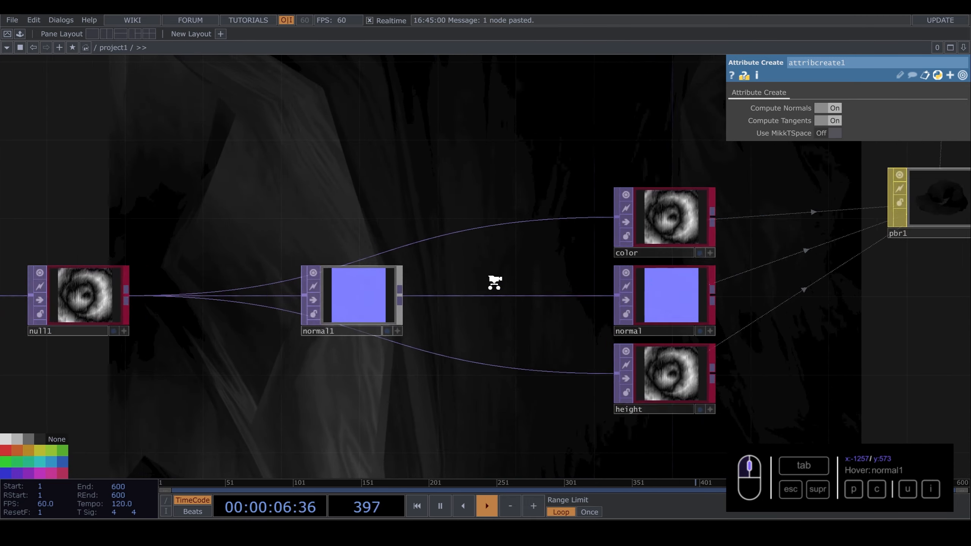
right_click(457, 304)
left_click(471, 294)
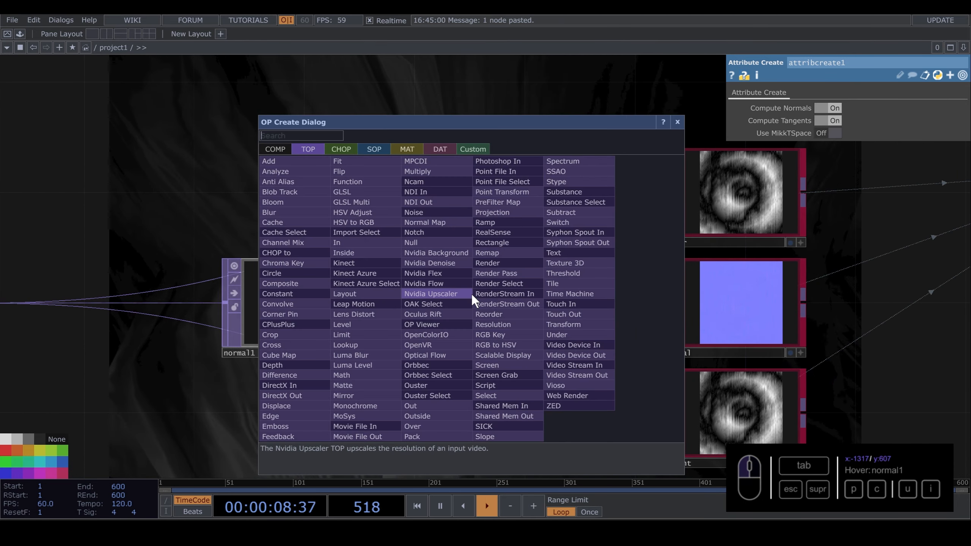
type("leve")
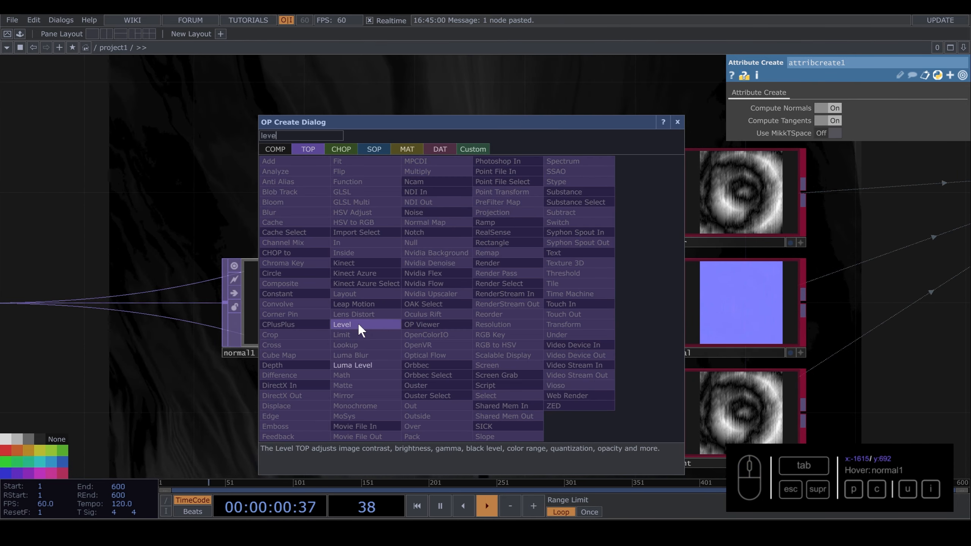
left_click(358, 324)
left_click(490, 303)
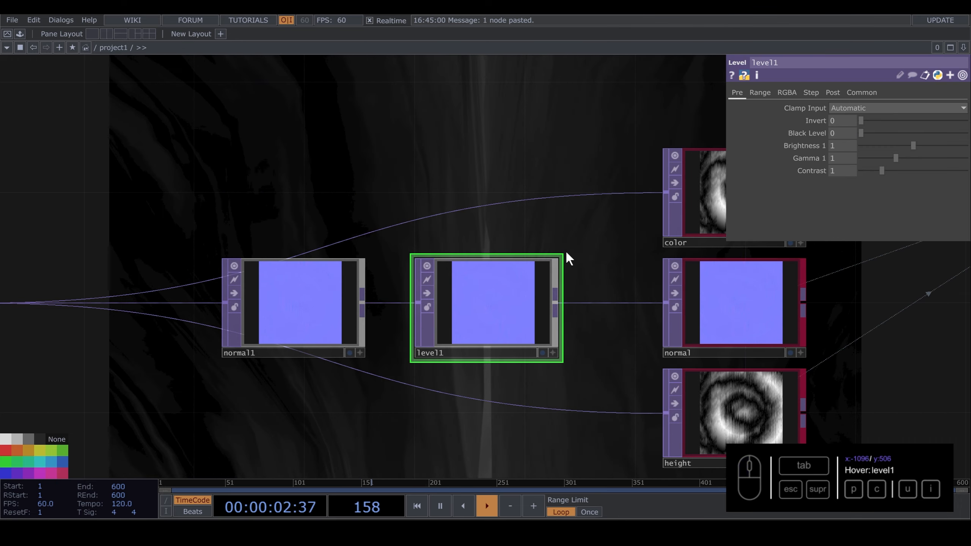
Set the post-adjustment Gamma 2 of level1 to 0.6
left_click(833, 92)
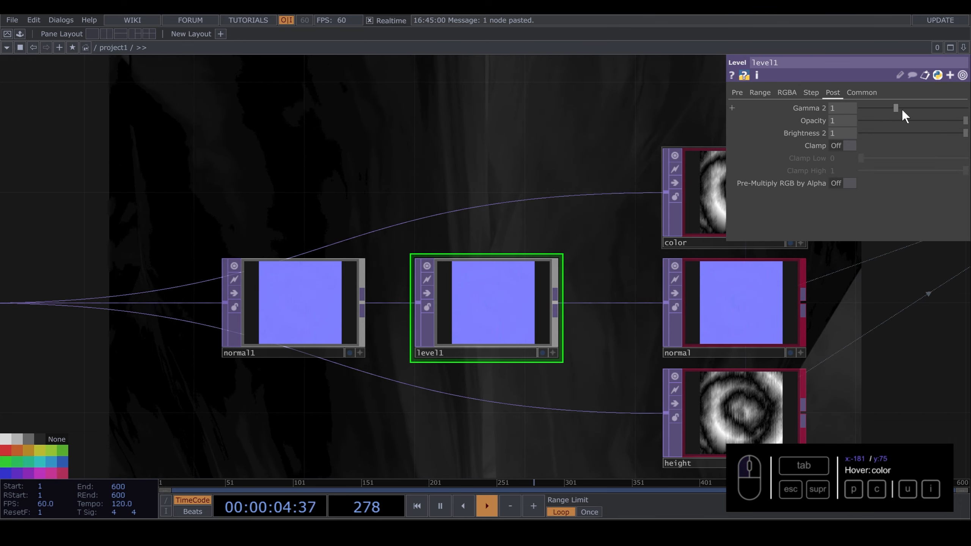
left_click_drag(902, 109, 878, 112)
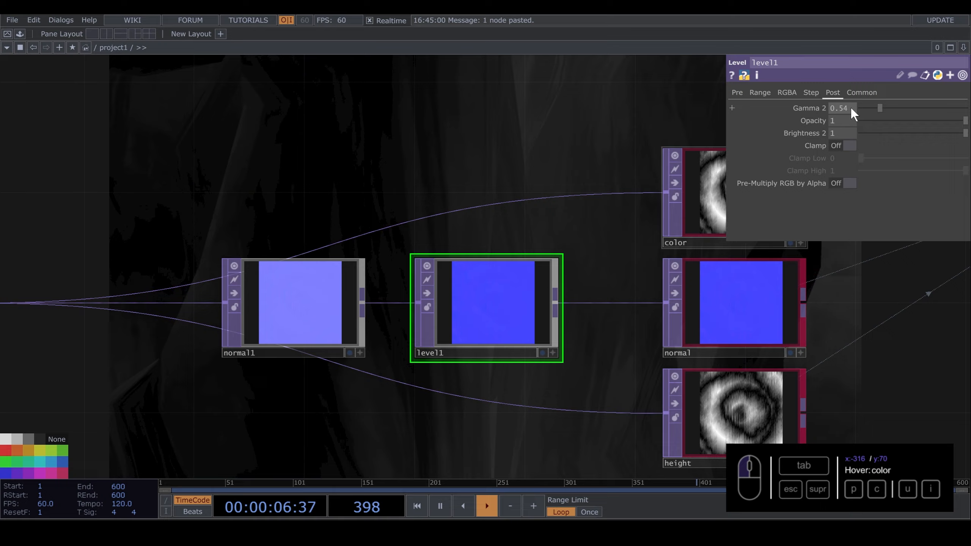
scroll(460, 304, "up", 5)
scroll(528, 337, "down", 4)
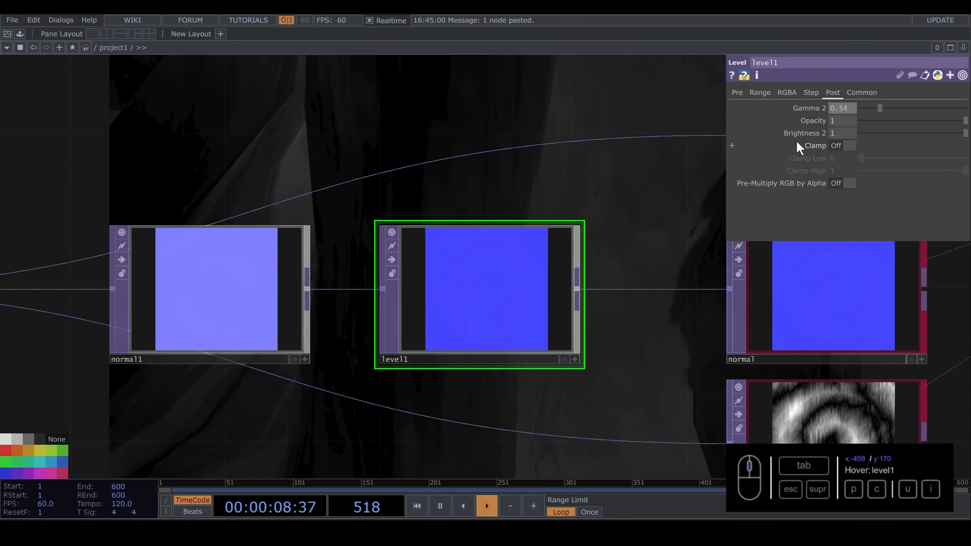
left_click(843, 111)
type("0.6")
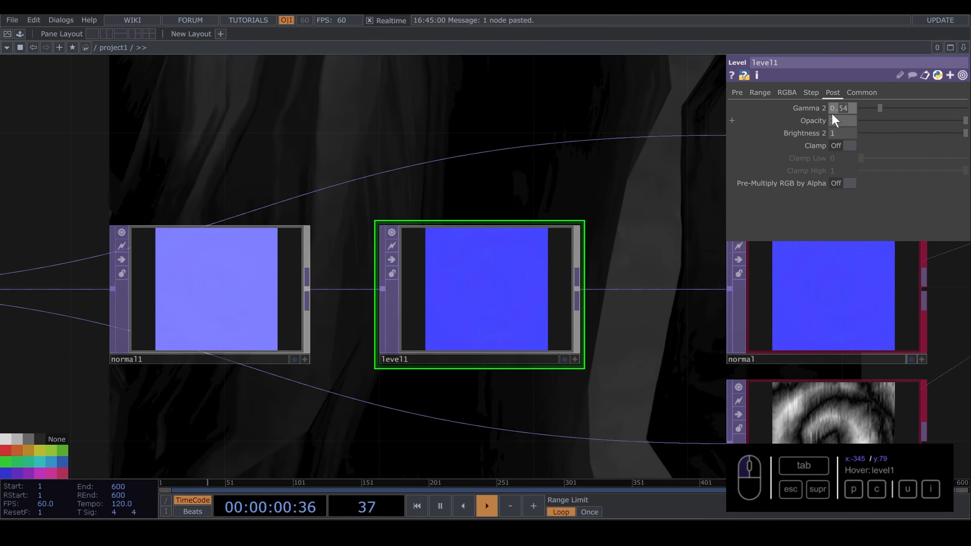
left_click(452, 180)
Set both Displace Scale and Displace Midpoint of the pbr1 material to 0.68
scroll(455, 188, "down", 5)
left_click_drag(639, 281, 589, 288)
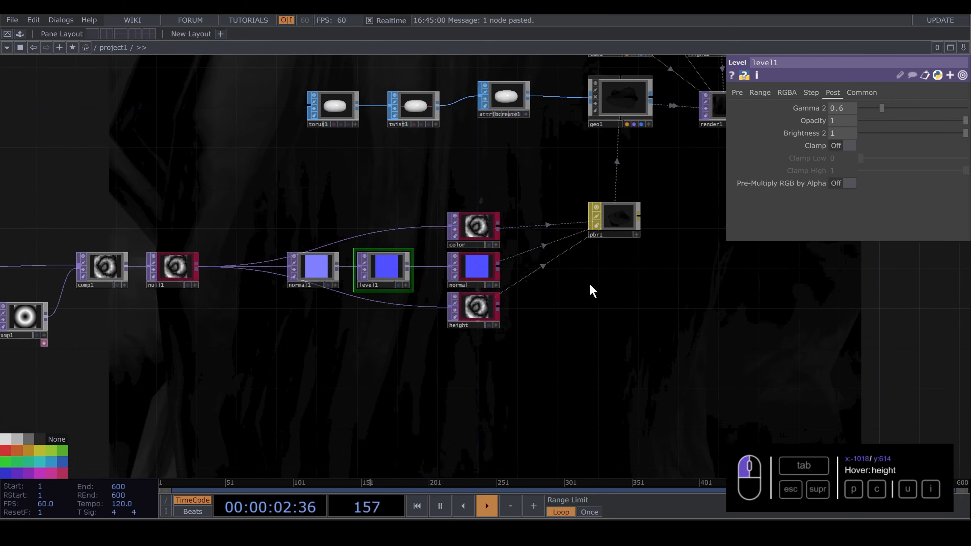
left_click(611, 221)
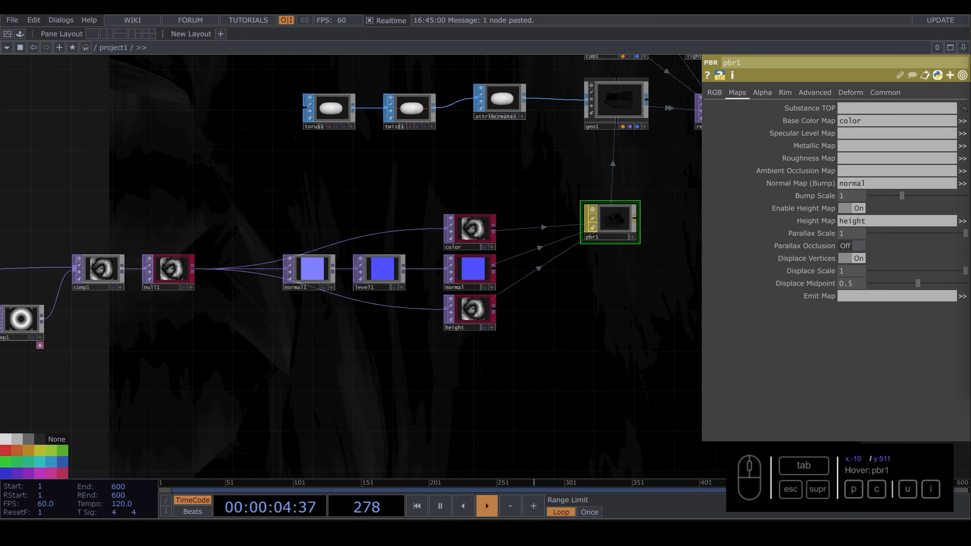
left_click_drag(614, 268, 582, 277)
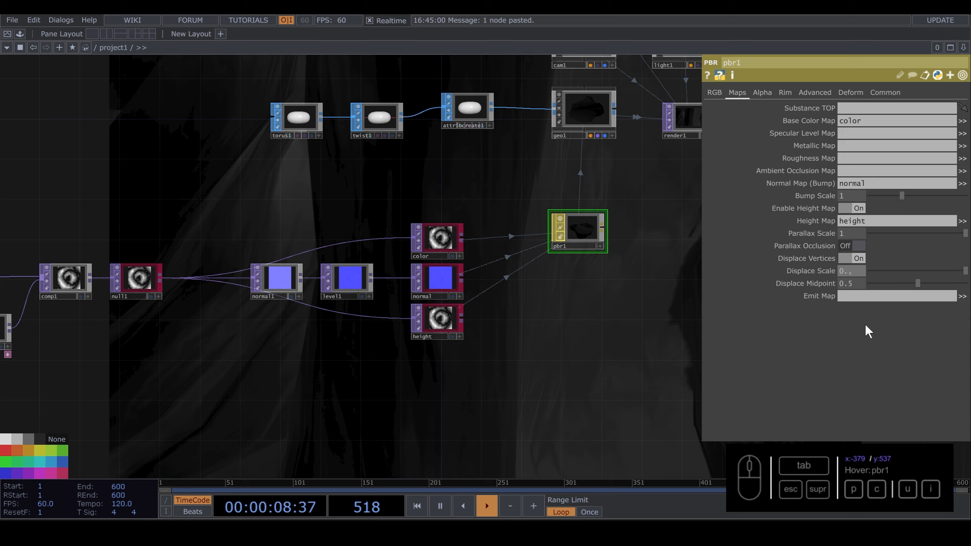
type("0.6")
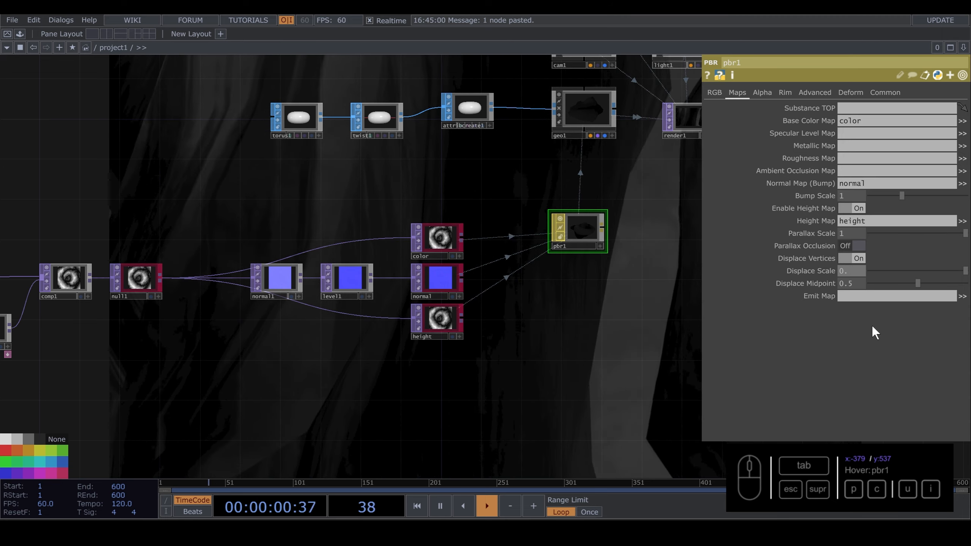
type("8")
left_click(850, 283)
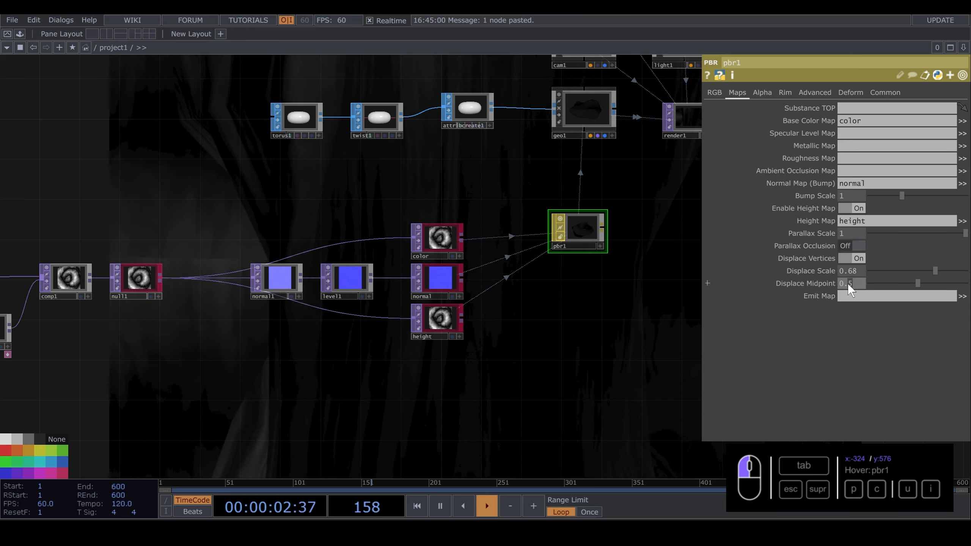
type("68")
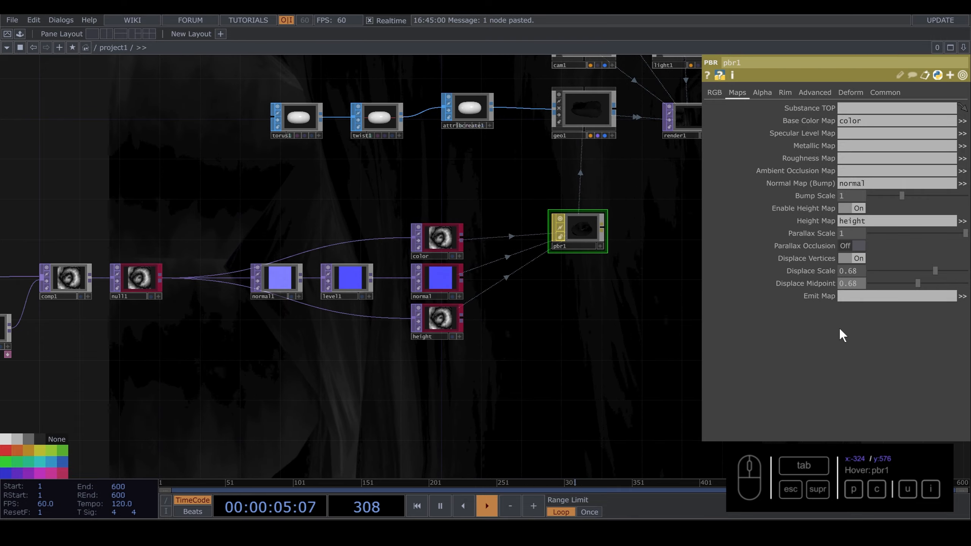
key("Return")
Line up the torus1 and twist1 nodes in a straight row with attribcreate1
scroll(573, 354, "down", 5)
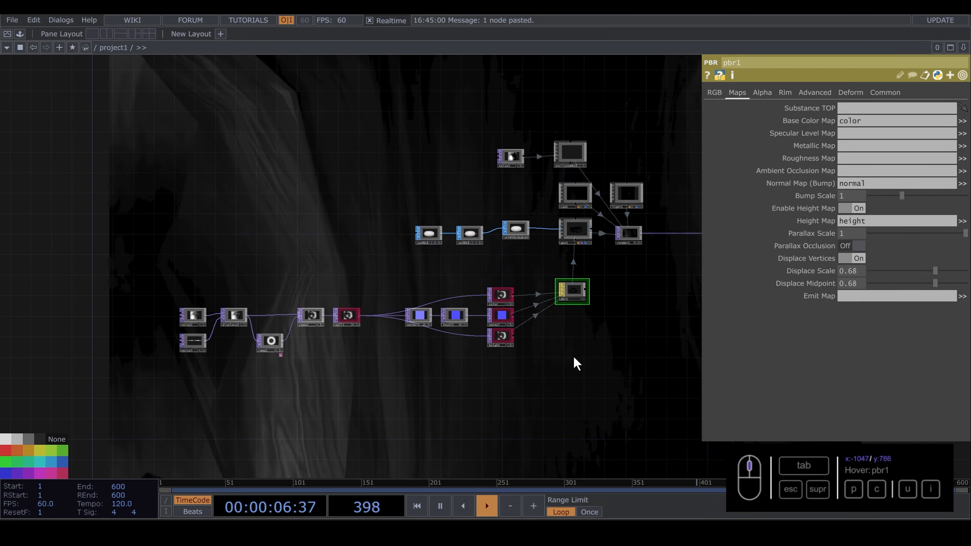
left_click_drag(574, 362, 338, 269)
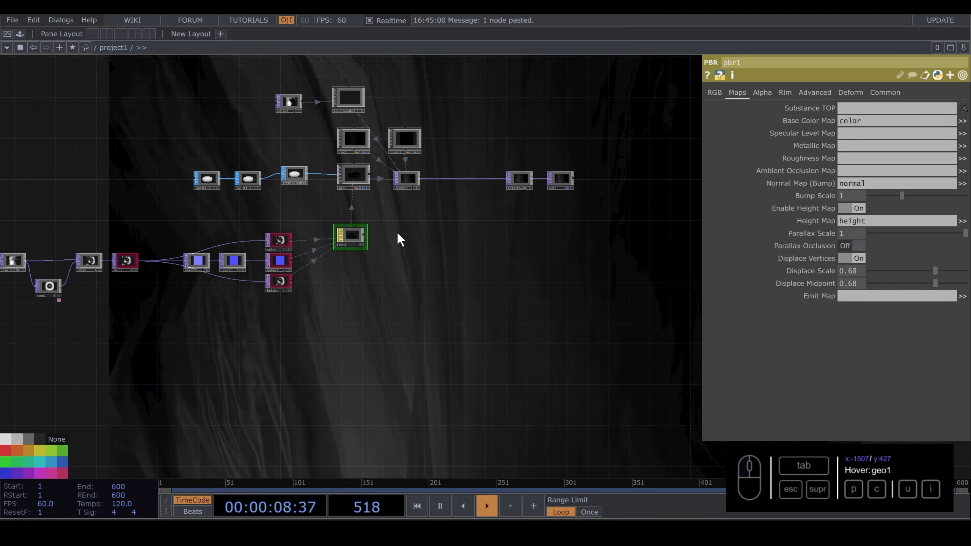
left_click_drag(398, 239, 417, 303)
scroll(238, 245, "up", 4)
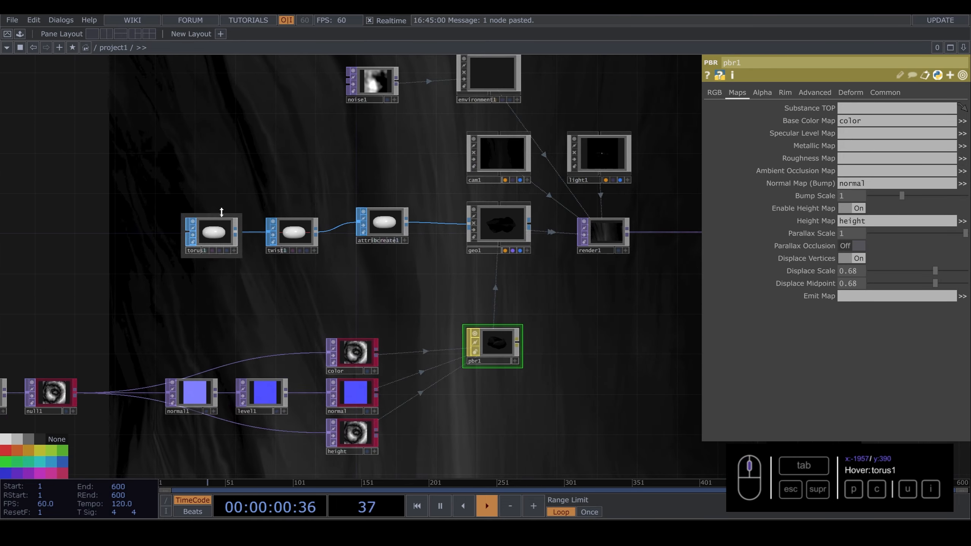
right_click_drag(300, 262, 305, 264)
left_click_drag(291, 234, 292, 222)
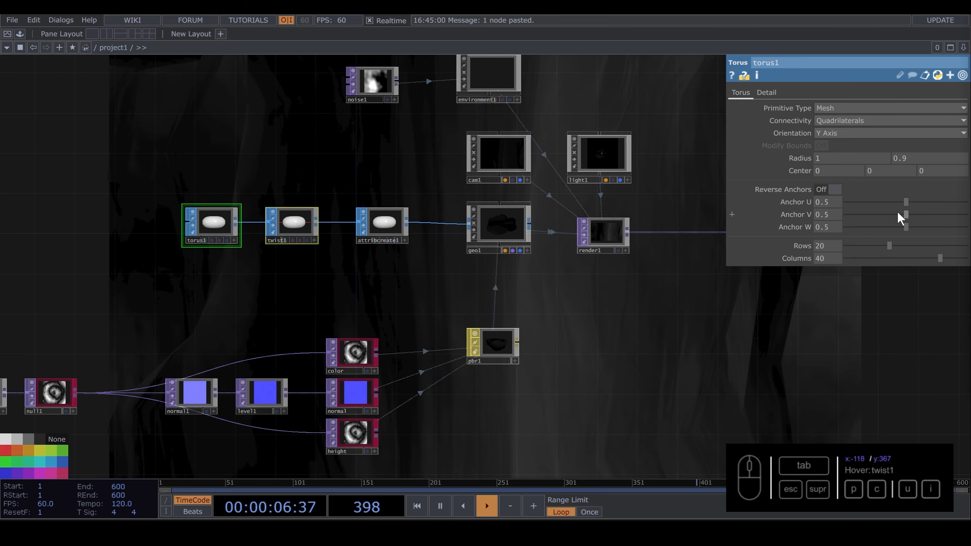
Set twist1's primary axis to Y Axis and its strength to 219
left_click(292, 224)
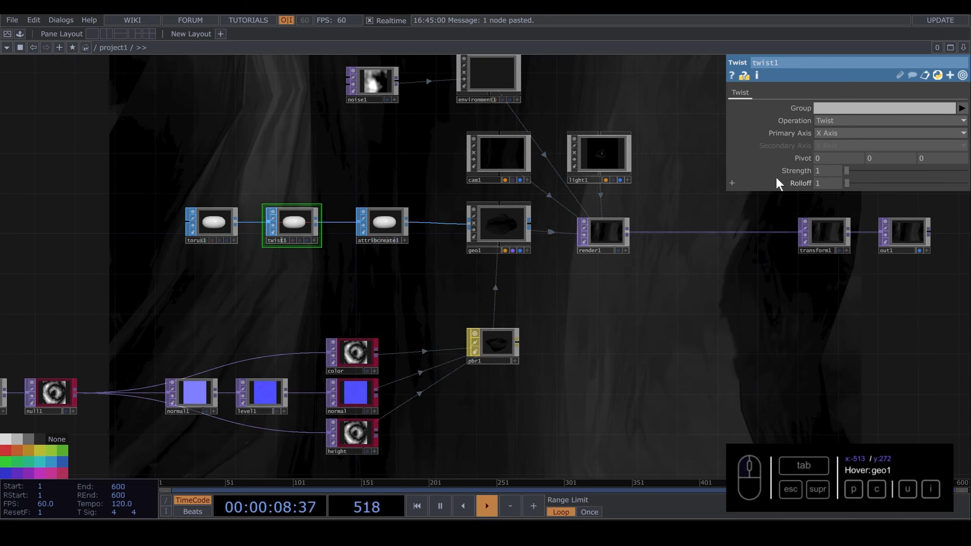
left_click(829, 133)
left_click(825, 156)
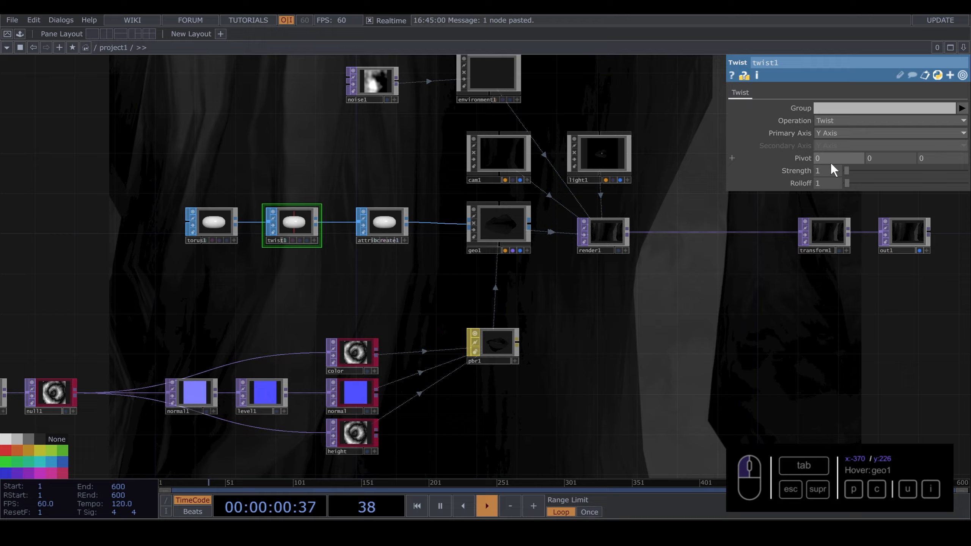
left_click_drag(846, 170, 918, 167)
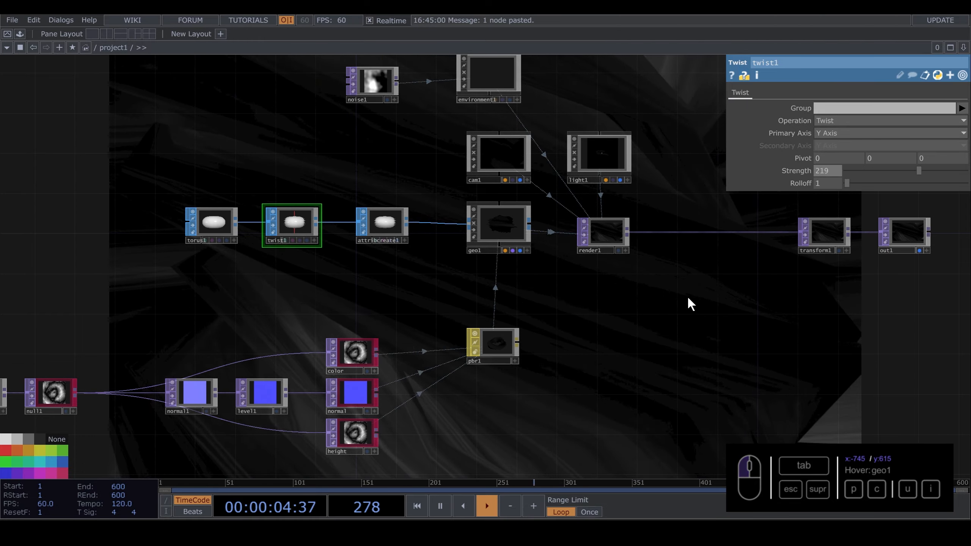
Widen the horizontal FOV angle of cam1 to 100
left_click_drag(687, 296, 487, 292)
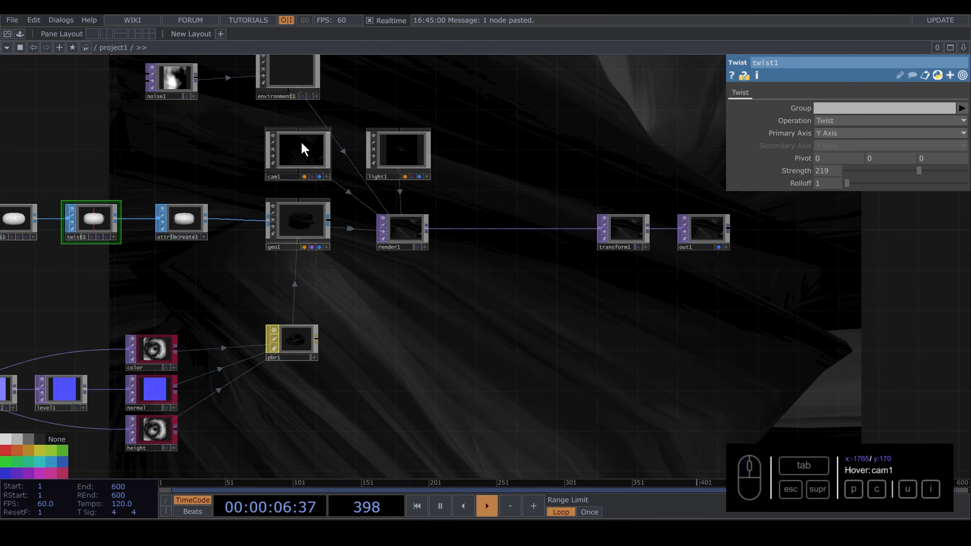
left_click(300, 142)
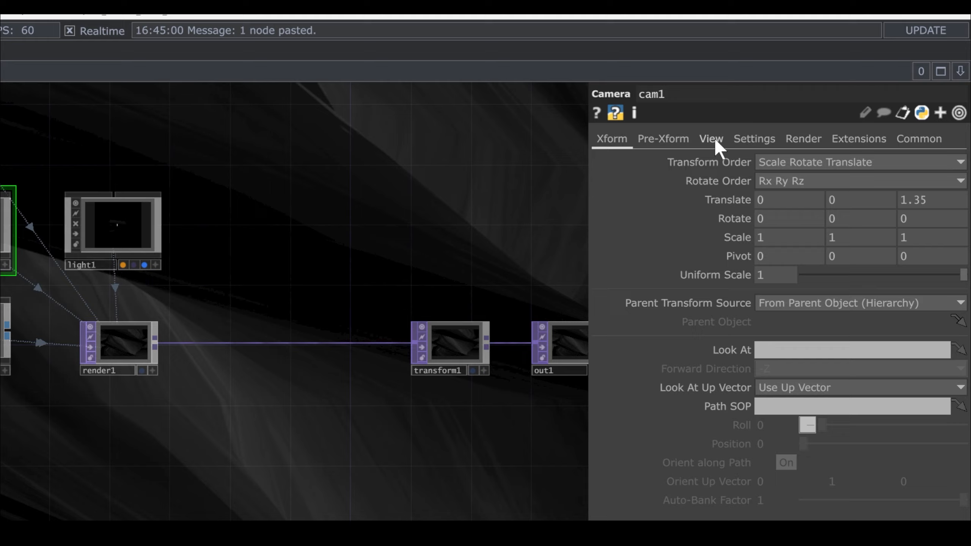
left_click(796, 92)
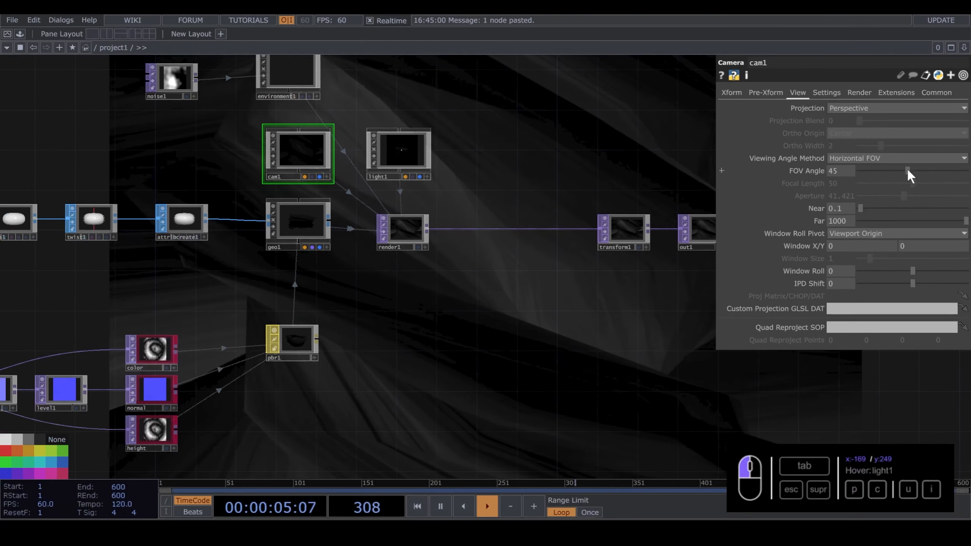
left_click_drag(875, 256, 963, 253)
left_click_drag(965, 170, 970, 171)
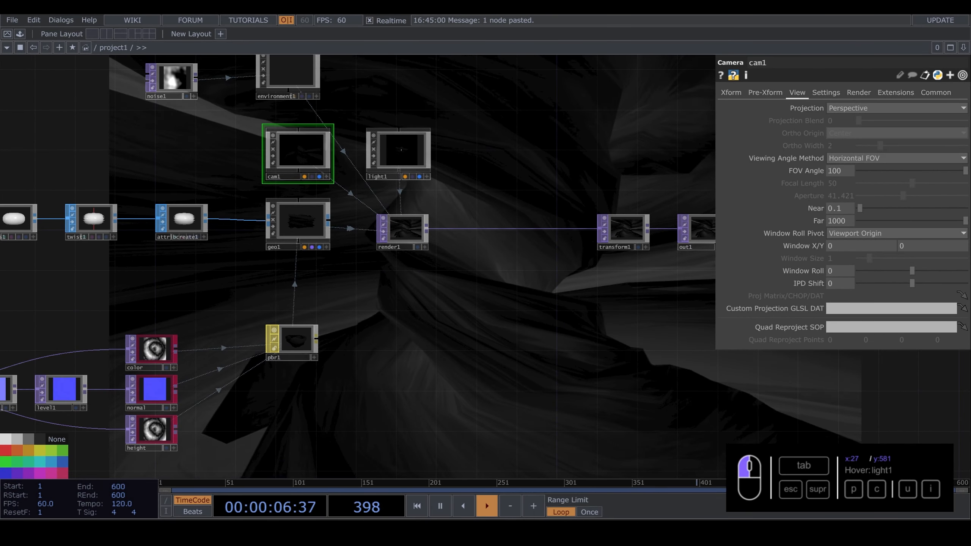
Bypass the twist1 node in the torus geometry chain
left_click_drag(601, 155, 489, 87)
left_click_drag(461, 253, 489, 154)
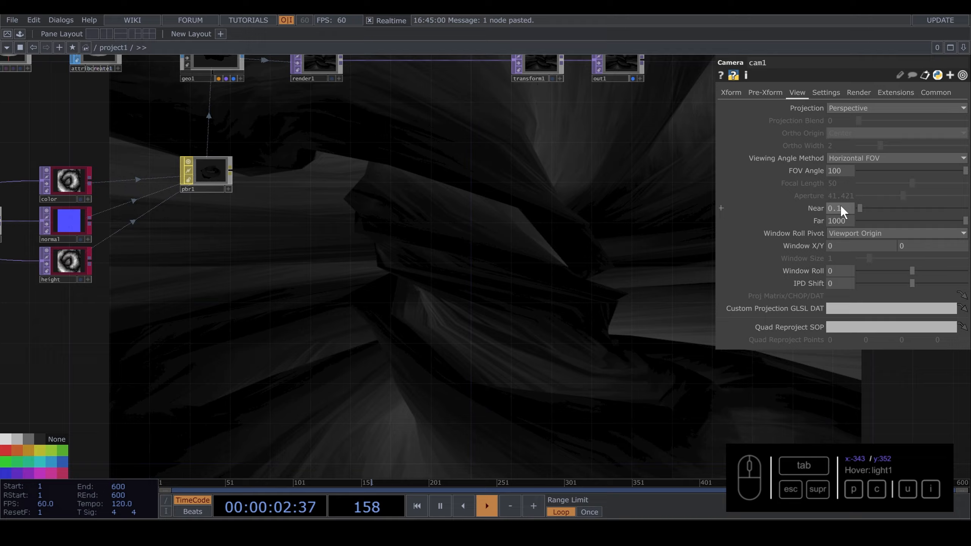
left_click_drag(425, 218, 645, 400)
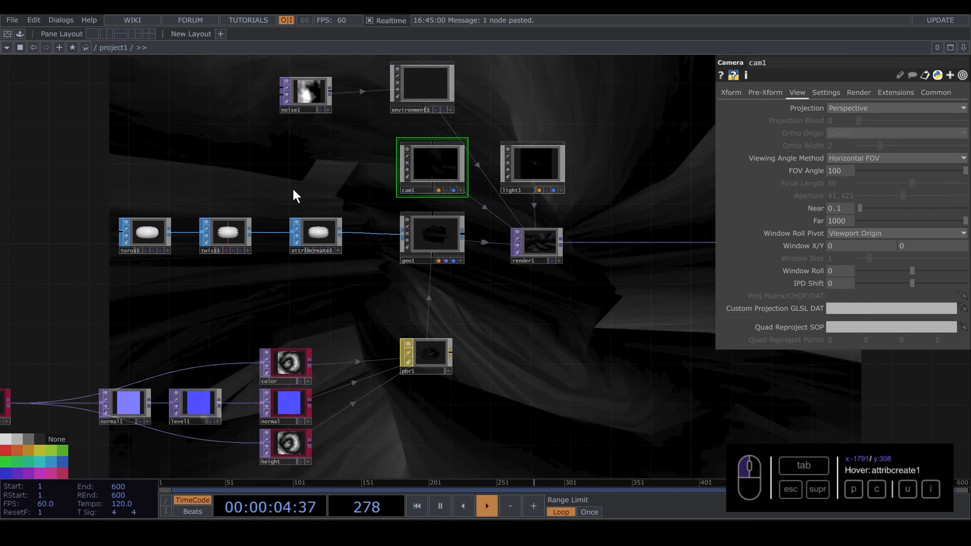
left_click_drag(296, 196, 434, 190)
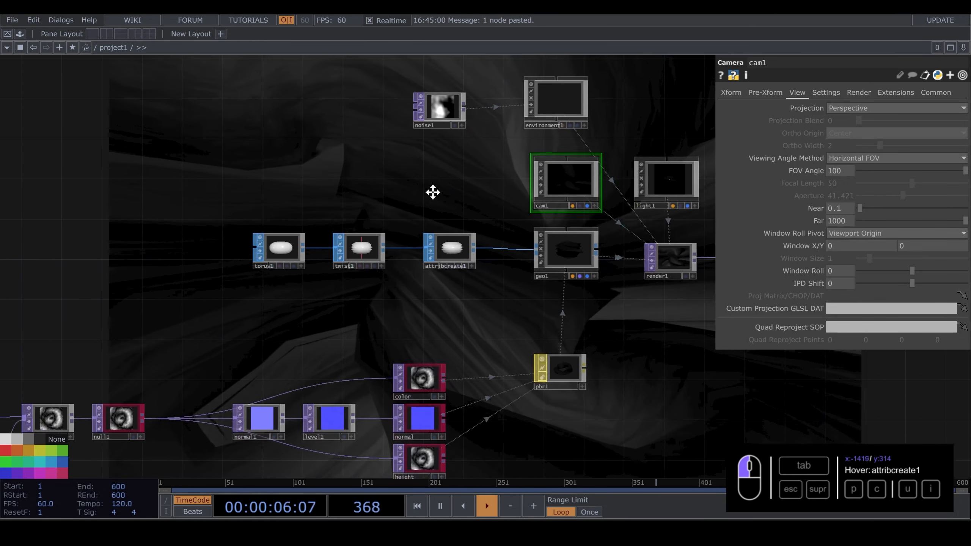
left_click(361, 248)
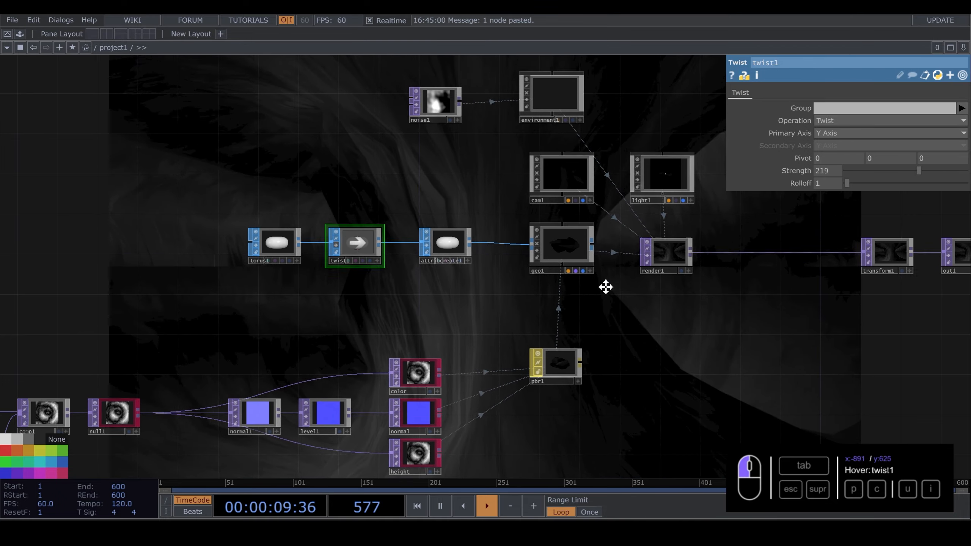
Move the light1 node into free space above the render chain and set its Z translation to 0
left_click_drag(607, 286, 311, 169)
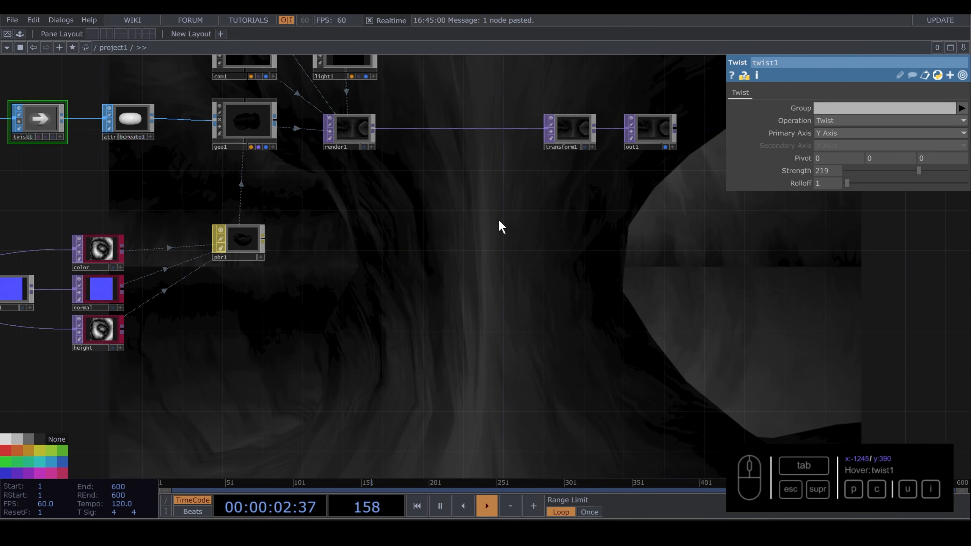
left_click_drag(499, 223, 453, 336)
left_click_drag(457, 208, 498, 300)
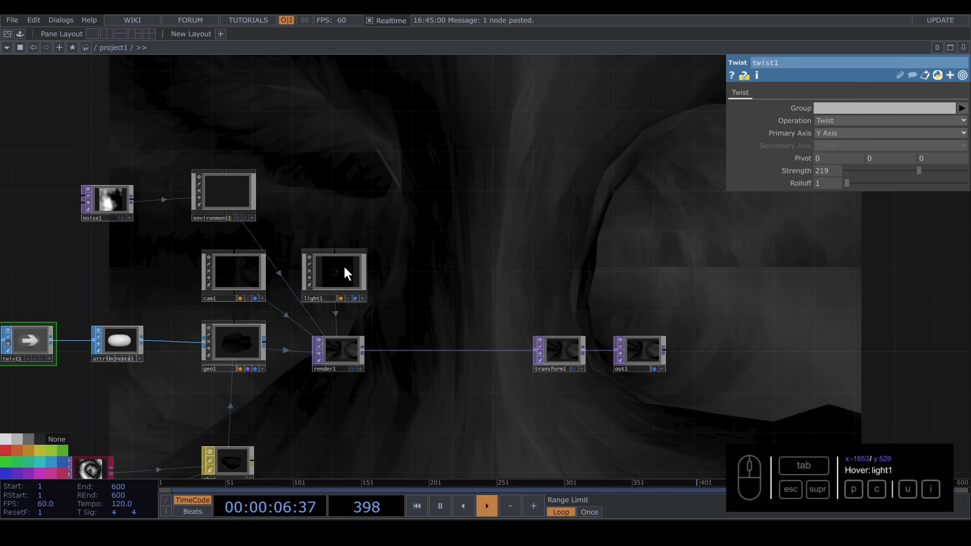
left_click_drag(343, 266, 449, 168)
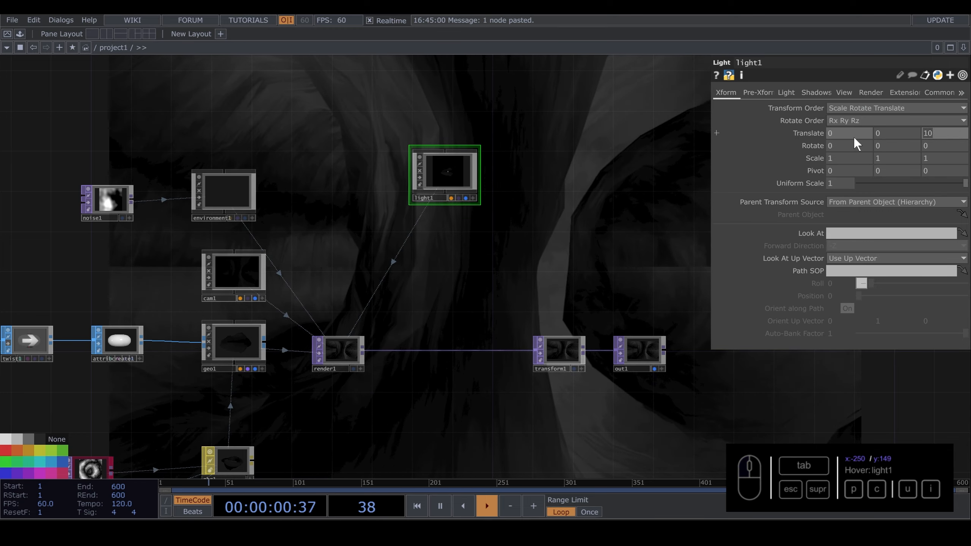
Duplicate the light1 node and place the copy directly below the original
left_click_drag(594, 209, 511, 278)
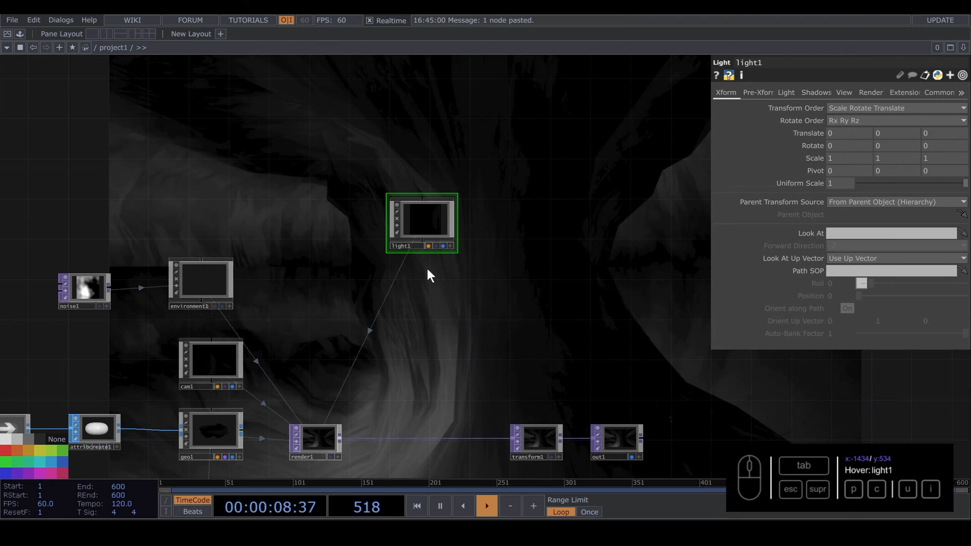
key("ctrl+v")
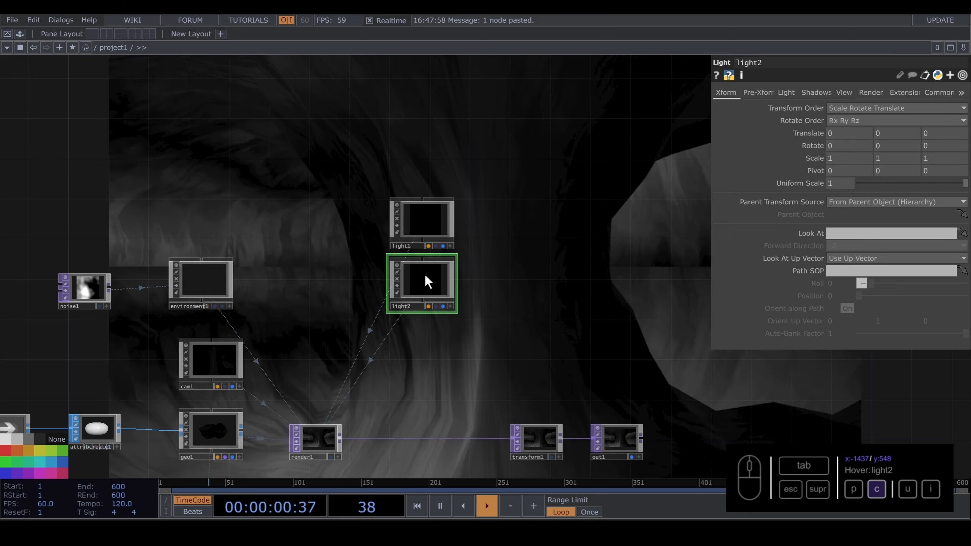
Move light2 beside light1 and set its X translation to -5
left_click_drag(424, 272, 332, 231)
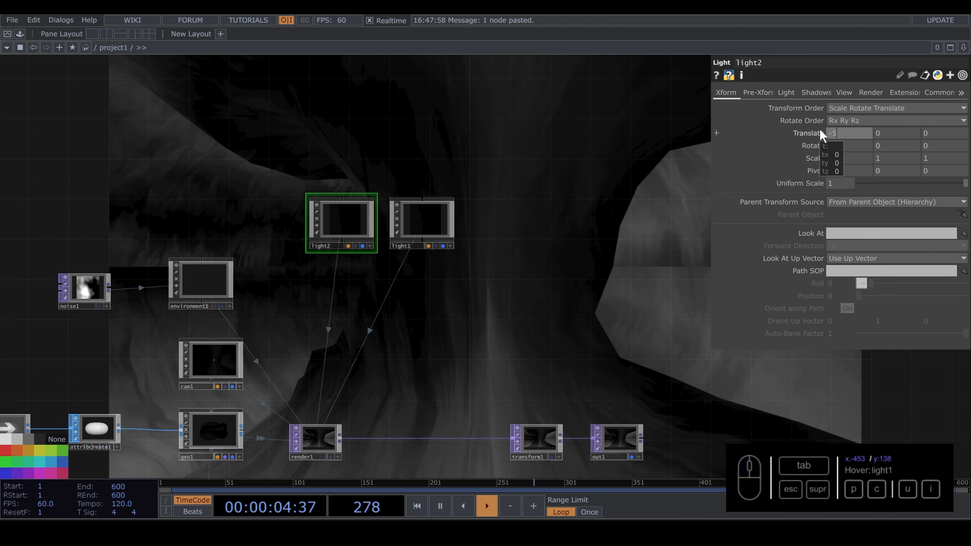
type("-5")
key("Return")
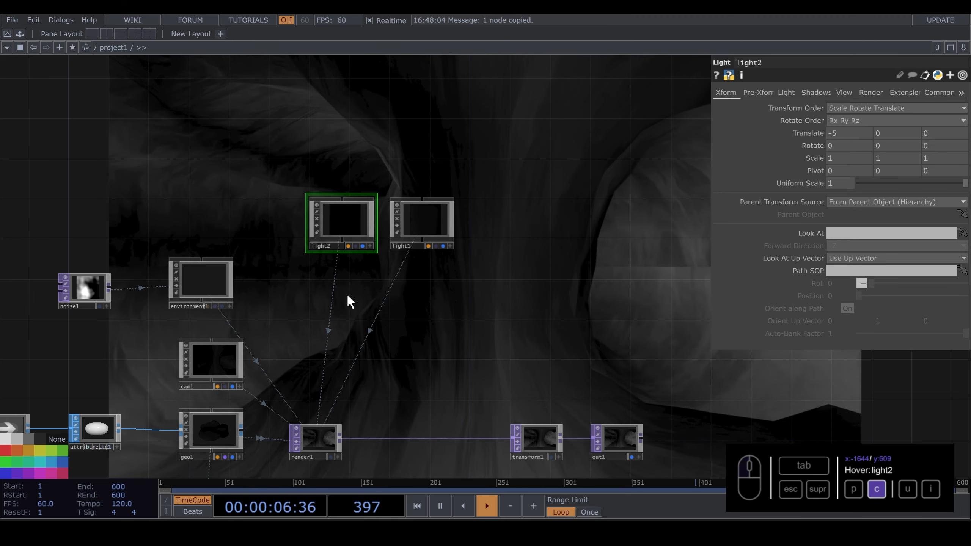
Duplicate light2, place the copy on the other side of light1, and set its X translation to 5
key("ctrl+v")
left_click(500, 229)
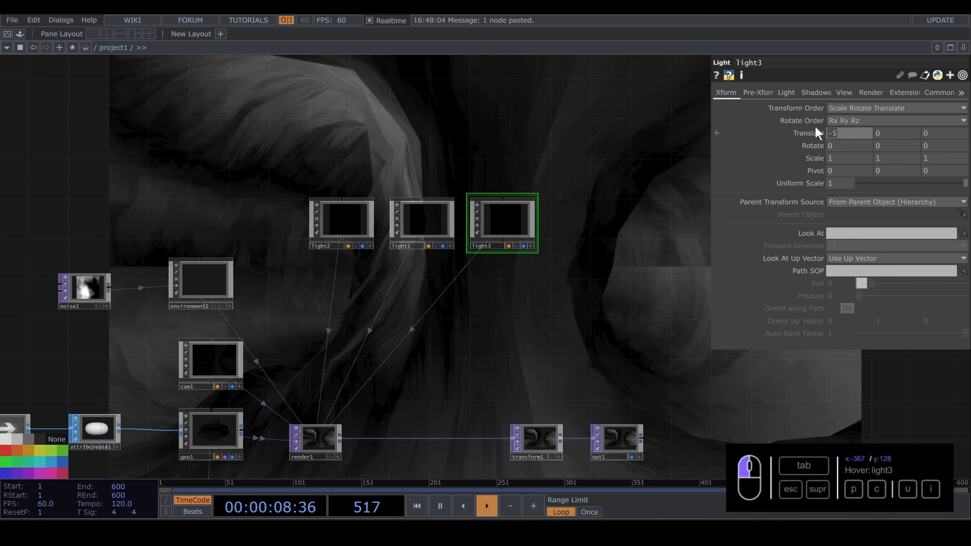
type("5")
left_click_drag(618, 255, 620, 255)
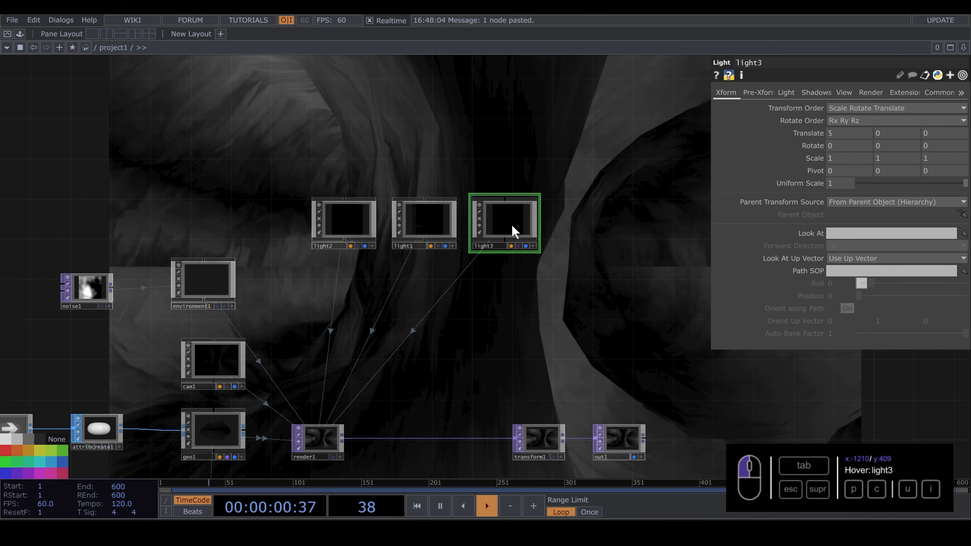
Duplicate light3, place the copy above light1, and set its X translation to 0 and Y translation to 5
key("ctrl+v")
left_click(425, 160)
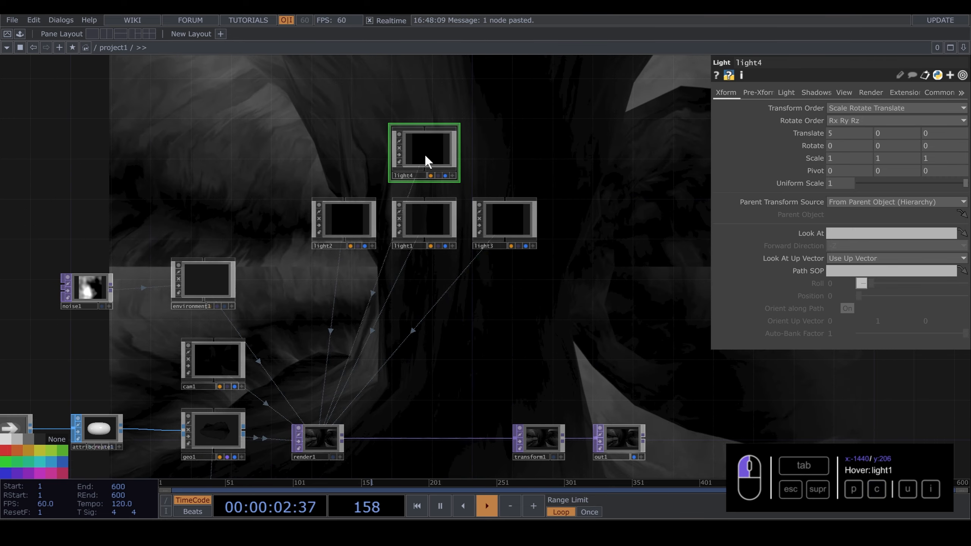
left_click_drag(770, 128, 754, 128)
type("0")
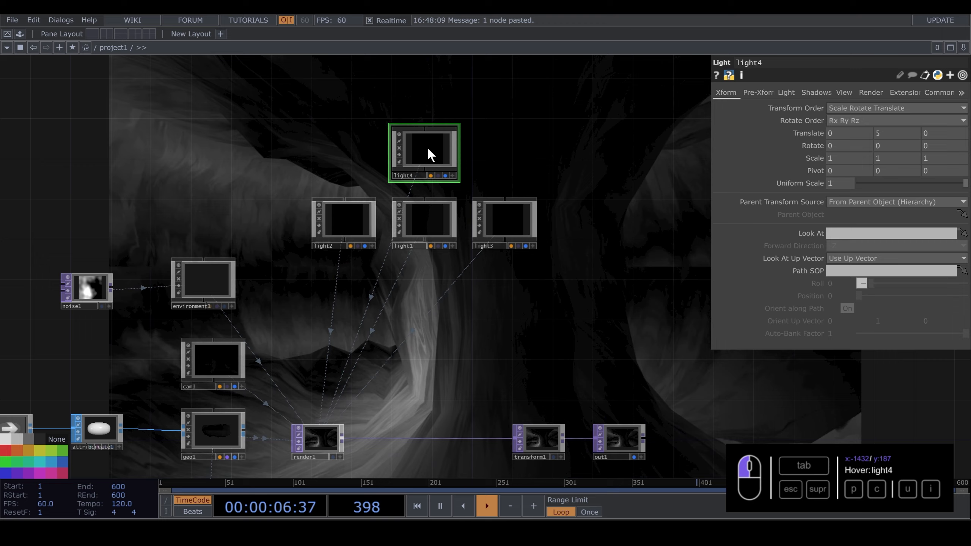
Duplicate light4, place the copy directly below light1, and set its Y translation to -5
key("ctrl+c")
key("ctrl+v")
left_click_drag(432, 189, 423, 249)
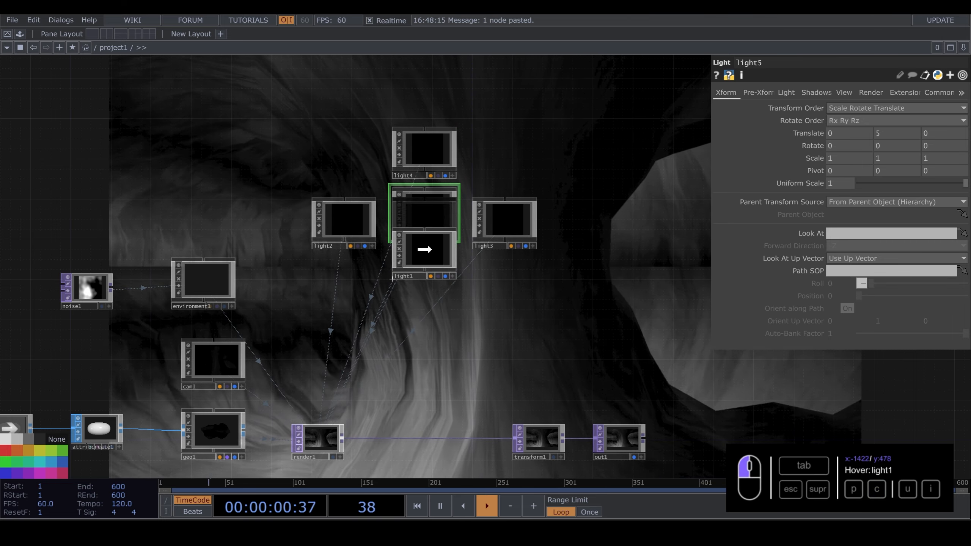
left_click_drag(413, 204, 402, 325)
left_click_drag(425, 272, 425, 241)
left_click_drag(416, 329, 427, 279)
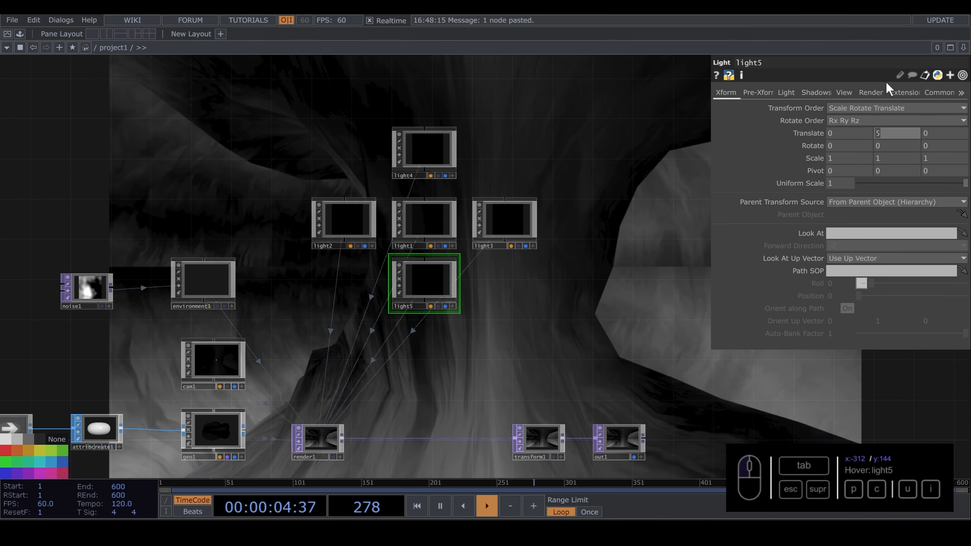
type("-5")
left_click(621, 289)
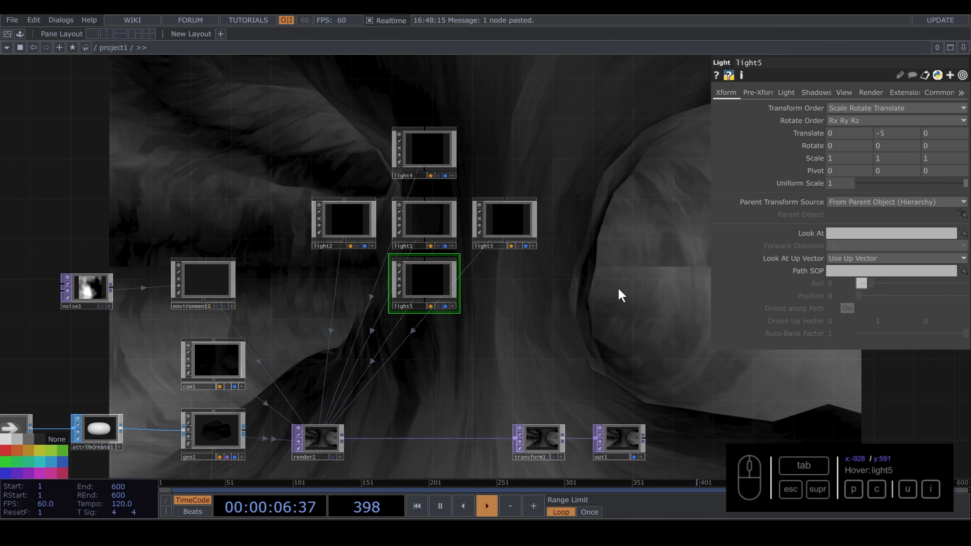
Hide the parameters and turn off the bypass of the twist1 node in the torus chain
left_click_drag(618, 288, 513, 166)
key("p")
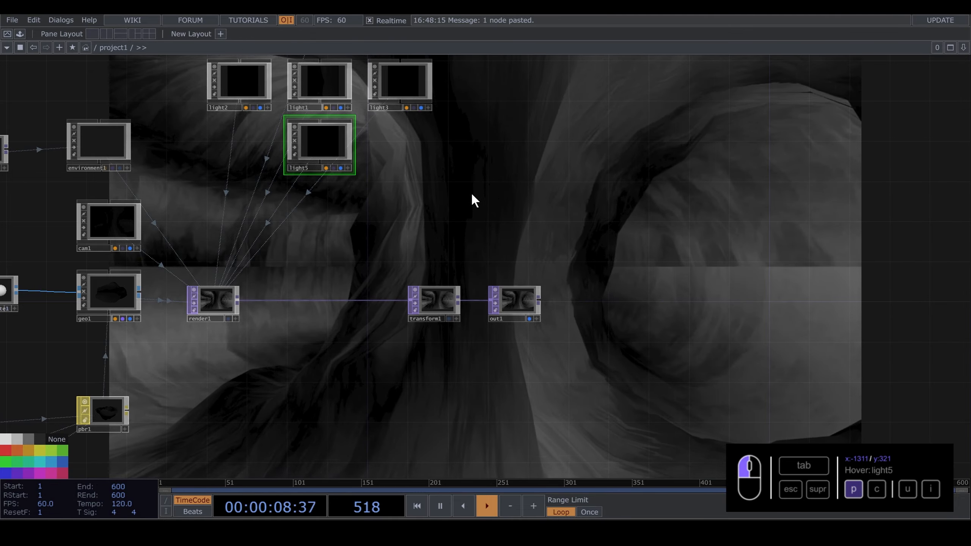
left_click_drag(472, 199, 489, 184)
left_click_drag(342, 338, 589, 345)
left_click(126, 270)
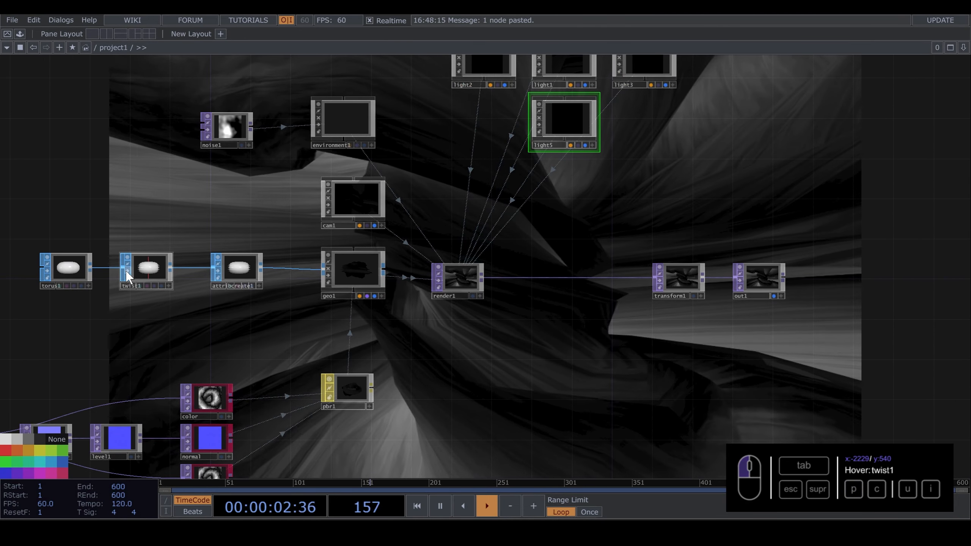
Show the torus1 parameters and raise its rows and columns to 50, then to 150 each
left_click_drag(550, 205, 373, 255)
left_click_drag(543, 281, 785, 300)
key("p")
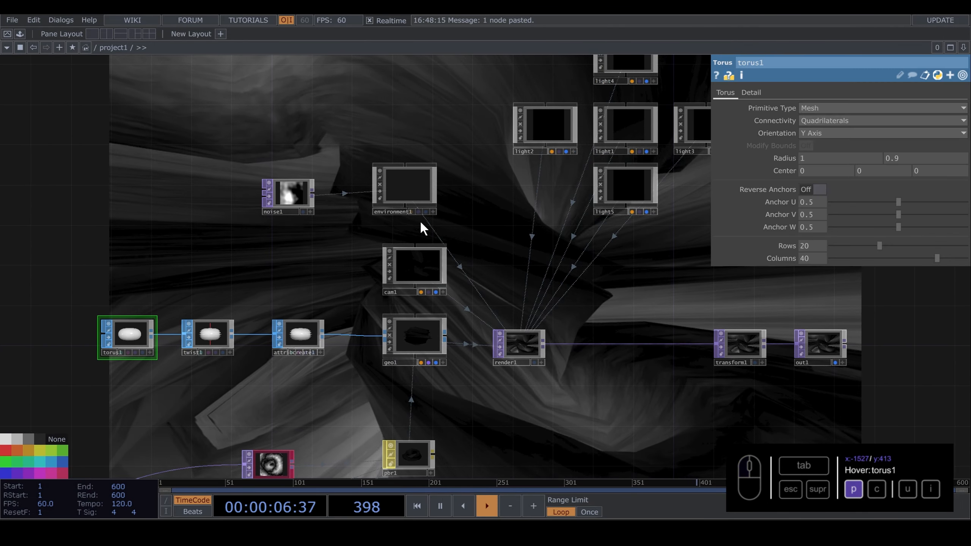
left_click_drag(890, 250, 968, 257)
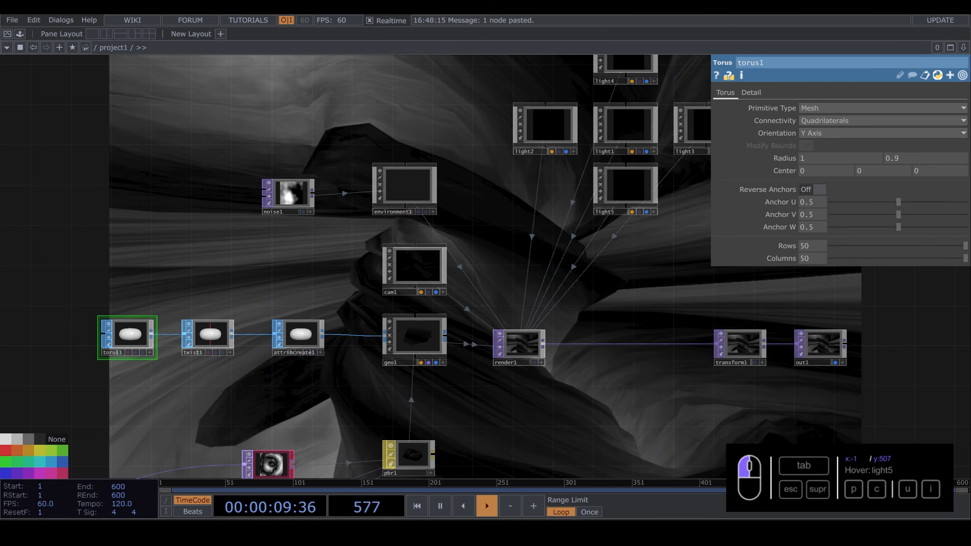
left_click(800, 248)
type("1")
left_click(799, 259)
type("1")
left_click_drag(633, 285, 204, 306)
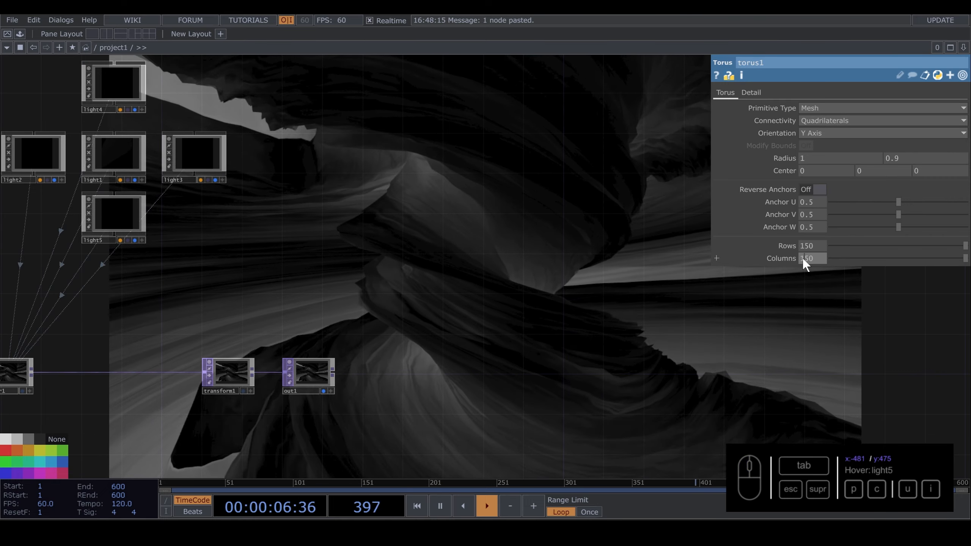
Increase the rows and columns of torus1 to 250 each
left_click(799, 258)
type("2")
left_click_drag(806, 244, 627, 248)
type("2")
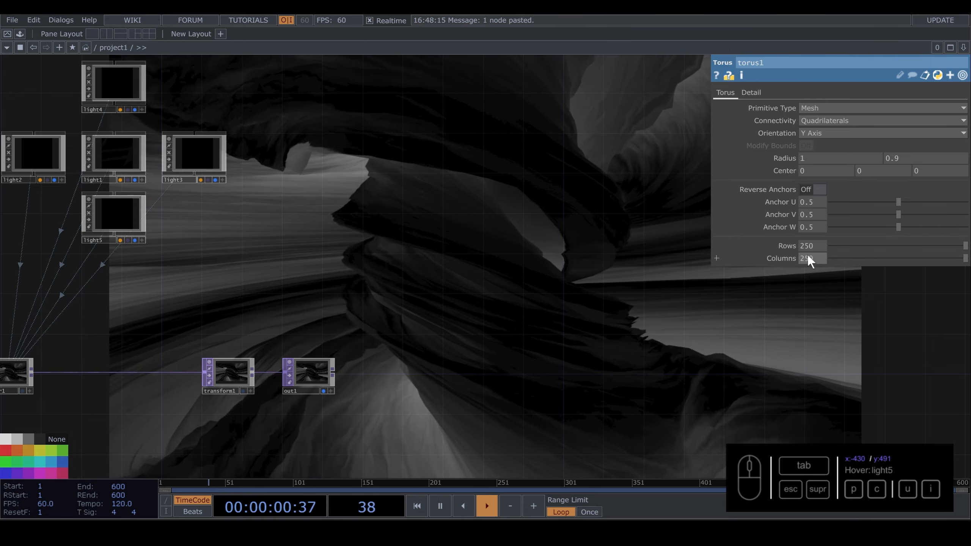
Insert a Level TOP on the wire between null1 and color, placed above level1
left_click_drag(503, 299, 418, 228)
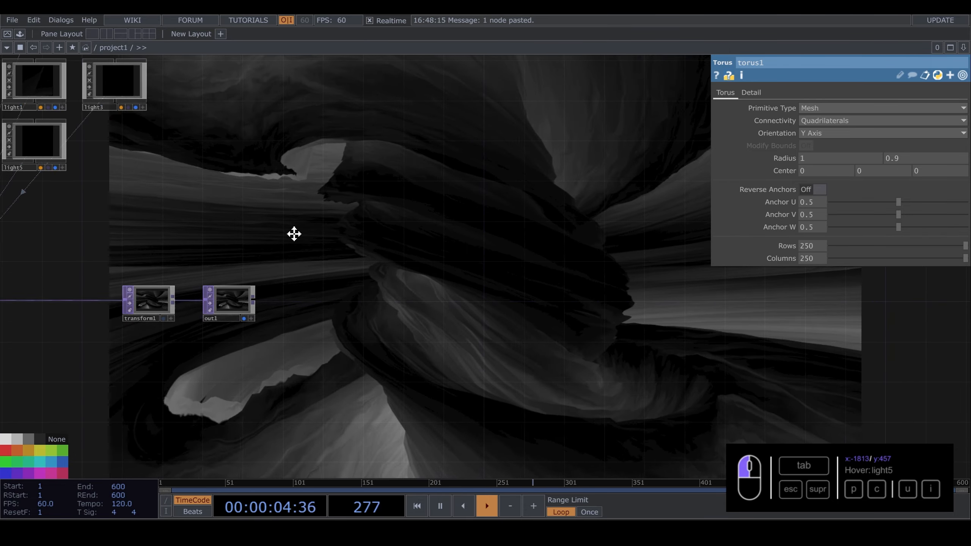
left_click_drag(292, 231, 567, 252)
left_click_drag(270, 247, 481, 239)
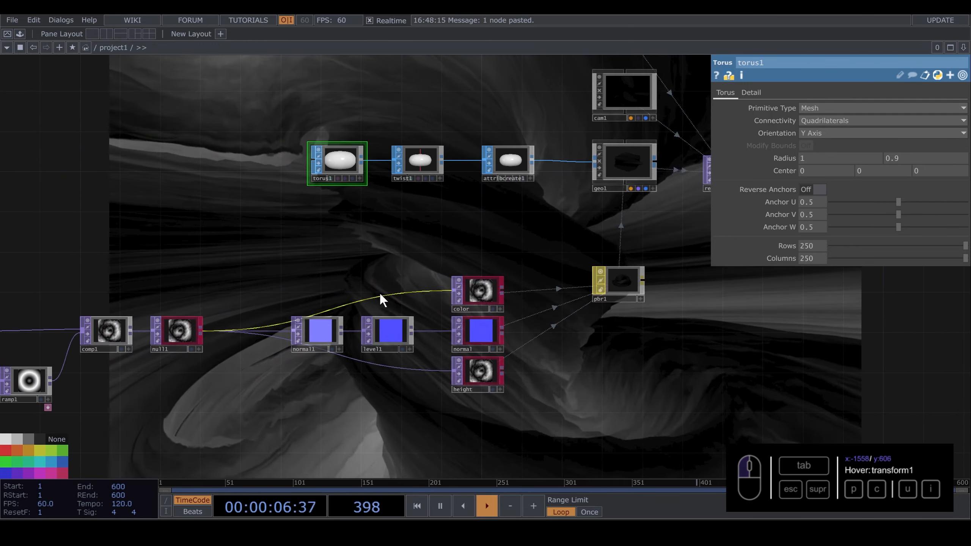
right_click(381, 293)
left_click(400, 279)
type("lre")
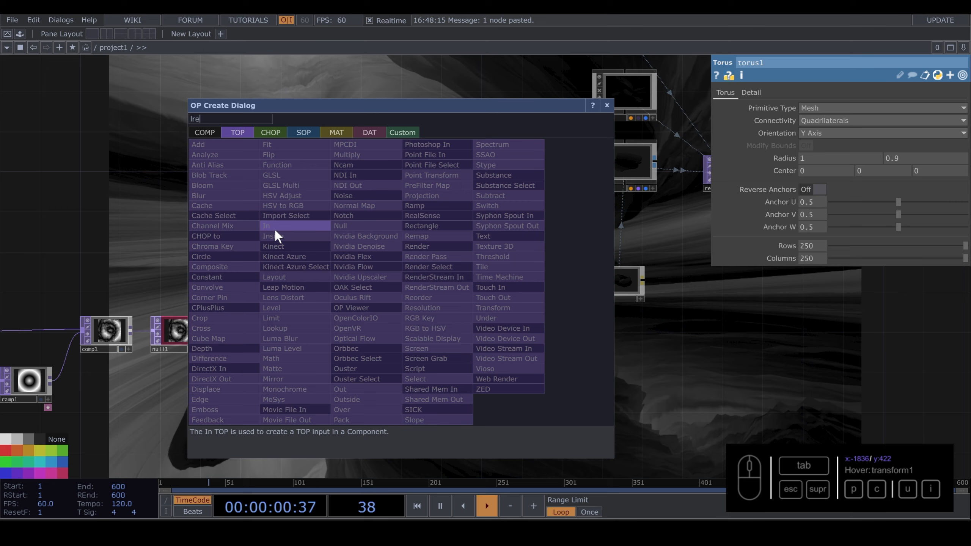
key("BackSpace")
key("BackSpace")
type("e")
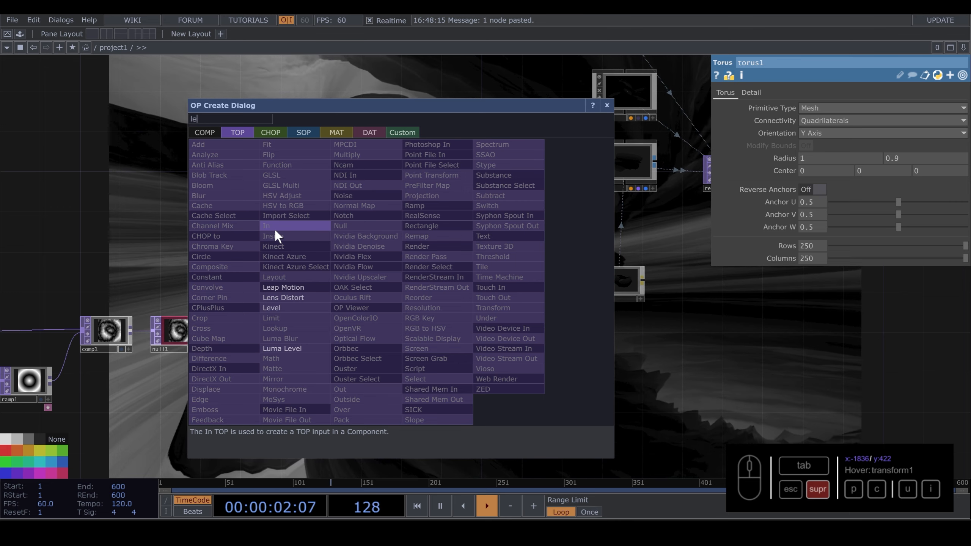
left_click(286, 308)
left_click(387, 294)
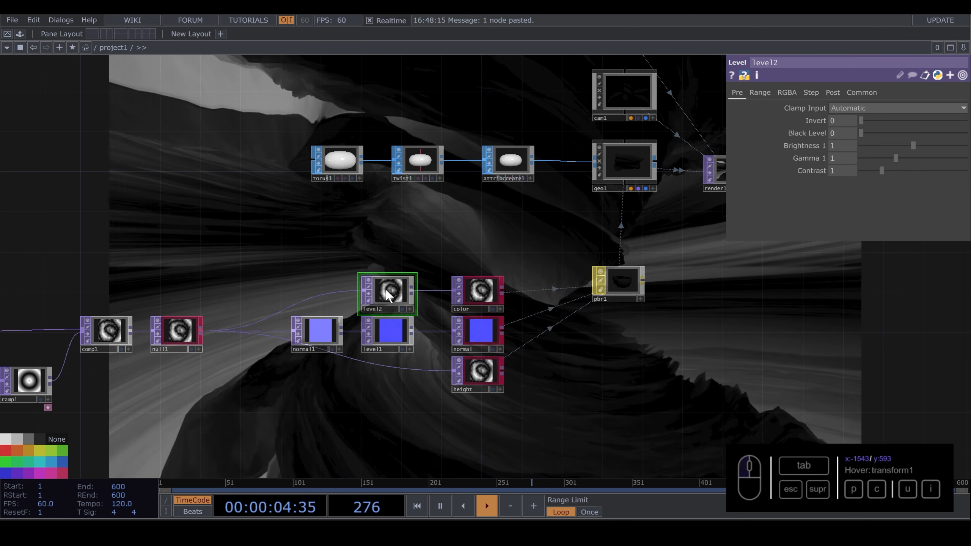
Set Brightness 1 to 1.37 and Gamma 1 to 1.28 on the level2 node feeding color
mouse_move(913, 145)
left_mouse_down()
mouse_move(937, 141)
mouse_move(898, 157)
mouse_move(907, 155)
left_mouse_up()
left_click_drag(681, 325, 459, 291)
left_click_drag(358, 310, 594, 304)
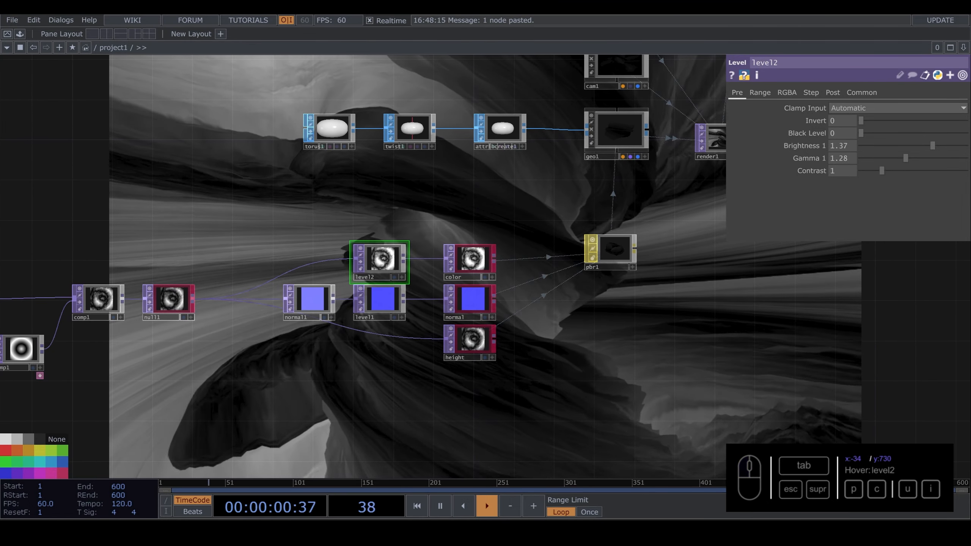
Insert a Blur TOP on the wire between null1 and height, placed below level1
left_click_drag(473, 351, 288, 306)
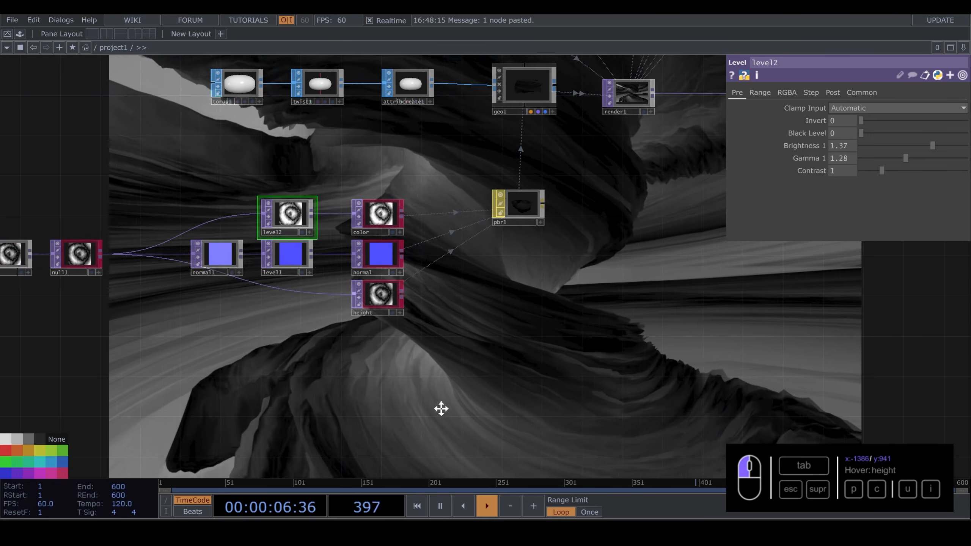
right_click(317, 291)
left_click(335, 277)
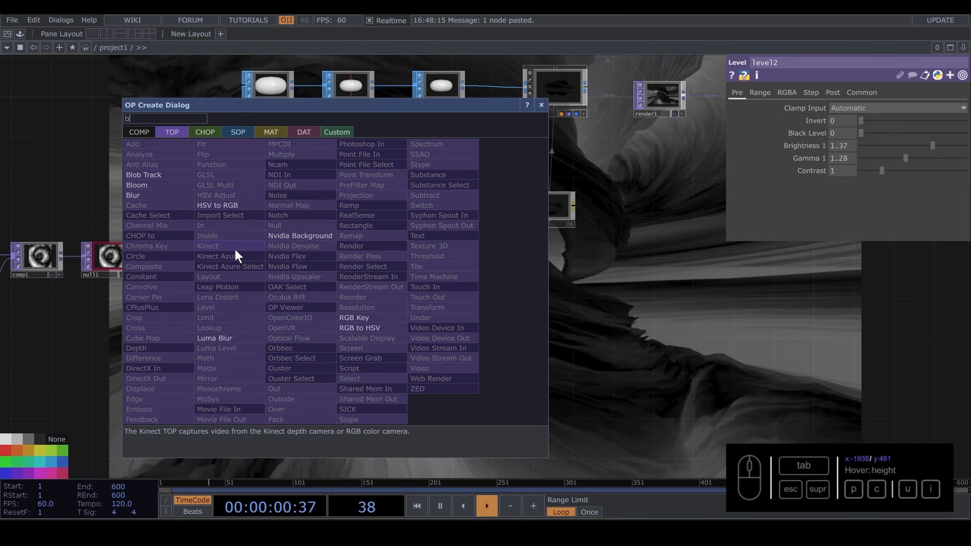
left_click(150, 185)
left_click(248, 255)
left_click(317, 303)
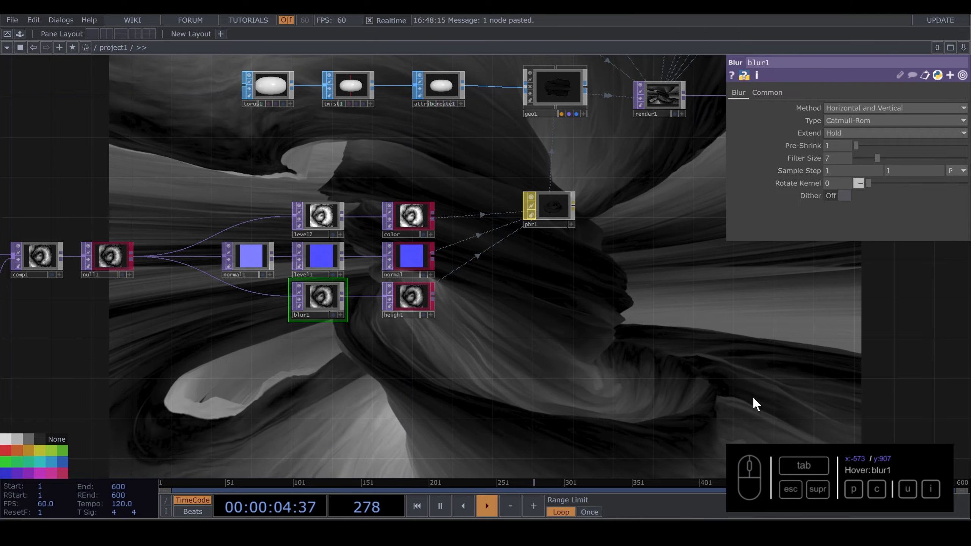
Select transform1 and out1 together and move them farther away from render1
left_click_drag(752, 396, 539, 390)
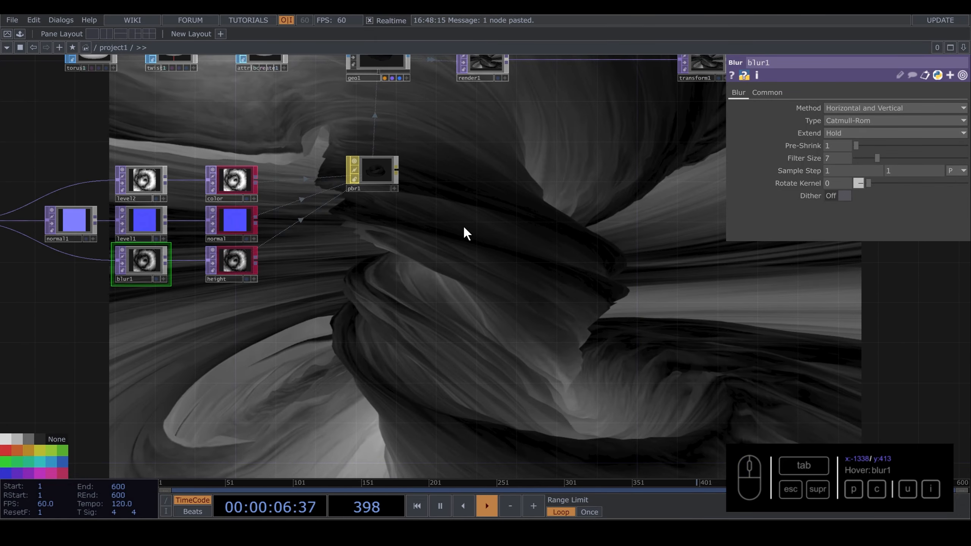
left_click_drag(415, 240, 217, 321)
left_click_drag(454, 243, 410, 333)
right_click_drag(423, 214, 687, 287)
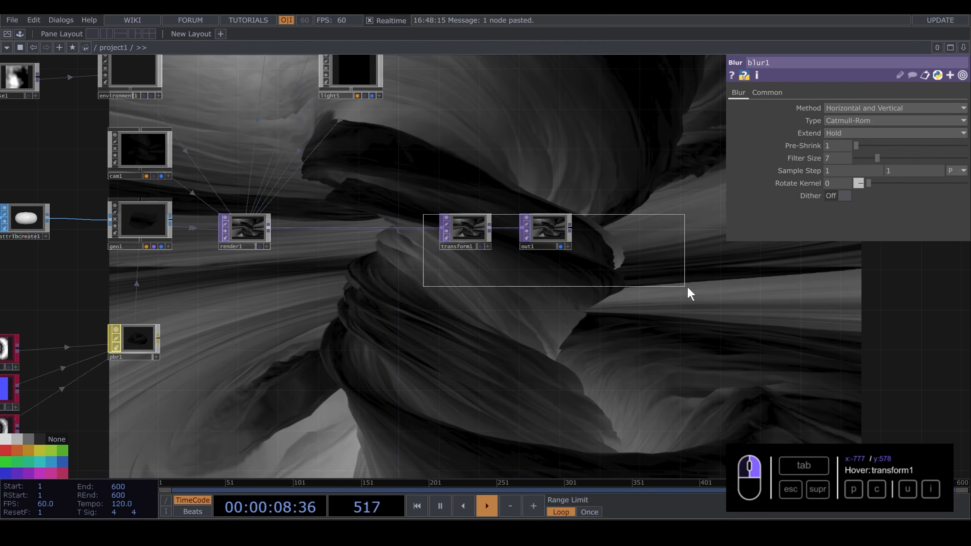
left_click_drag(467, 233, 667, 277)
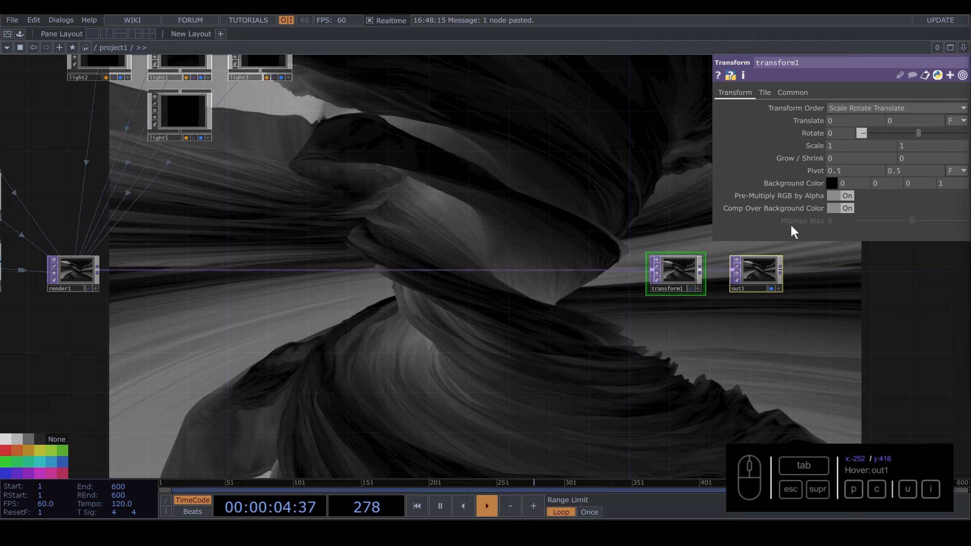
Insert a Level TOP between render1 and transform1 with Brightness 1 at 1.3, Gamma 1 at 1.15 and Contrast at 1.11
left_click_drag(370, 254, 441, 264)
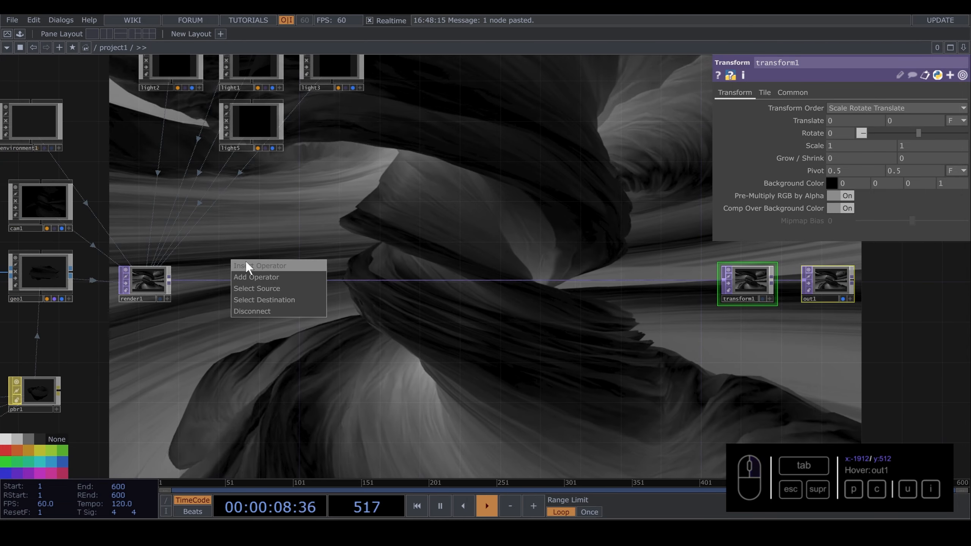
left_click(246, 264)
left_click(118, 290)
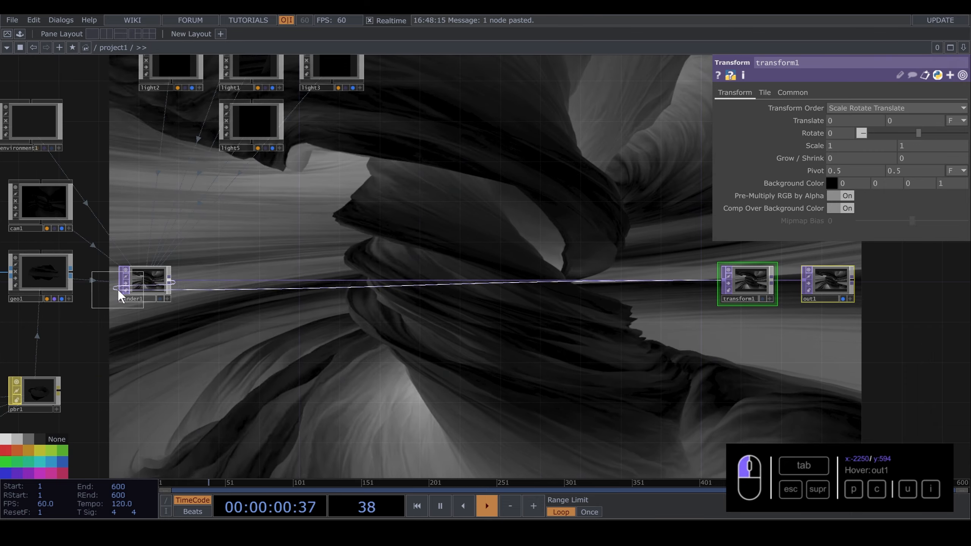
left_click(234, 279)
left_click_drag(331, 219, 434, 233)
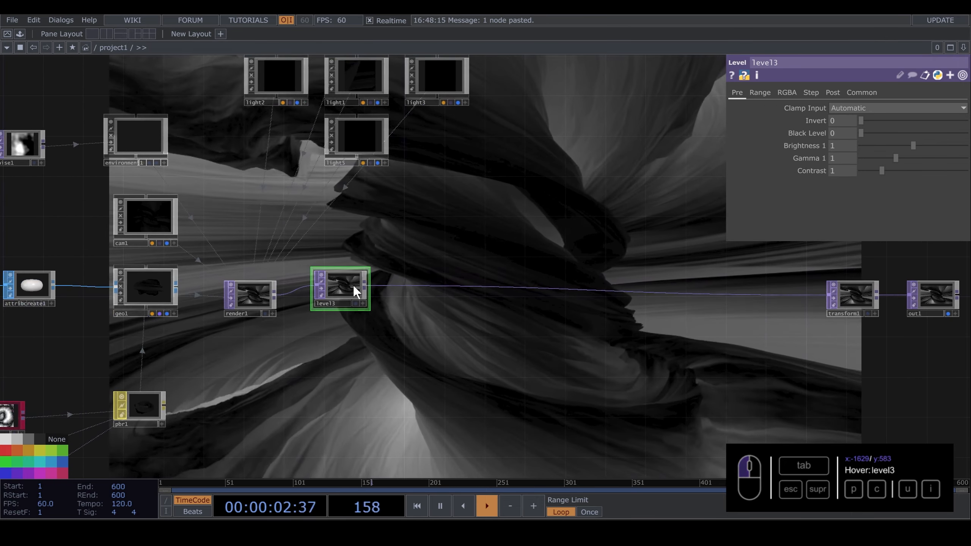
left_click_drag(922, 146, 885, 170)
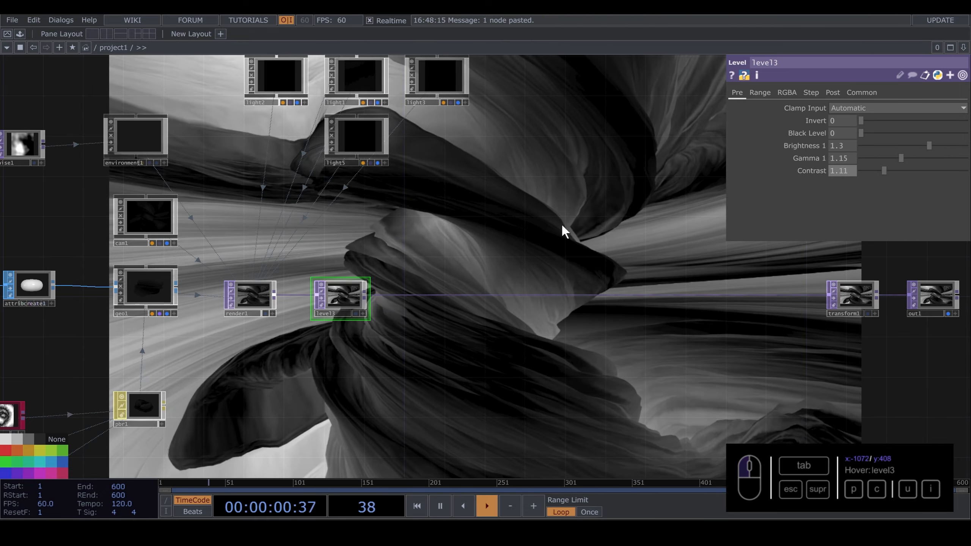
Set the resolution of render1 to 1280 by 1280
left_click(244, 300)
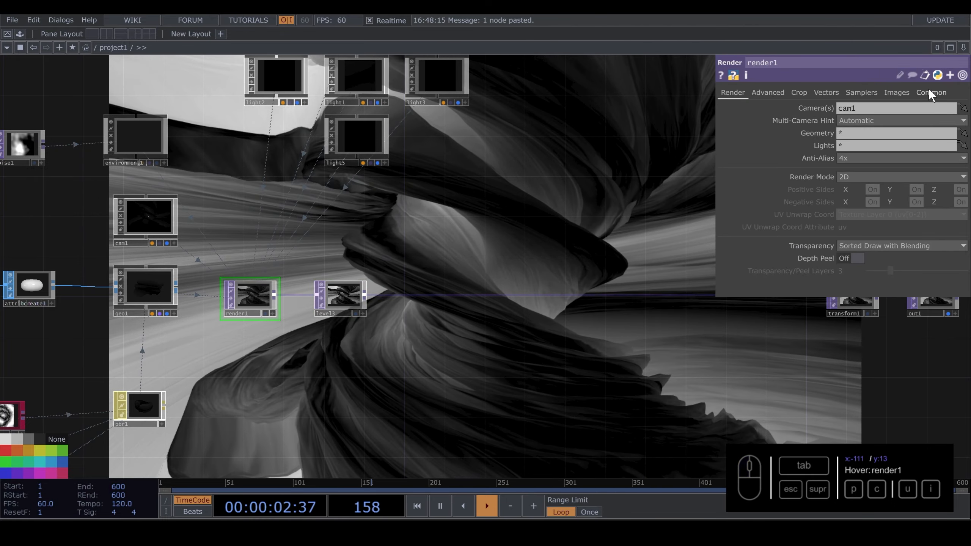
left_click(929, 91)
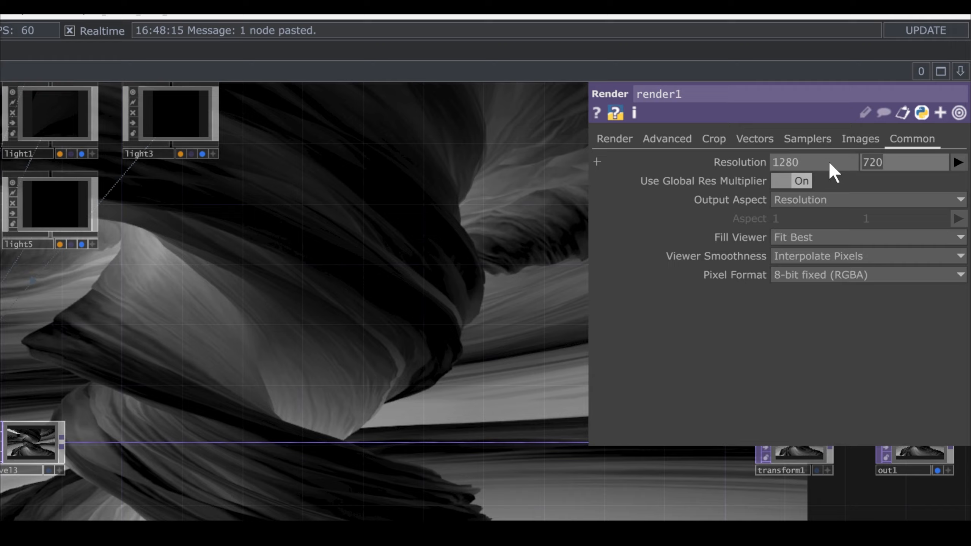
type("12809=")
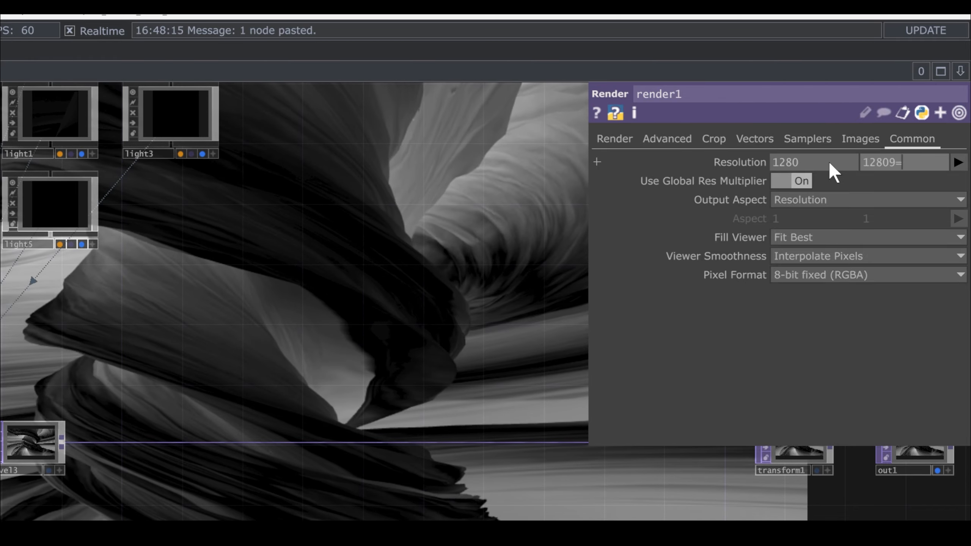
key("BackSpace")
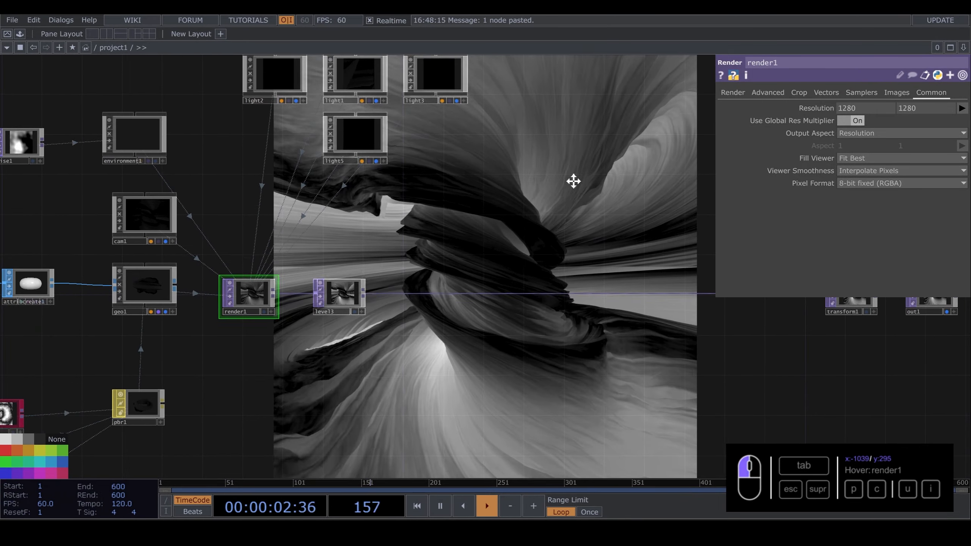
Insert an Edge TOP on the wire between level3 and transform1
left_click_drag(573, 181, 417, 213)
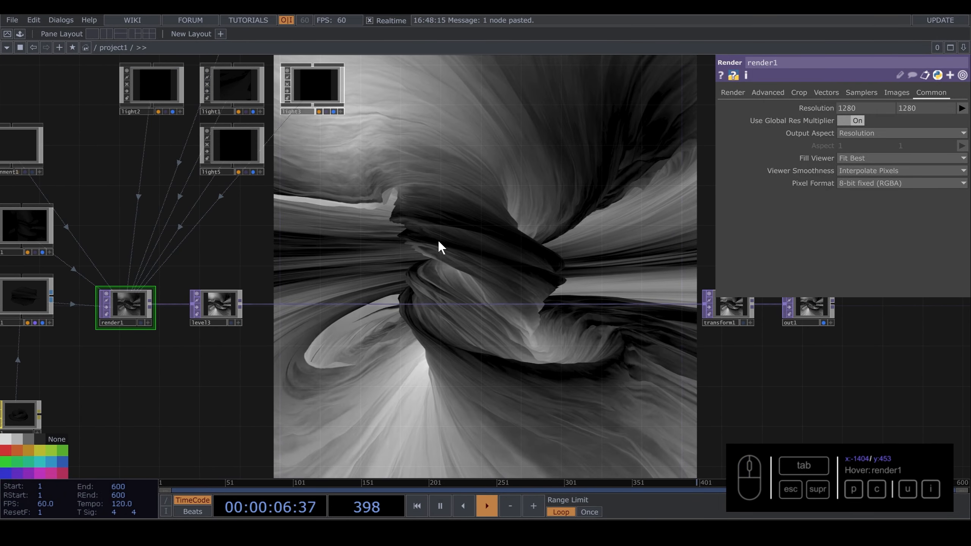
scroll(249, 298, "up", 4)
right_click(301, 314)
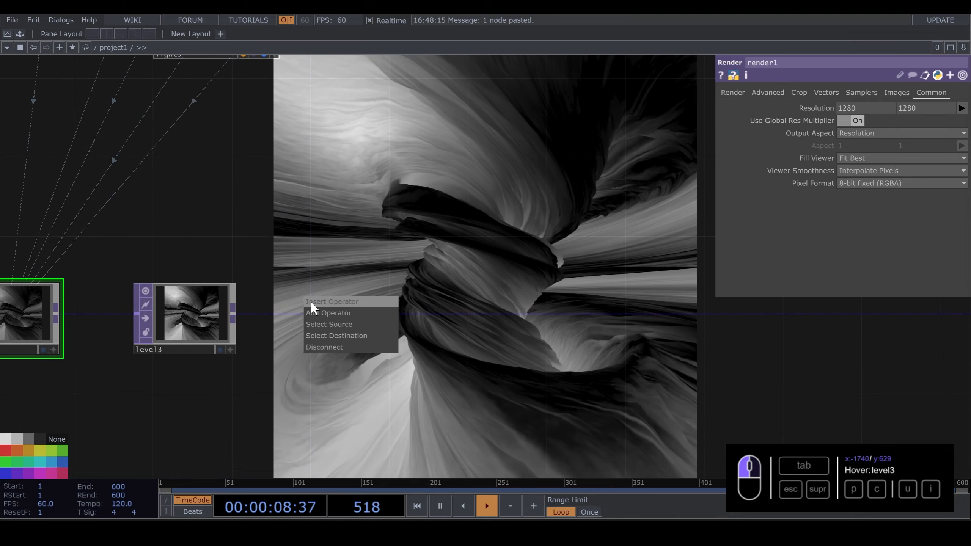
left_click(311, 303)
type("ed")
left_click(146, 424)
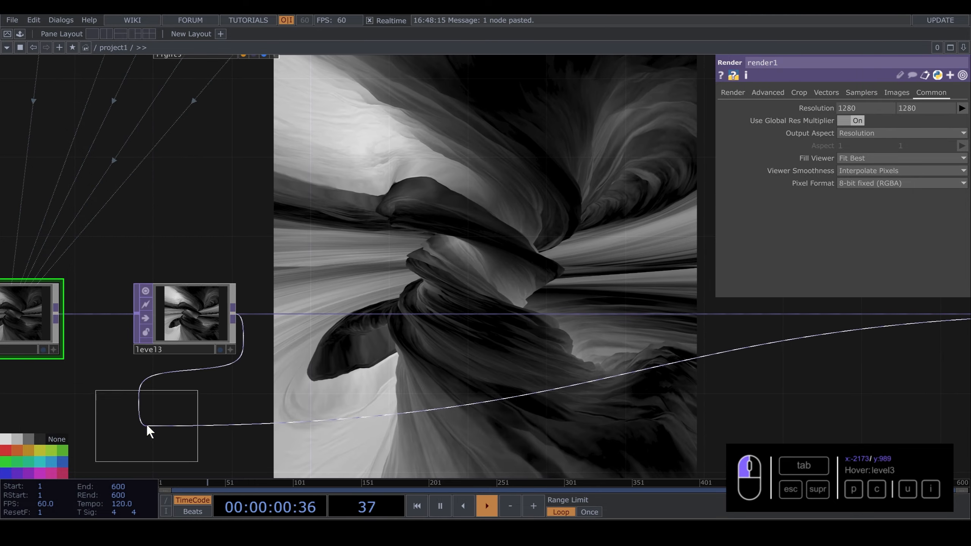
left_click(324, 323)
left_click_drag(435, 225, 367, 231)
left_click_drag(457, 204, 358, 215)
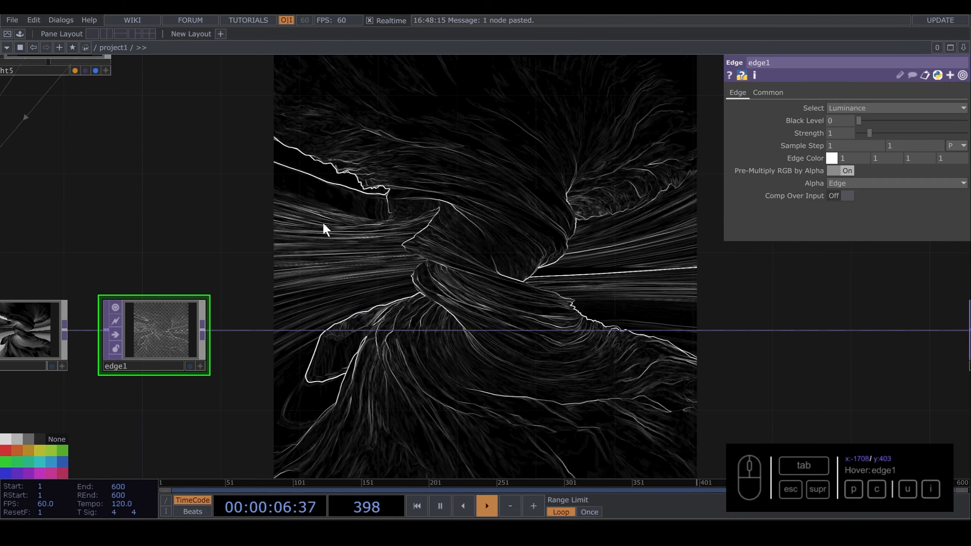
Fine-tune the Z translation of cam1 around 1.35 and lower its Near clipping distance to 0.032
left_click_drag(370, 251, 638, 264)
scroll(200, 231, "down", 2)
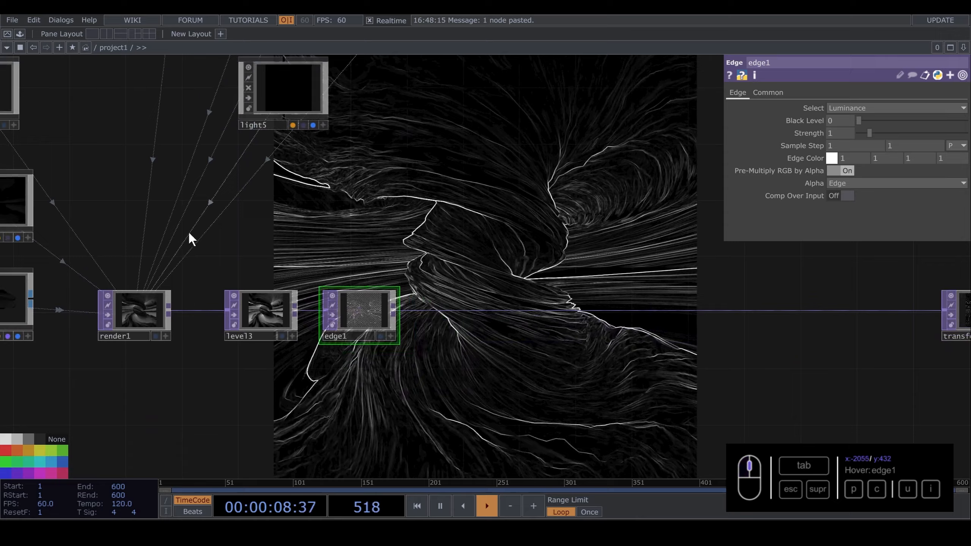
left_click_drag(48, 209, 137, 221)
left_click(103, 214)
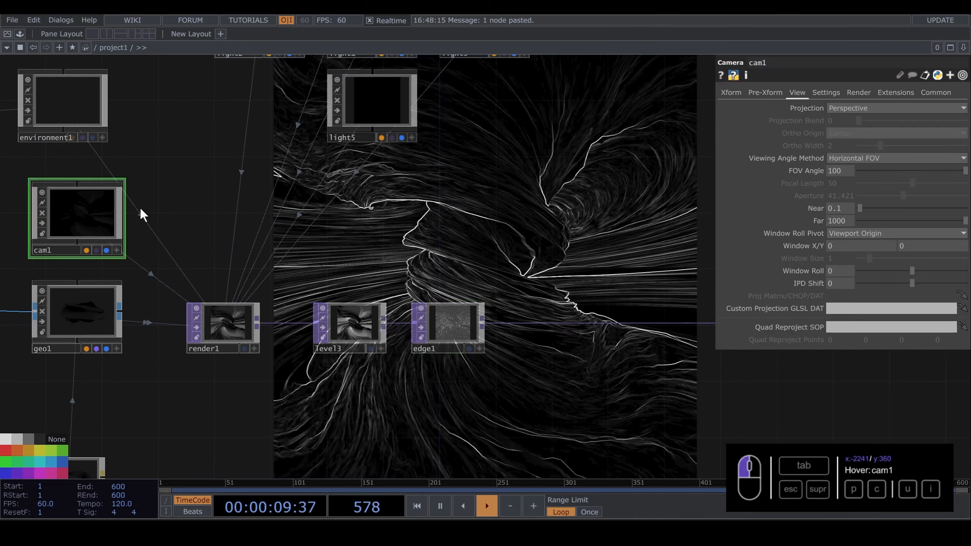
left_click(735, 89)
left_click_drag(921, 136, 641, 232)
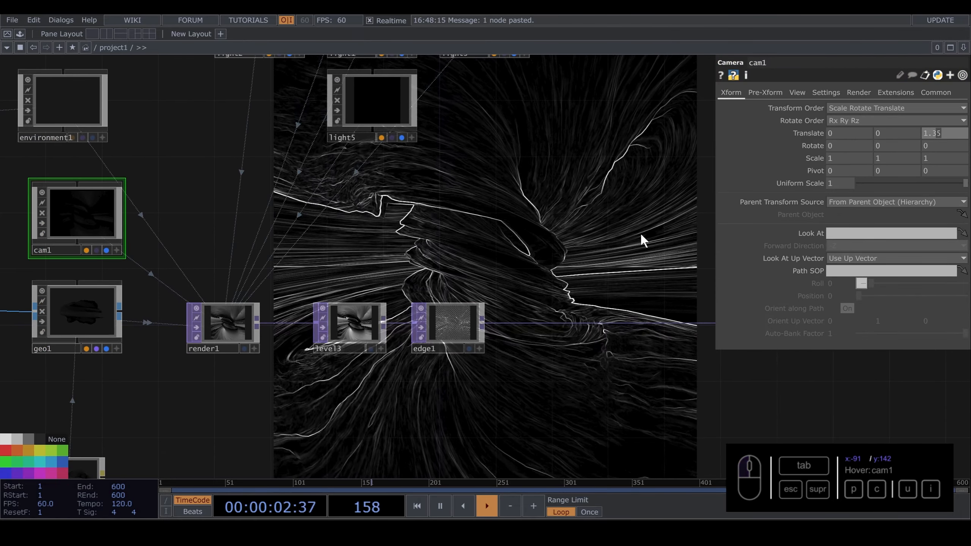
type("1.34")
left_click(628, 235)
left_click_drag(937, 132, 539, 219)
left_click(791, 93)
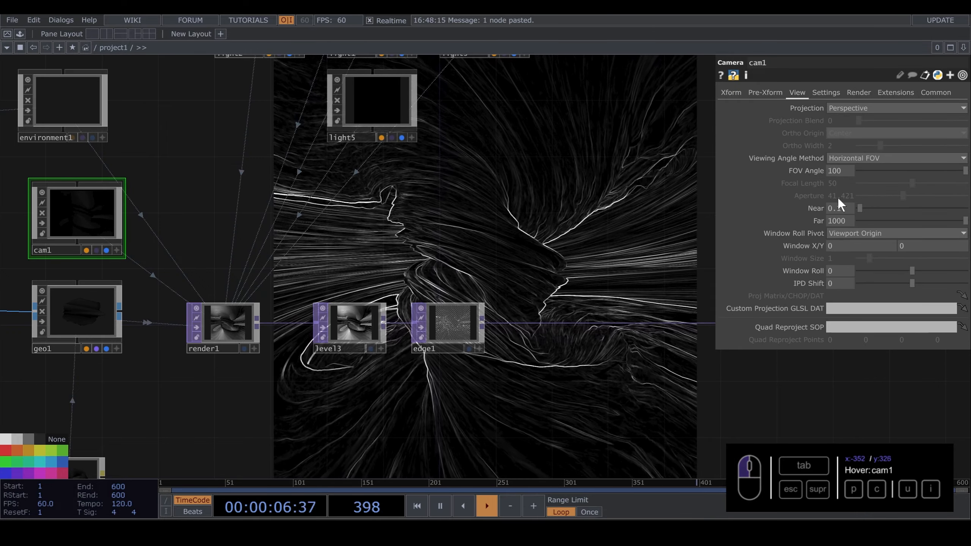
middle_click_drag(837, 197, 115, 237)
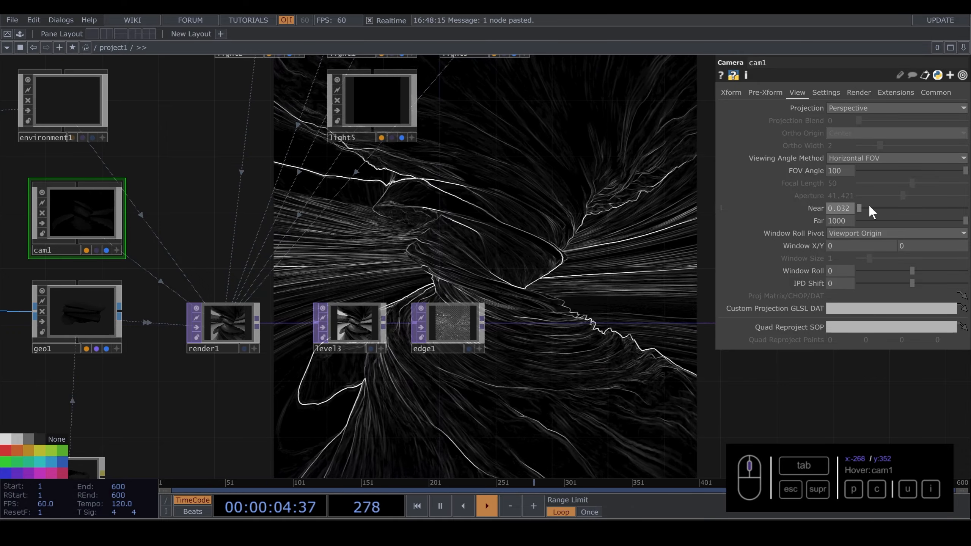
Composite the edge1 effect over its input image and set its Strength to 0.26
left_click_drag(520, 228, 465, 224)
left_click(385, 315)
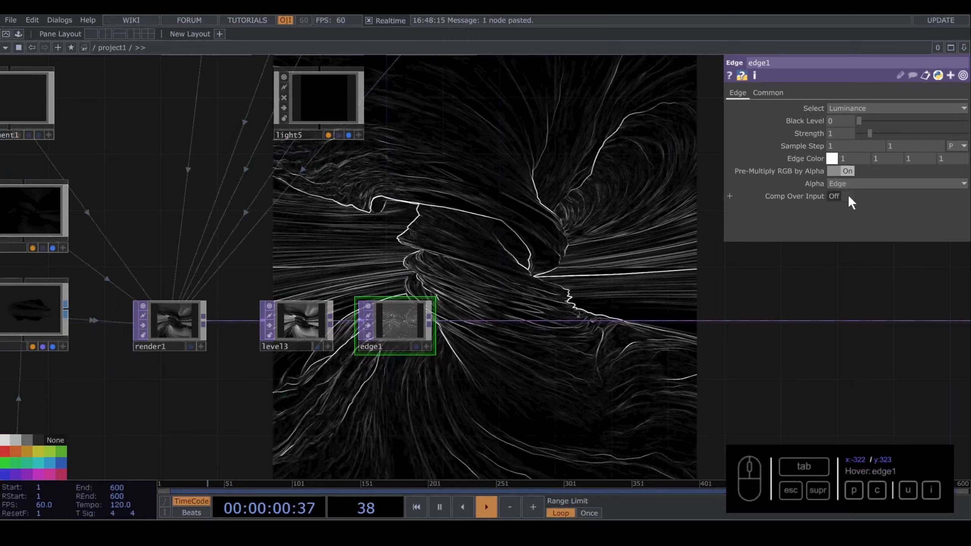
left_click(848, 196)
left_click_drag(624, 109, 540, 132)
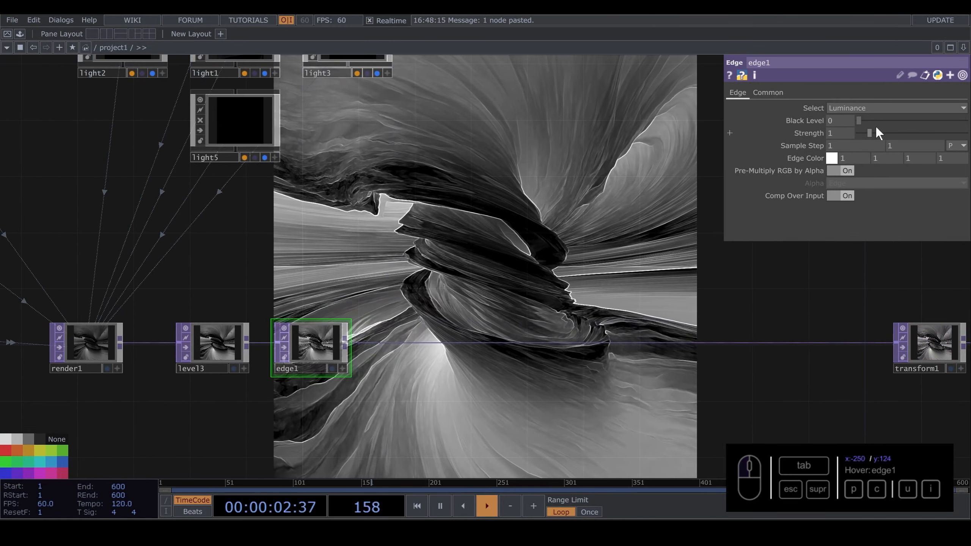
left_click_drag(869, 131, 862, 130)
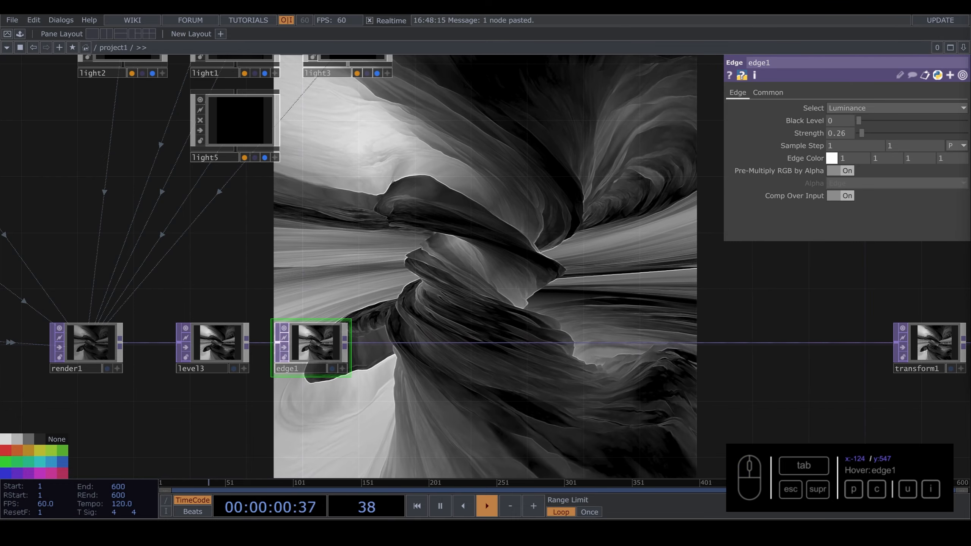
Insert a Bloom TOP on the wire between edge1 and transform1
right_click(393, 339)
left_click(404, 331)
type("b")
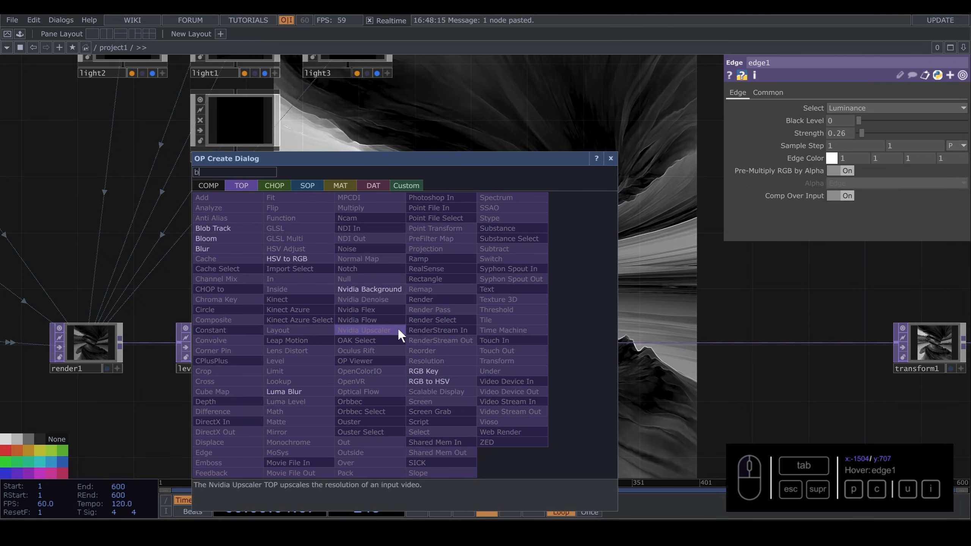
left_click(210, 239)
left_click(426, 343)
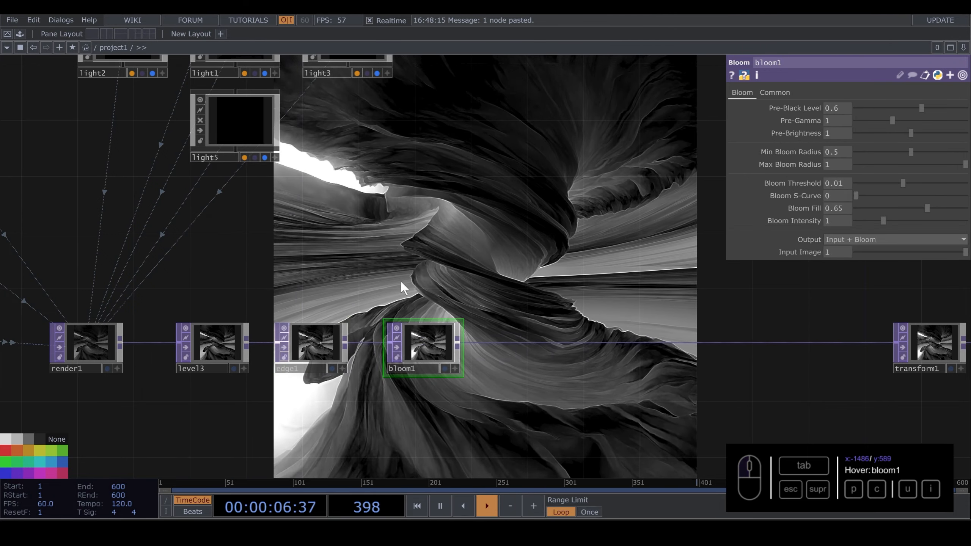
Set bloom1's Pre-Black Level to 0.497, Pre-Gamma to 1.09 and Pre-Brightness to 0.34
left_click_drag(375, 236, 312, 246)
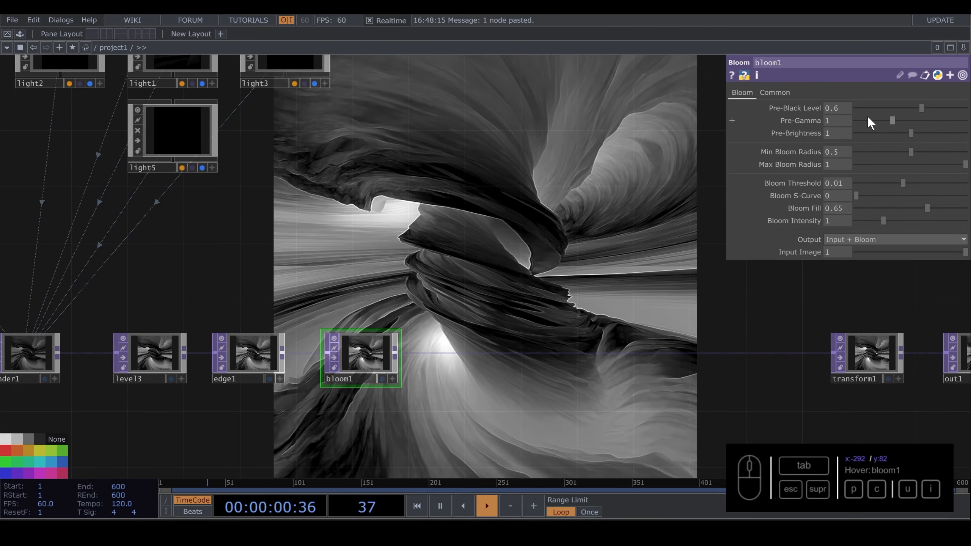
left_click_drag(917, 107, 899, 123)
scroll(522, 249, "down", 1)
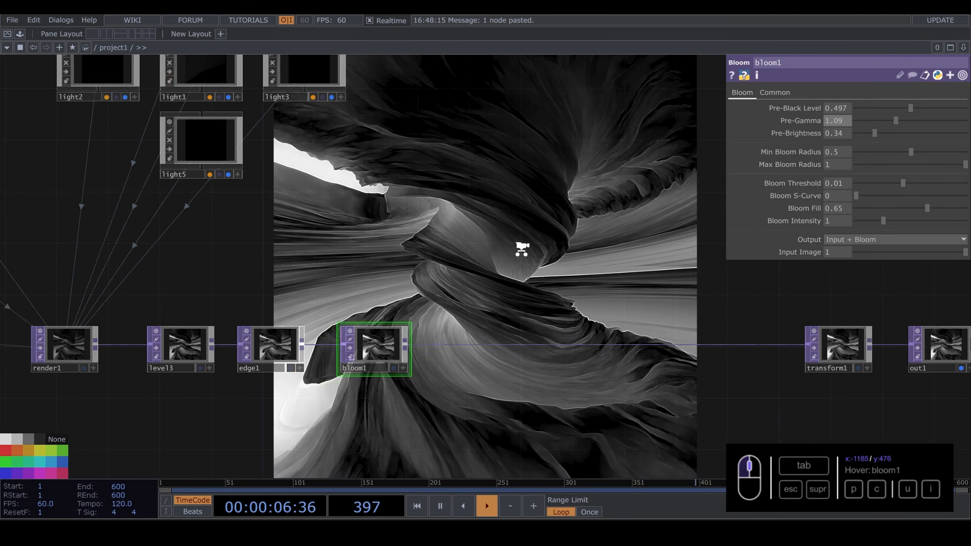
scroll(385, 338, "down", 2)
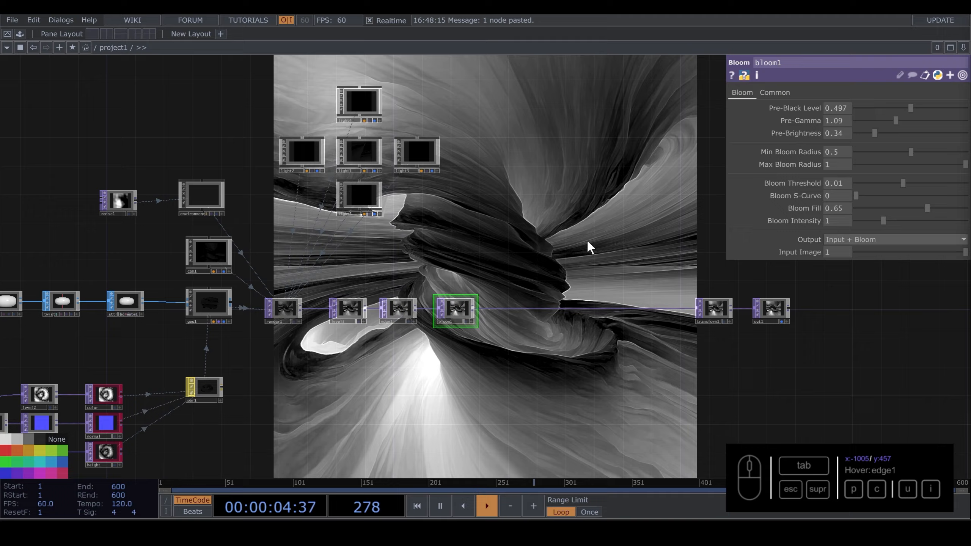
Add the rgbaDelay component from the ImageFilters palette and wire it between bloom1 and transform1
left_click_drag(533, 248, 404, 258)
scroll(381, 326, "up", 5)
left_click(17, 35)
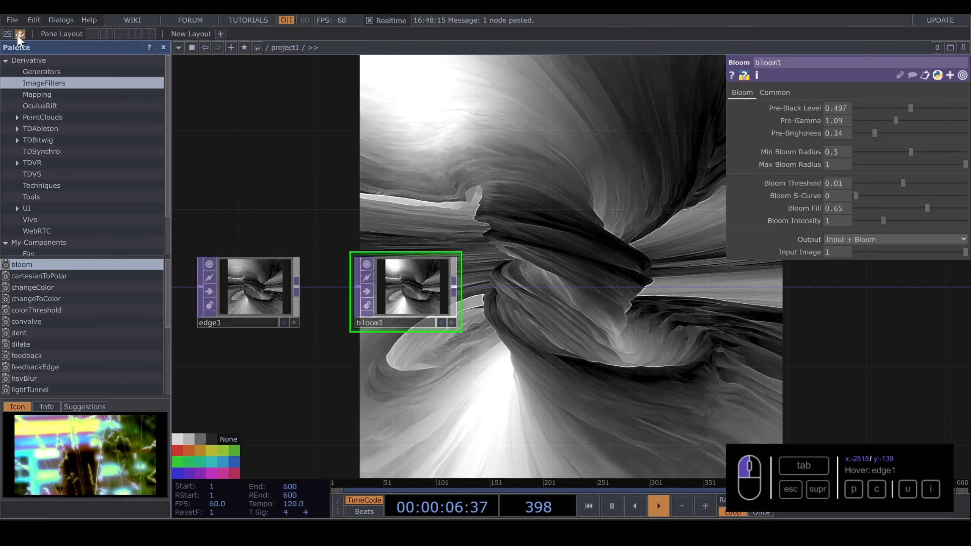
scroll(59, 336, "down", 5)
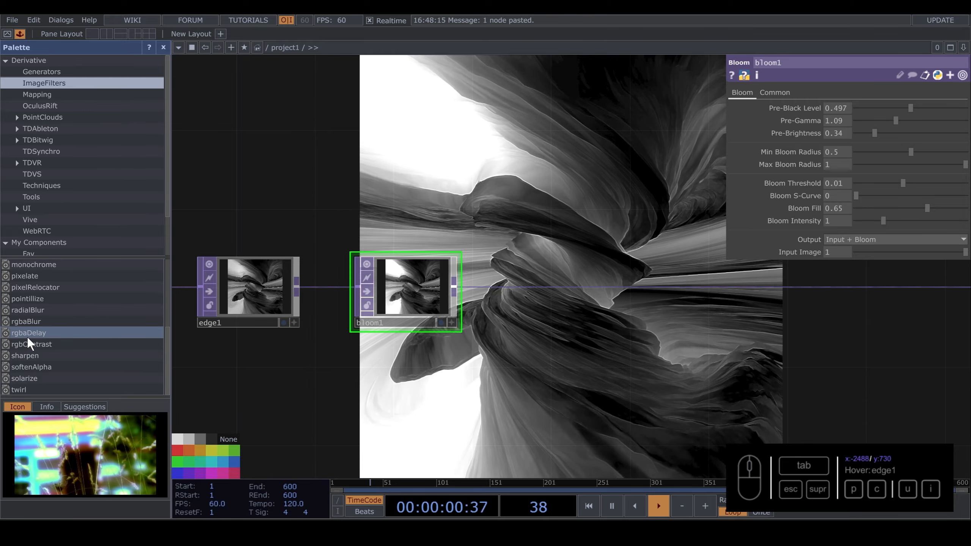
left_click_drag(27, 335, 205, 331)
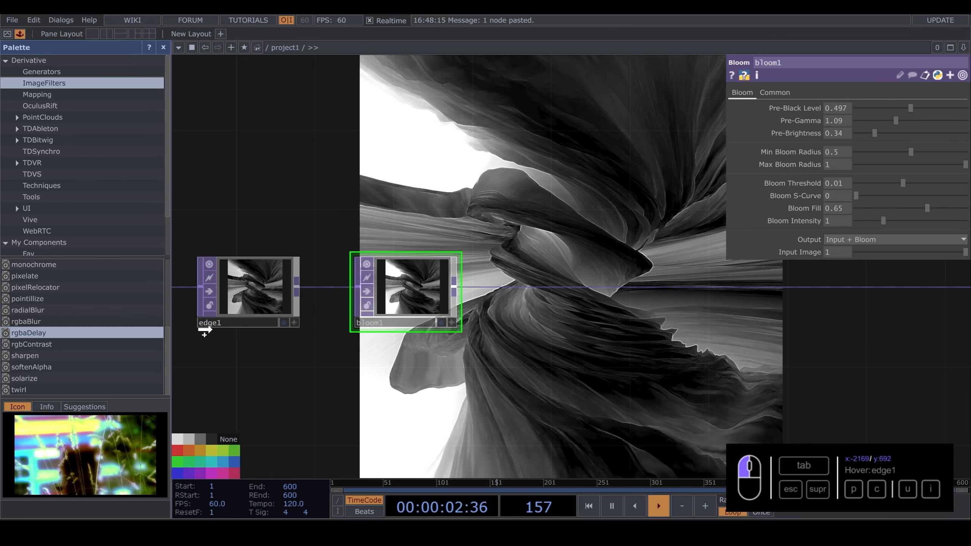
left_click_drag(490, 324, 543, 314)
left_click(163, 47)
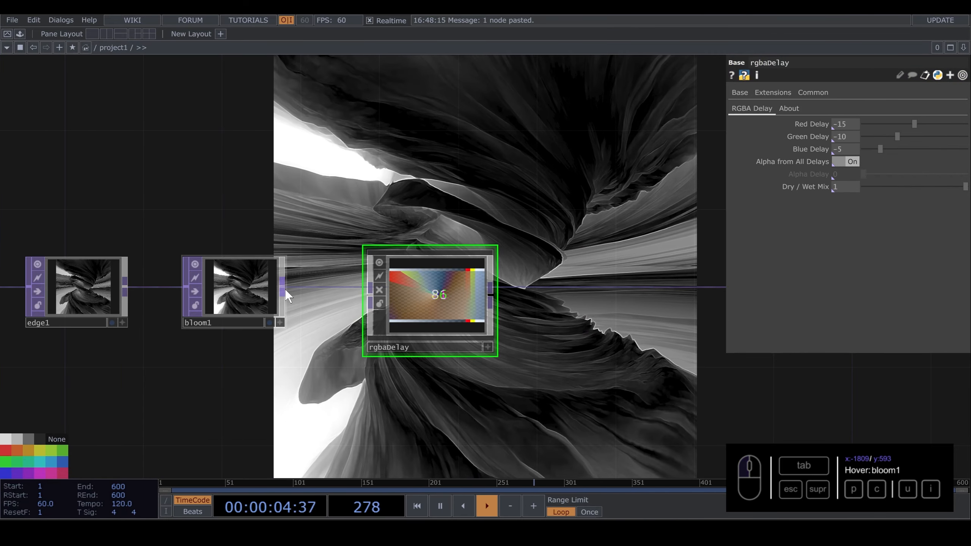
left_click_drag(284, 287, 368, 297)
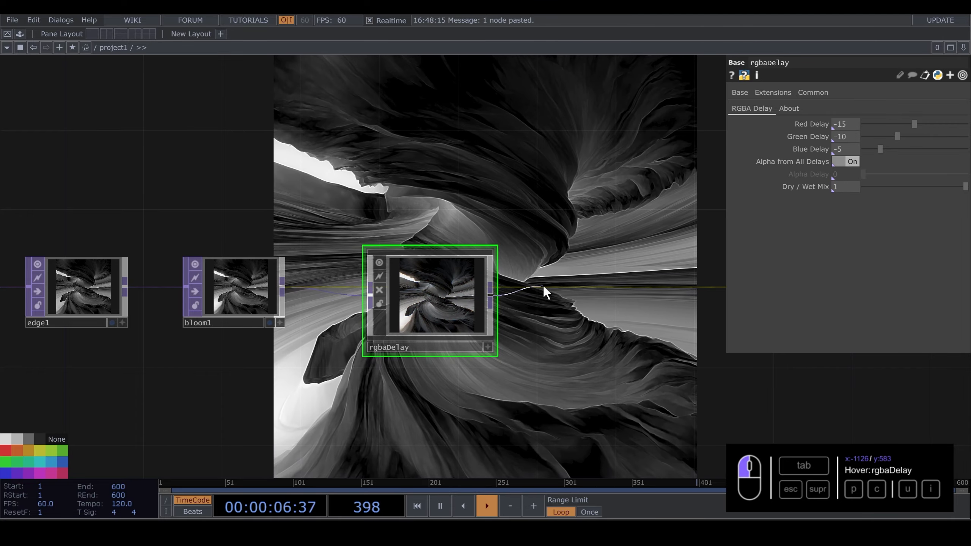
Set the Dry / Wet Mix of rgbaDelay to 0.883 and move the node slightly upward in the network
left_click_drag(477, 253, 279, 336)
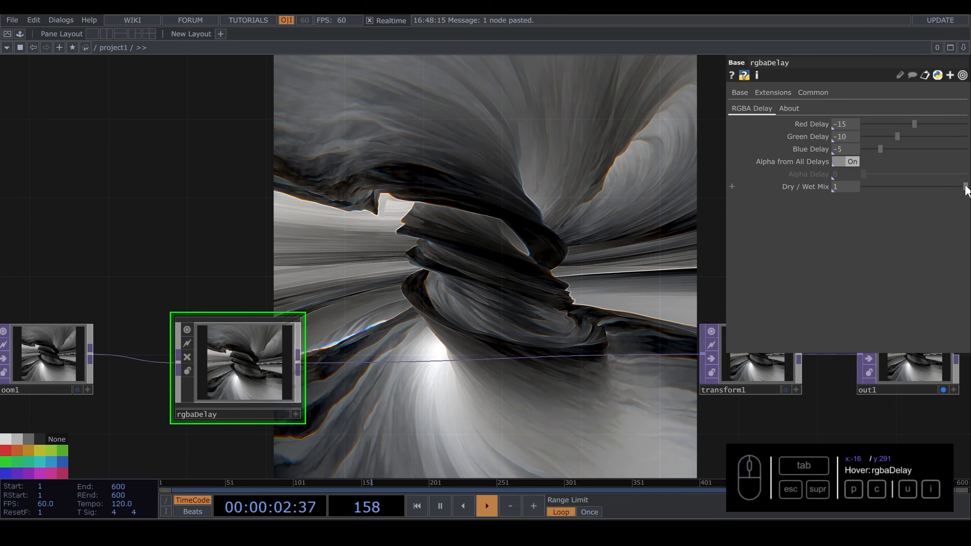
left_click_drag(965, 186, 954, 186)
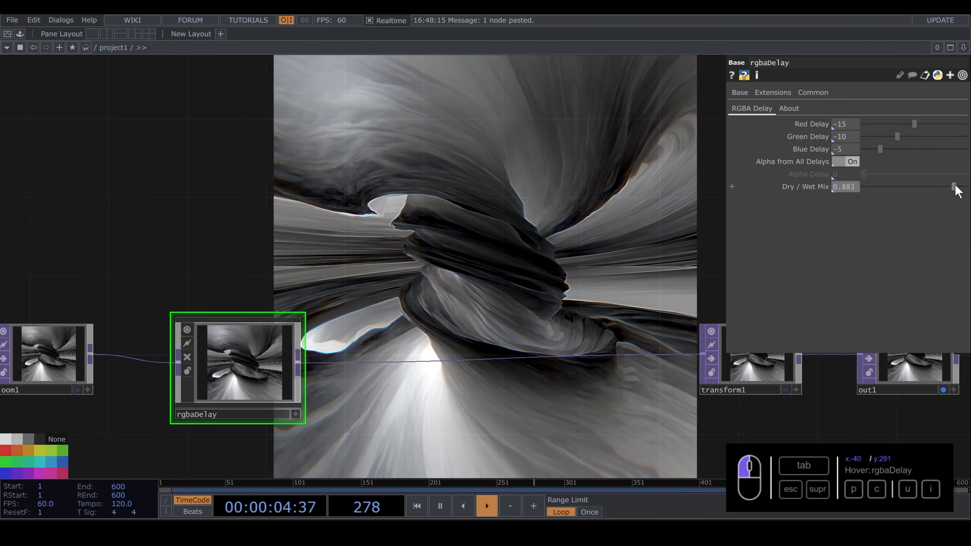
left_click_drag(280, 388, 273, 364)
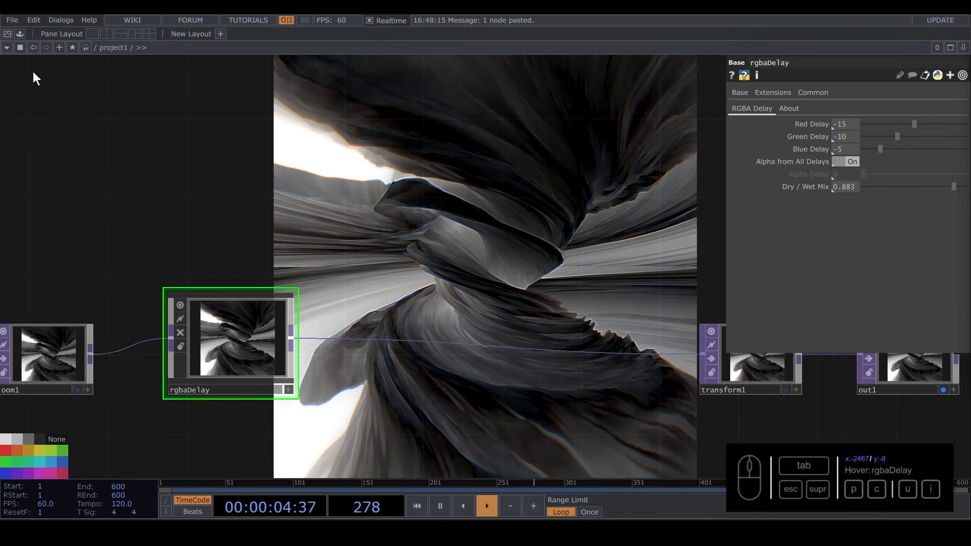
Add the 01_Grain component from the custom Effects palette and wire it between rgbaDelay and transform1
left_click_drag(313, 353, 252, 285)
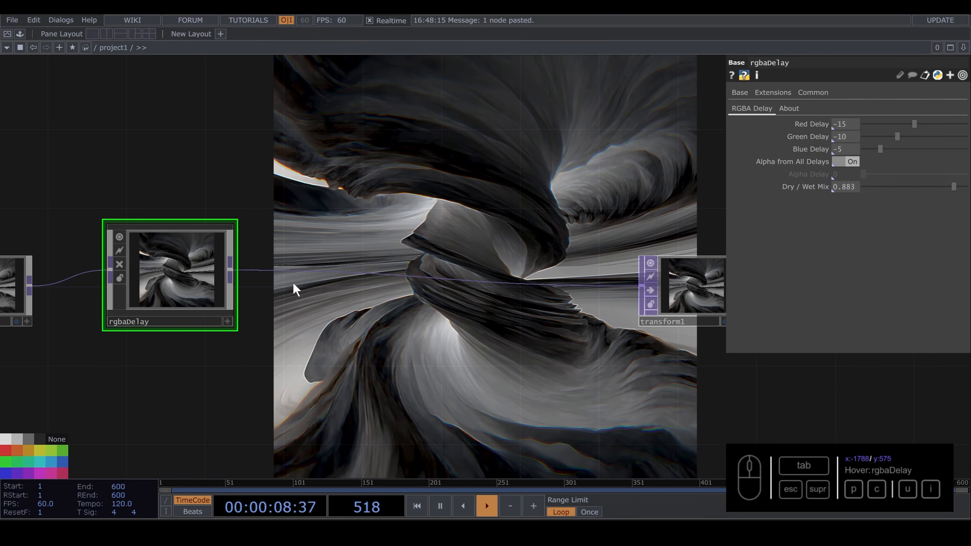
left_click(20, 34)
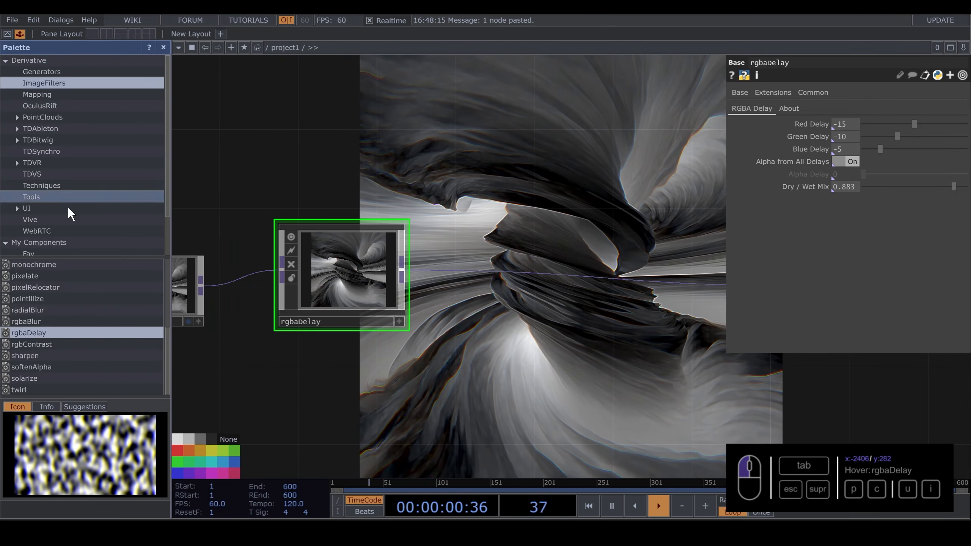
scroll(73, 204, "down", 3)
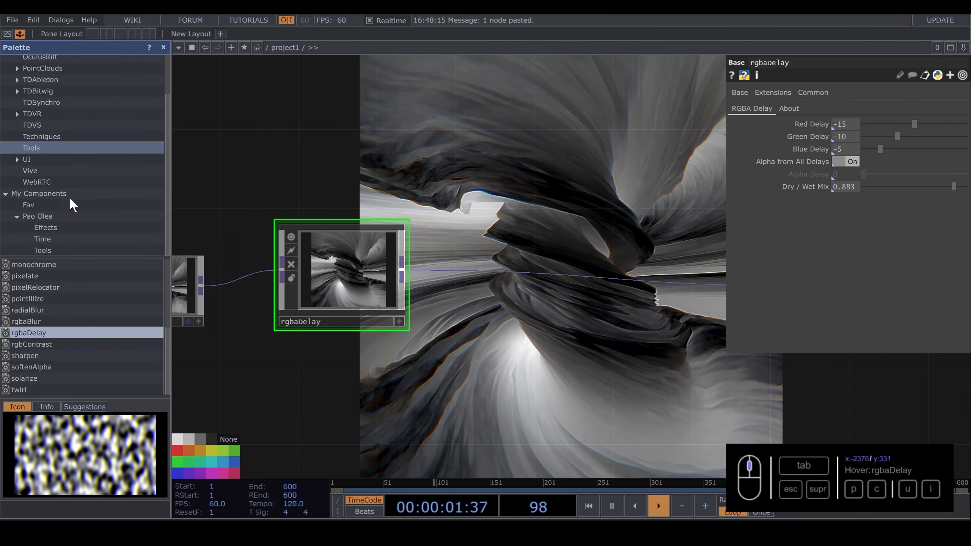
left_click(58, 228)
left_click_drag(27, 287, 502, 335)
left_click(163, 48)
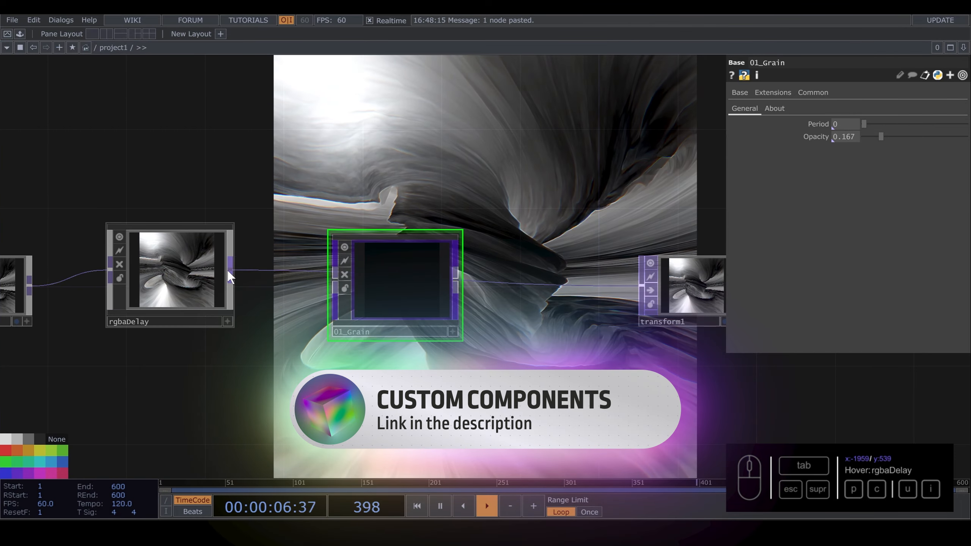
left_click_drag(258, 280, 319, 287)
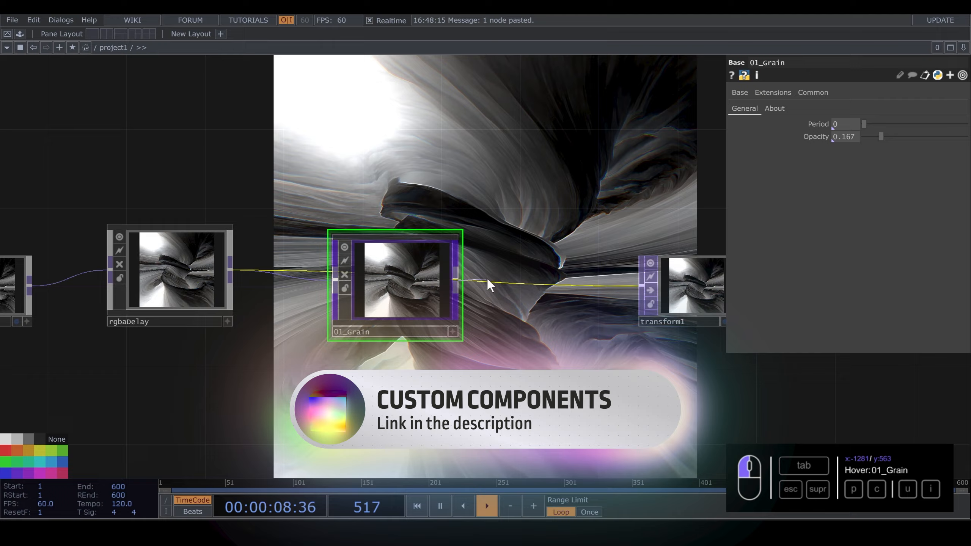
left_click_drag(412, 257, 384, 267)
Try the 01_Grain Opacity at 0.983 and bring it back down to a low value
left_click_drag(434, 200, 449, 309)
left_click_drag(881, 137, 890, 138)
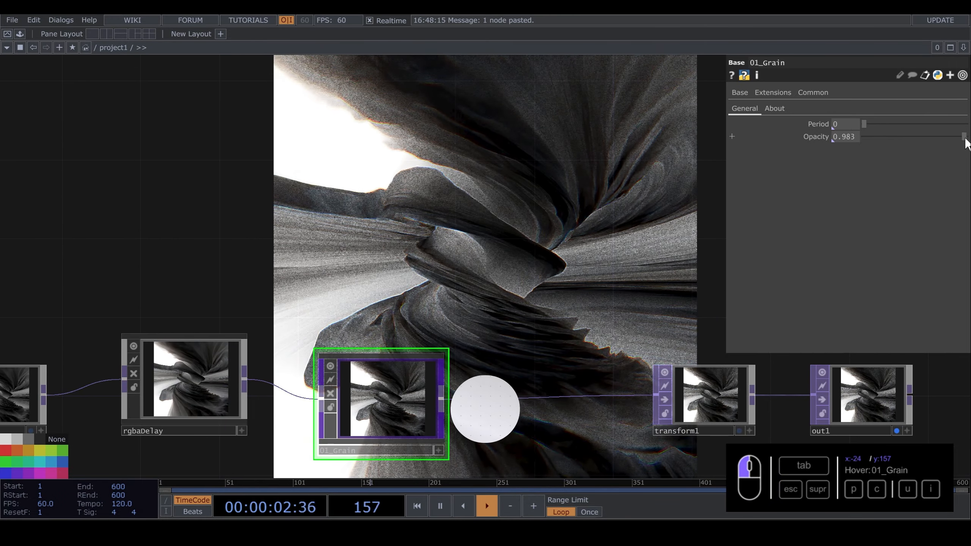
left_click_drag(966, 145, 883, 142)
Align 01_Grain with the node chain and move transform1 and out1 together farther away from it
left_click_drag(413, 379, 392, 359)
left_click_drag(524, 326, 326, 304)
right_click_drag(388, 310, 754, 412)
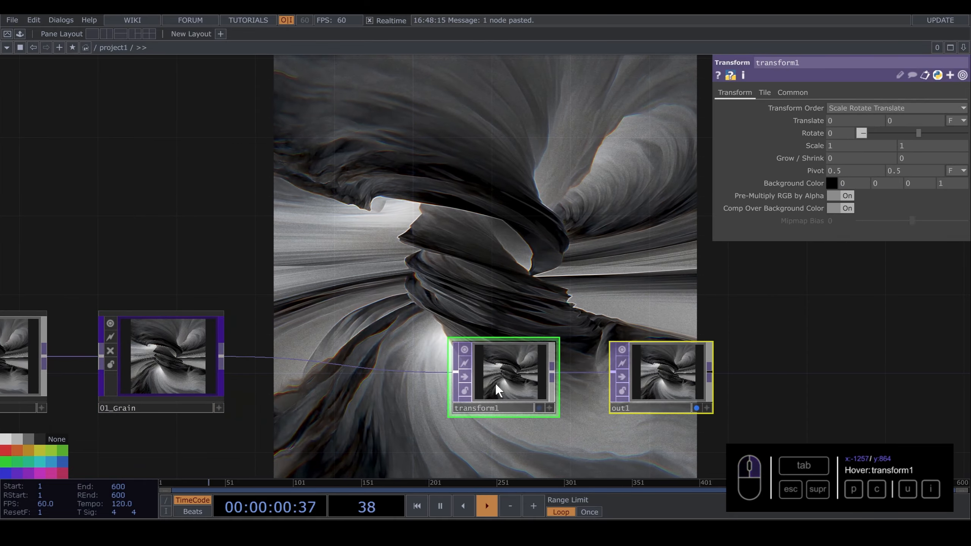
left_click_drag(505, 371, 657, 351)
Create a Depth TOP that reads render1 and place it below level3
left_click_drag(356, 300, 505, 228)
left_click_drag(317, 178, 745, 186)
scroll(365, 247, "down", 3)
scroll(154, 328, "up", 3)
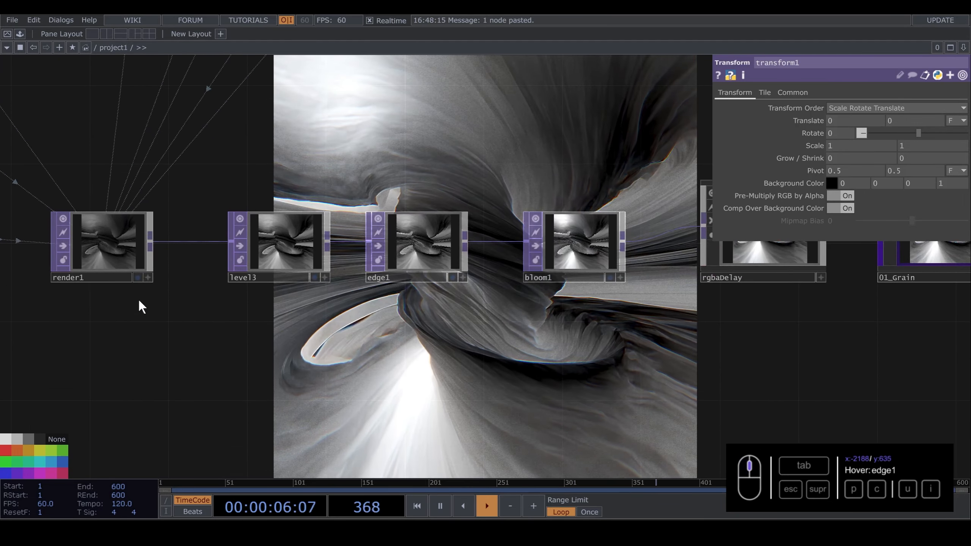
left_click(152, 247)
type("d")
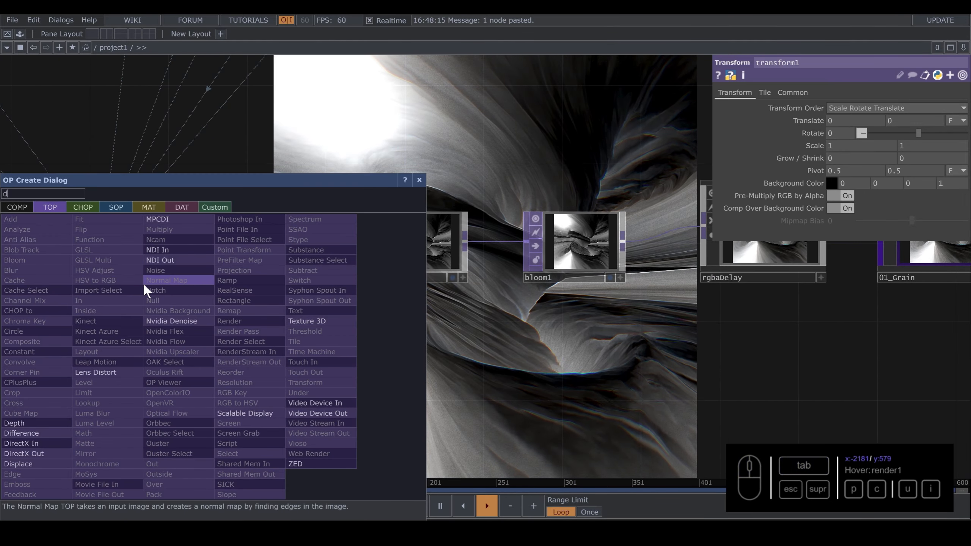
type("e")
left_click(32, 427)
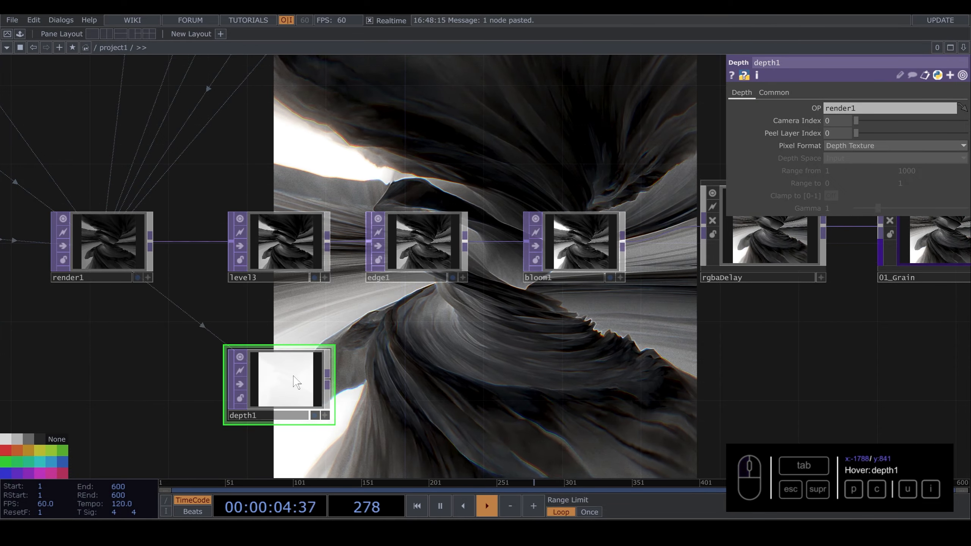
Move depth1 along the node chain to sit below 01_Grain
left_click_drag(555, 313, 1, 295)
left_click_drag(123, 361, 260, 362)
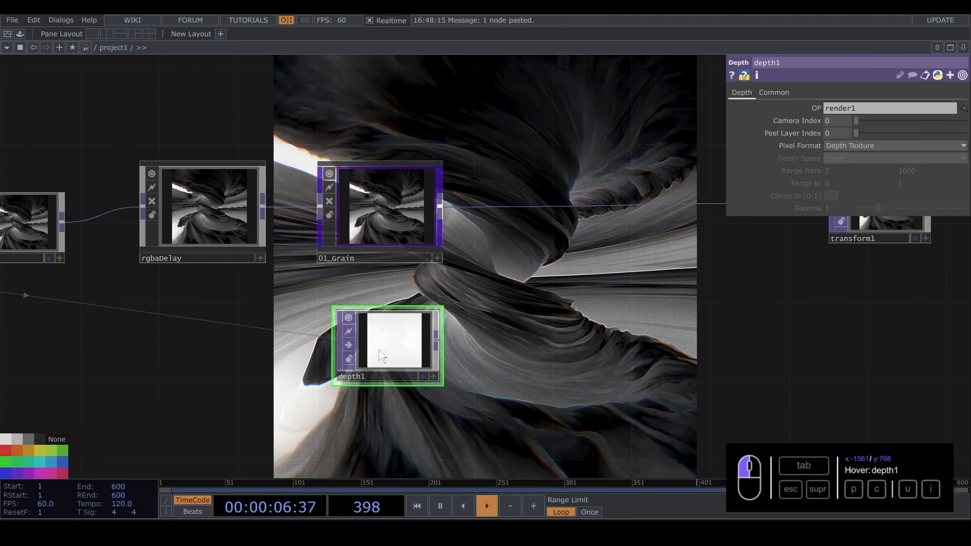
Set depth1's Pixel Format to 32-bit float (RGBA) and its Depth Space to Reranged from Camera Space
scroll(383, 356, "up", 10)
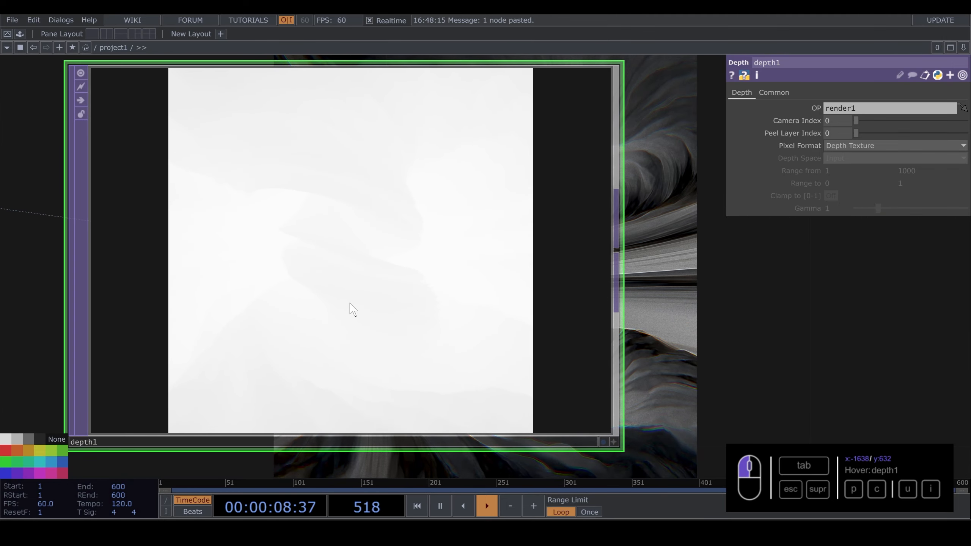
left_click(851, 146)
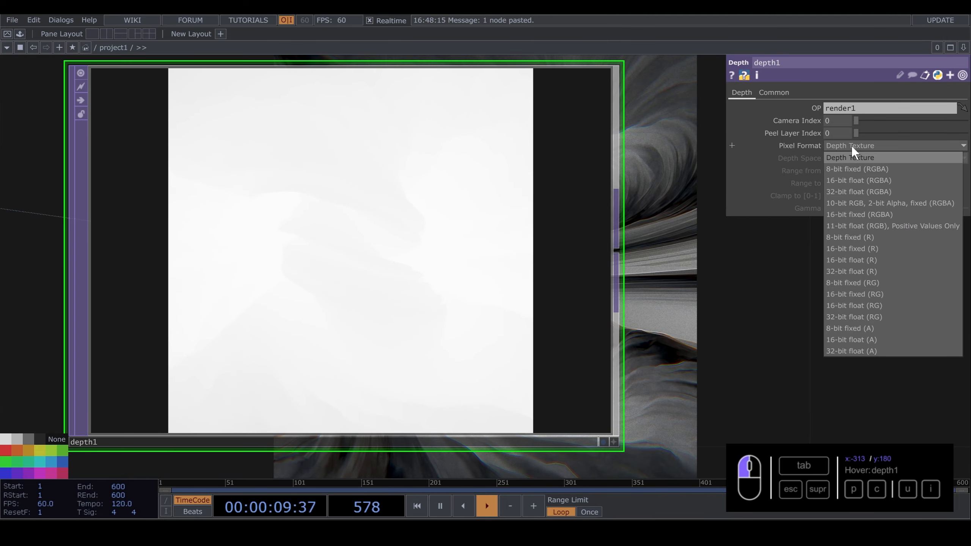
left_click(857, 192)
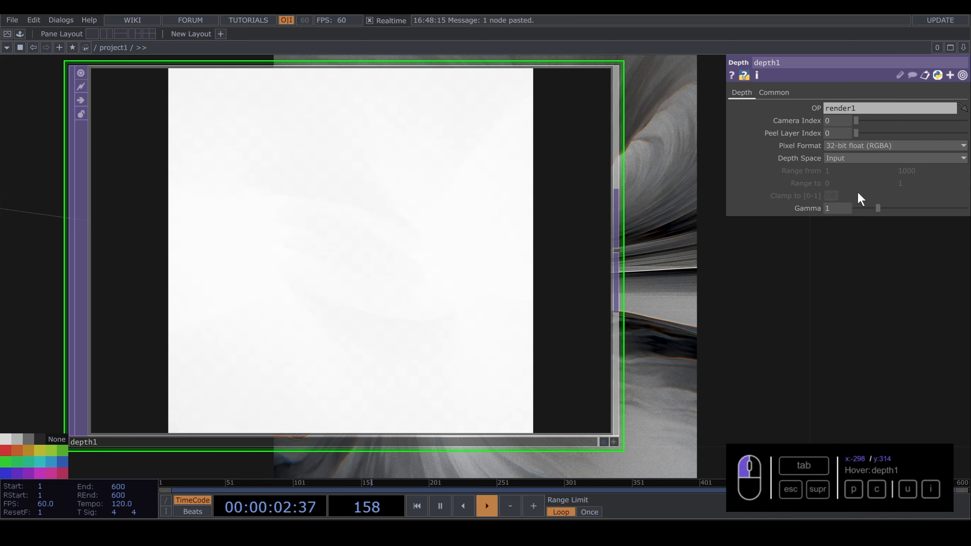
left_click(852, 158)
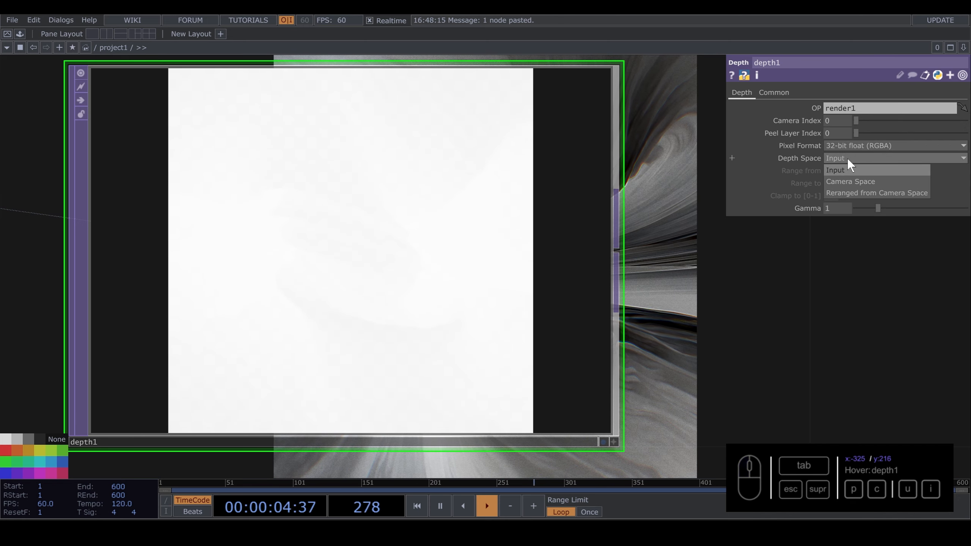
left_click(852, 194)
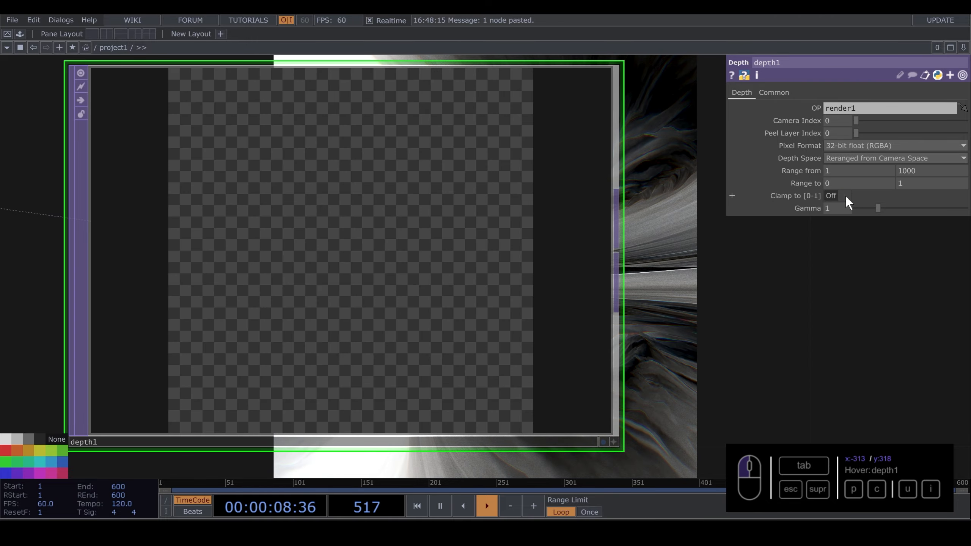
Set the upper Range from value of depth1 to 3
scroll(645, 321, "down", 5)
left_click_drag(777, 317, 763, 335)
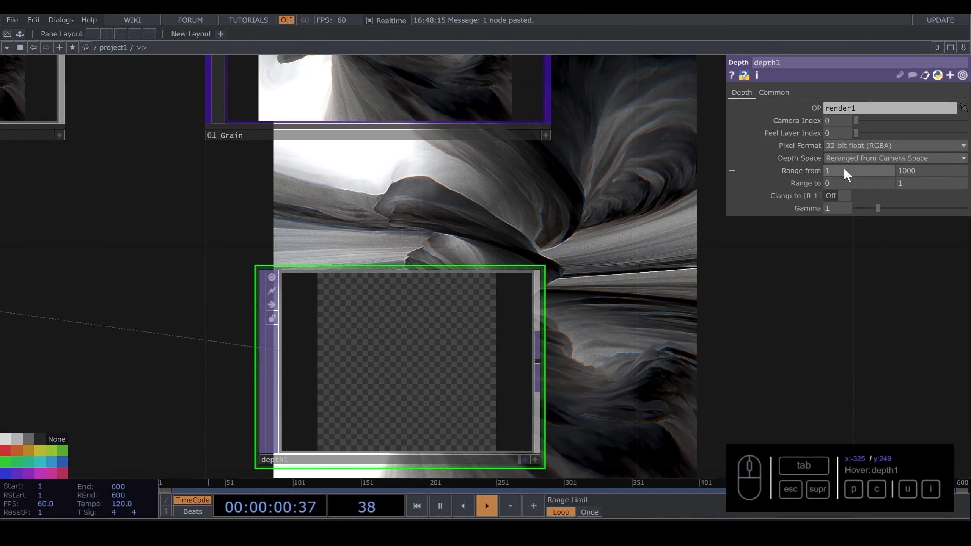
type("3")
key("Return")
Fine-tune depth1's Range from: set the lower value to 1.11 and try 3.75 as the upper value before restoring 3
scroll(373, 382, "up", 5)
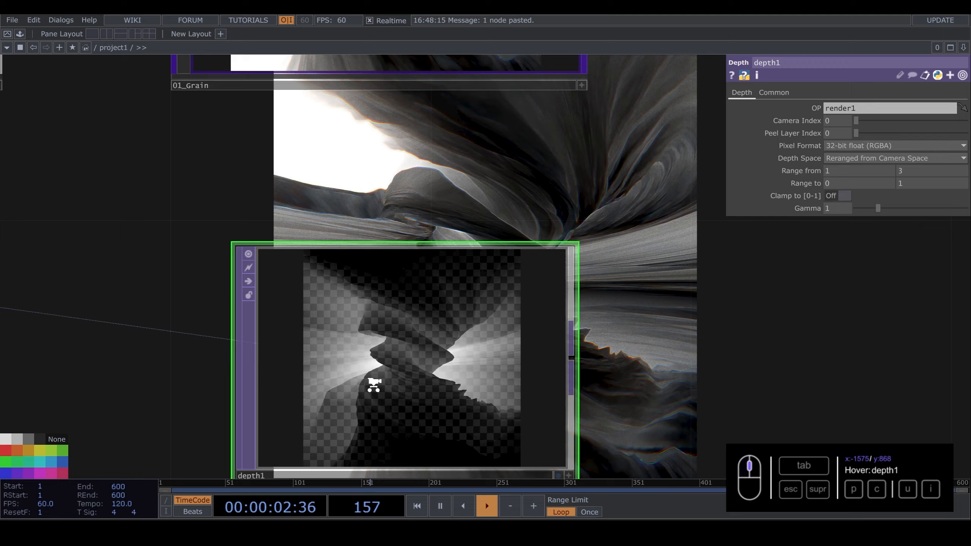
scroll(521, 295, "down", 5)
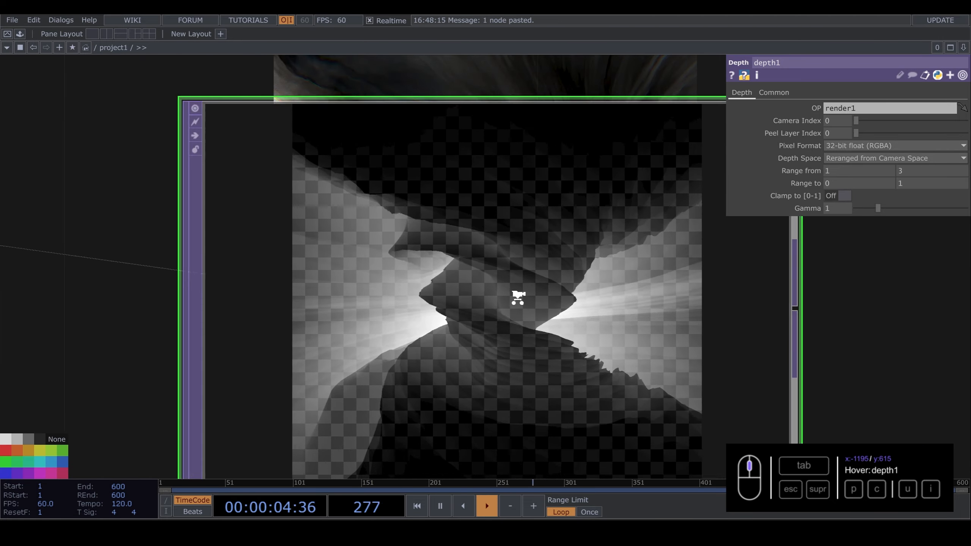
scroll(435, 327, "up", 4)
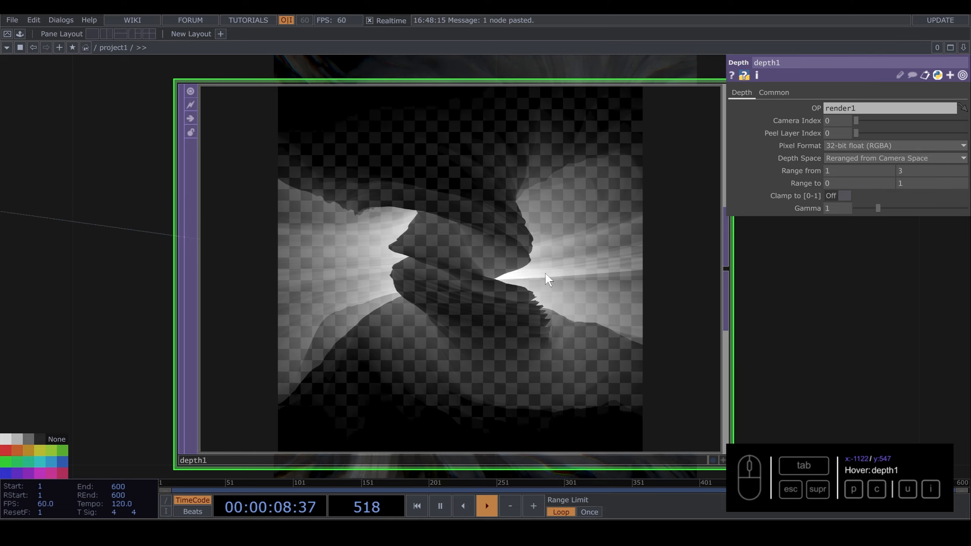
scroll(554, 275, "down", 1)
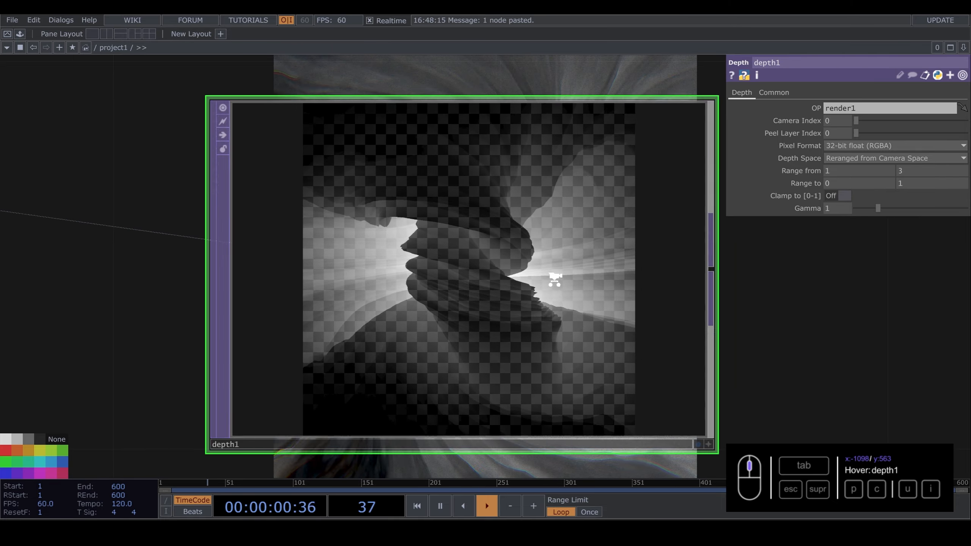
scroll(554, 274, "down", 3)
scroll(558, 302, "up", 4)
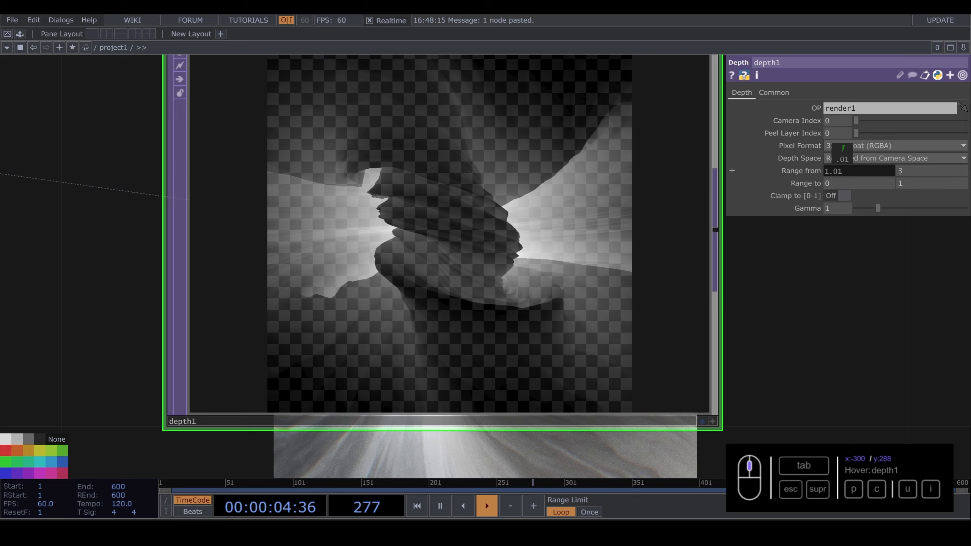
middle_click_drag(843, 149, 842, 153)
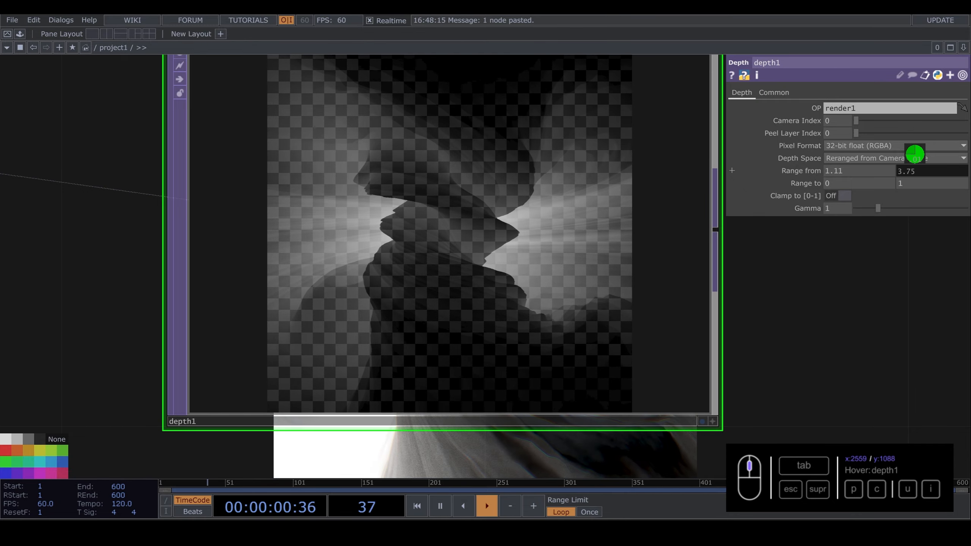
middle_click_drag(914, 153, 915, 154)
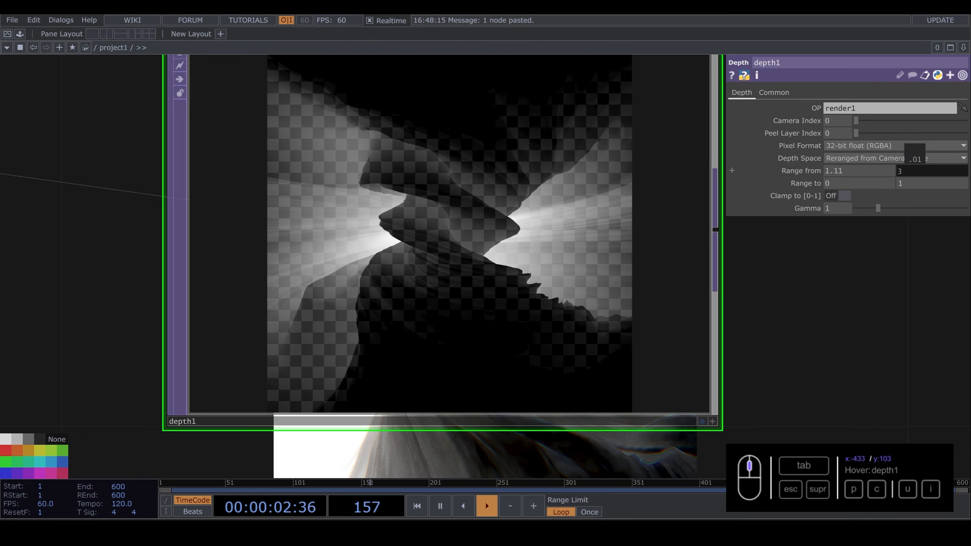
Insert a Luma Blur TOP on the wire between 01_Grain and transform1
middle_click_drag(528, 246, 710, 275)
left_click_drag(643, 133, 447, 214)
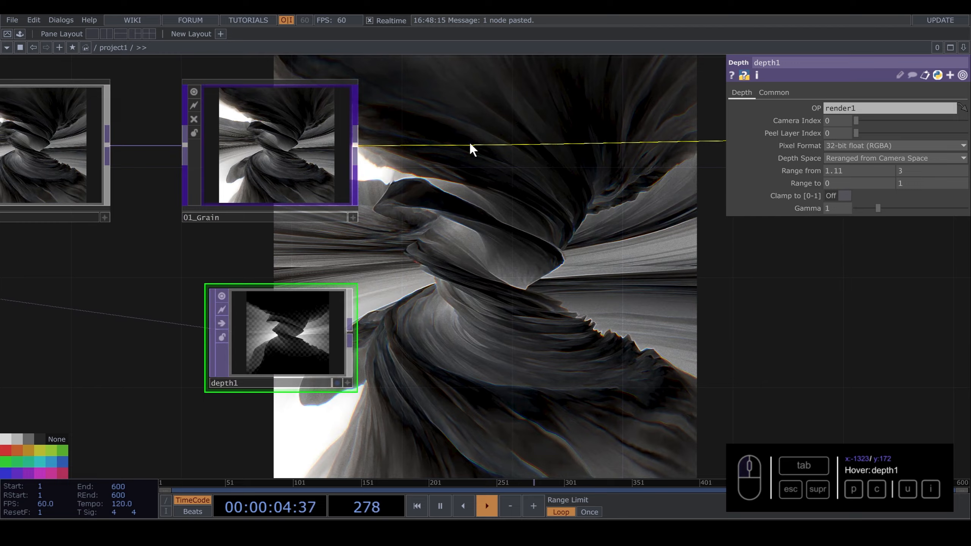
right_click(475, 127)
left_click(449, 135)
right_click(477, 143)
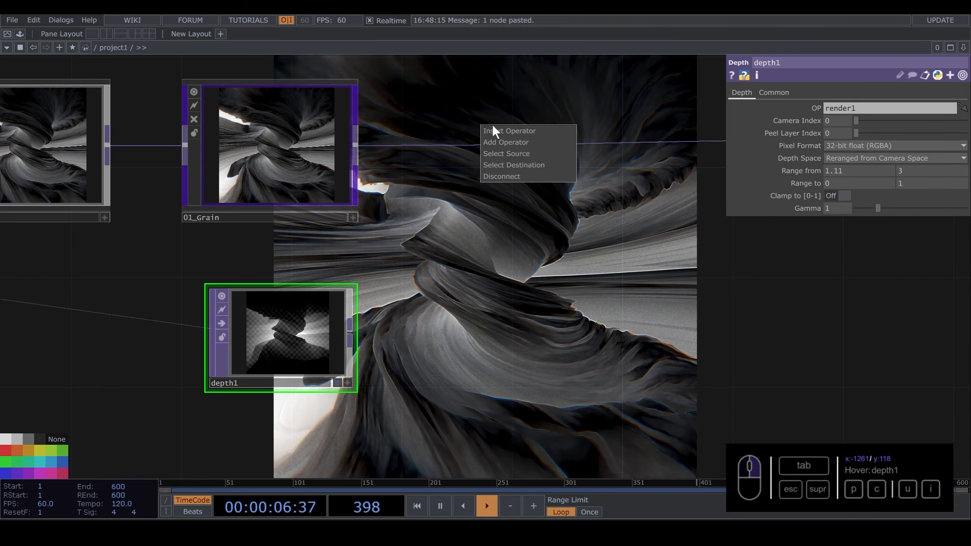
left_click(492, 129)
type("l")
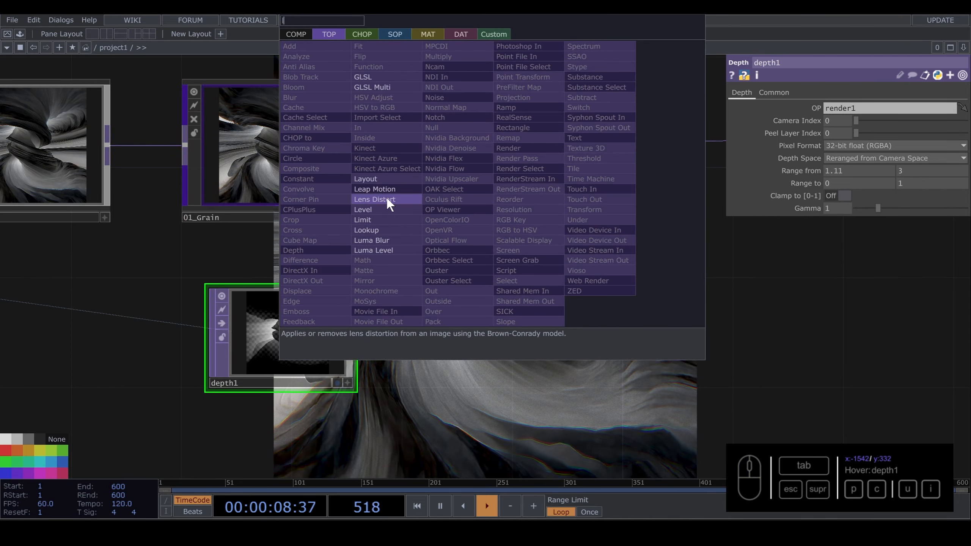
left_click(384, 241)
left_click(584, 146)
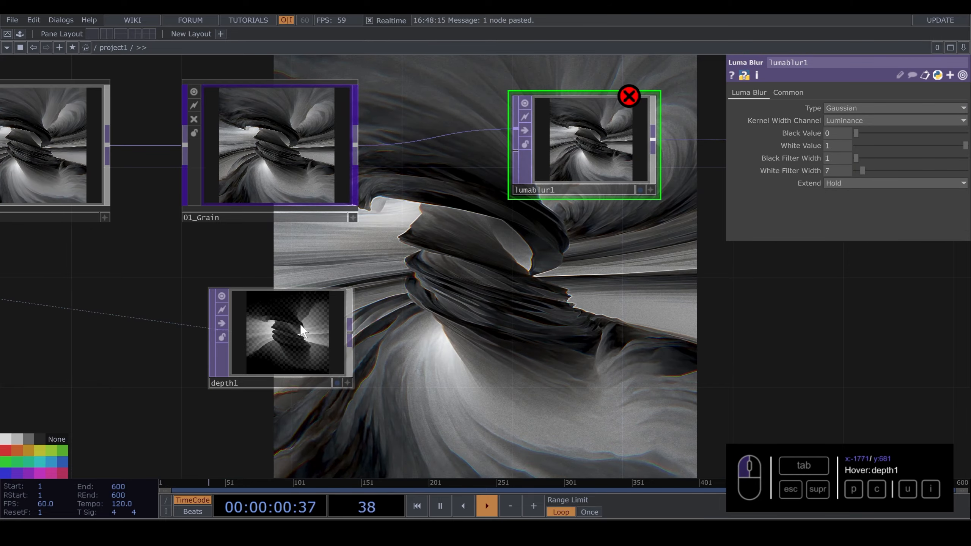
Connect depth1 to the second input of lumablur1
left_click_drag(485, 177, 515, 160)
left_click_drag(579, 266, 335, 446)
left_click_drag(608, 186, 557, 232)
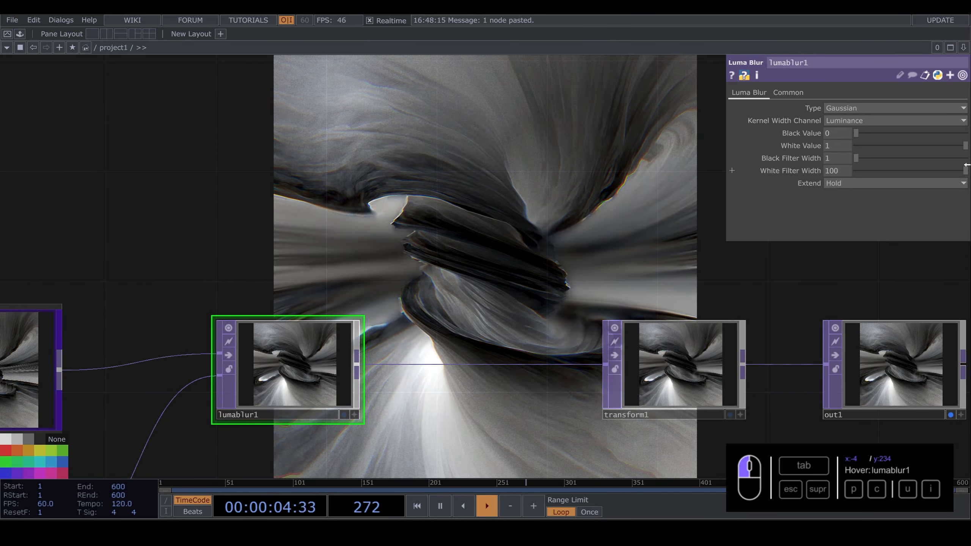
Try lumablur1's White Filter Width at 100 and 32, and reduce it to 18
left_click_drag(965, 170, 893, 169)
left_click_drag(506, 261, 481, 312)
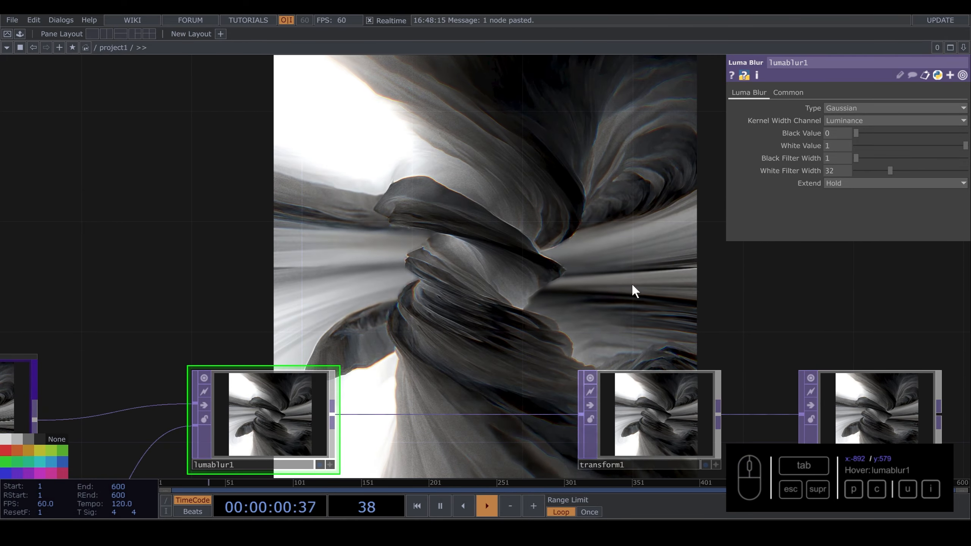
left_click_drag(896, 171, 875, 170)
left_click_drag(472, 233, 562, 56)
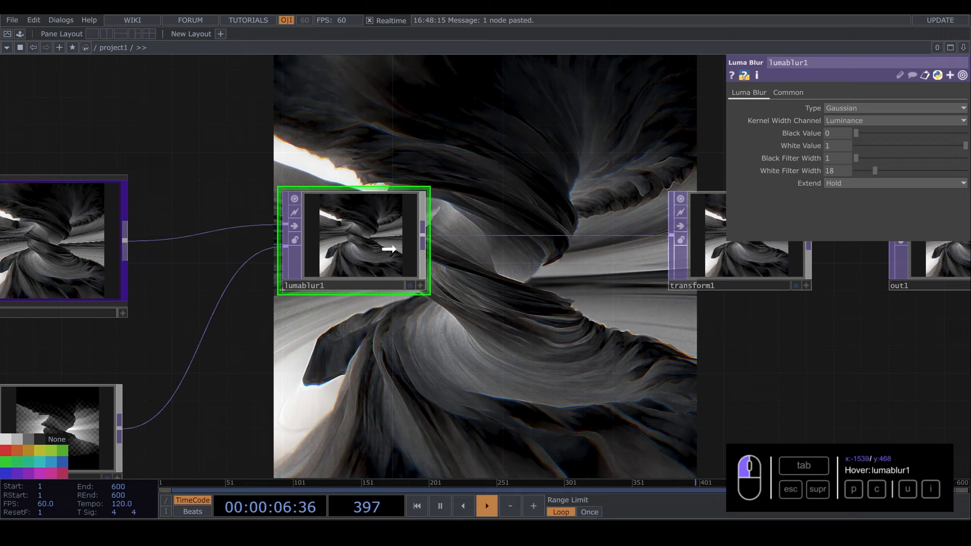
Disconnect depth1 from lumablur1 and space the two nodes farther apart
left_click_drag(393, 249, 503, 247)
left_click_drag(198, 342, 363, 245)
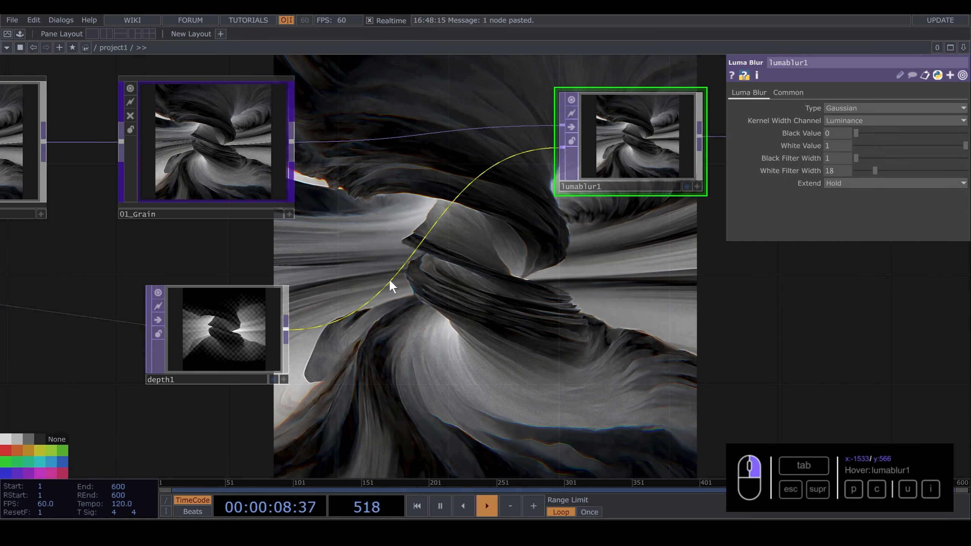
right_click(389, 279)
left_click(413, 314)
left_click_drag(244, 336, 79, 364)
Branch a Ramp TOP off 01_Grain's output and place it below the chain, before lumablur1
left_click_drag(292, 142, 337, 170)
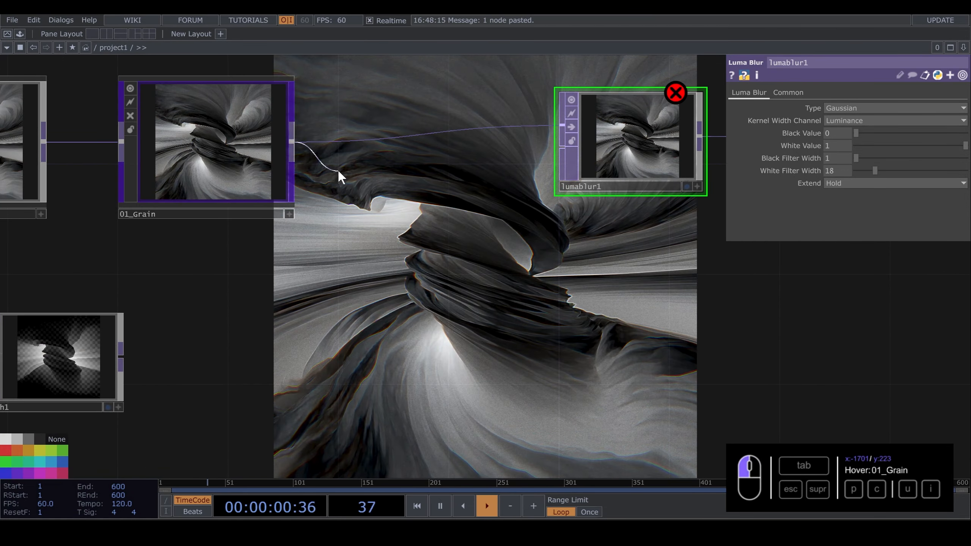
left_click(372, 313)
left_click(390, 249)
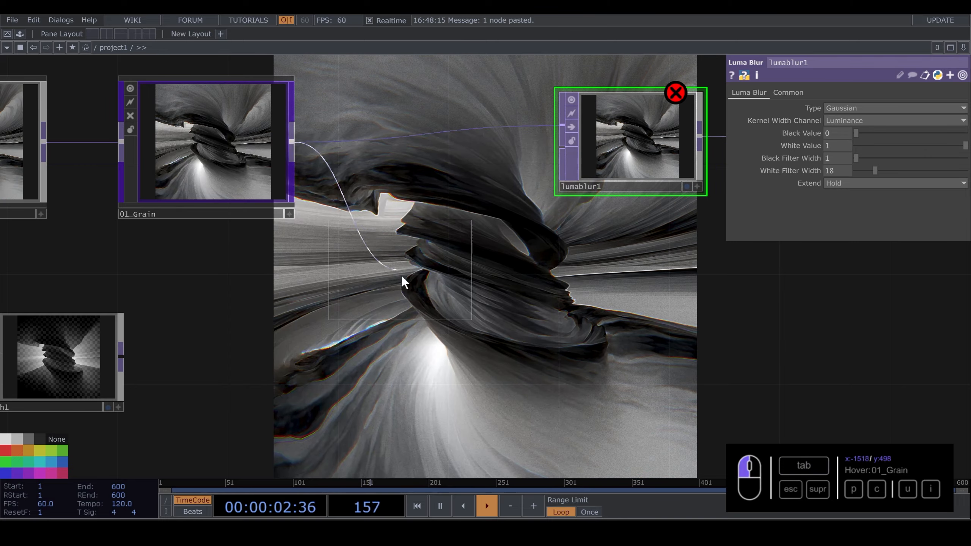
left_click(408, 311)
Set ramp2's Combine with Input option to Set Resolution Only
left_click(770, 92)
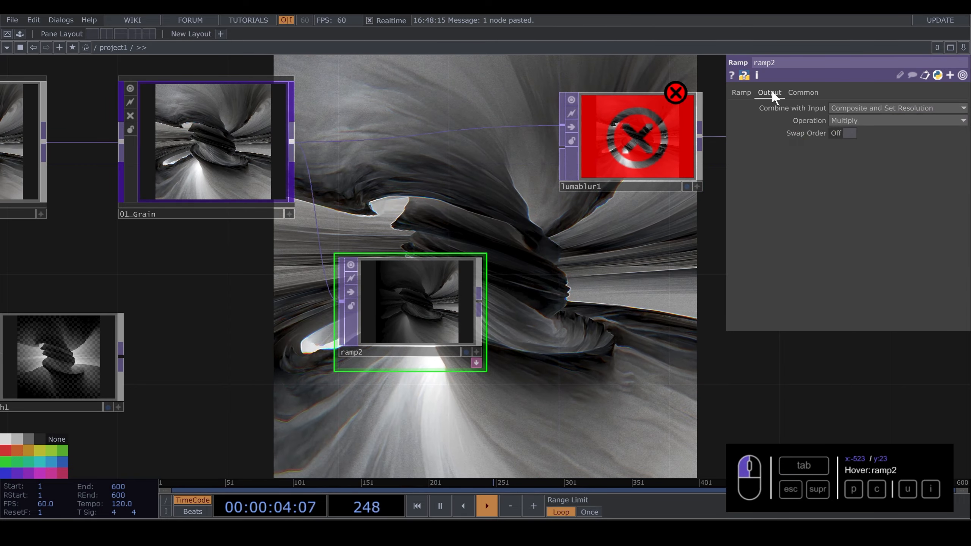
left_click(845, 108)
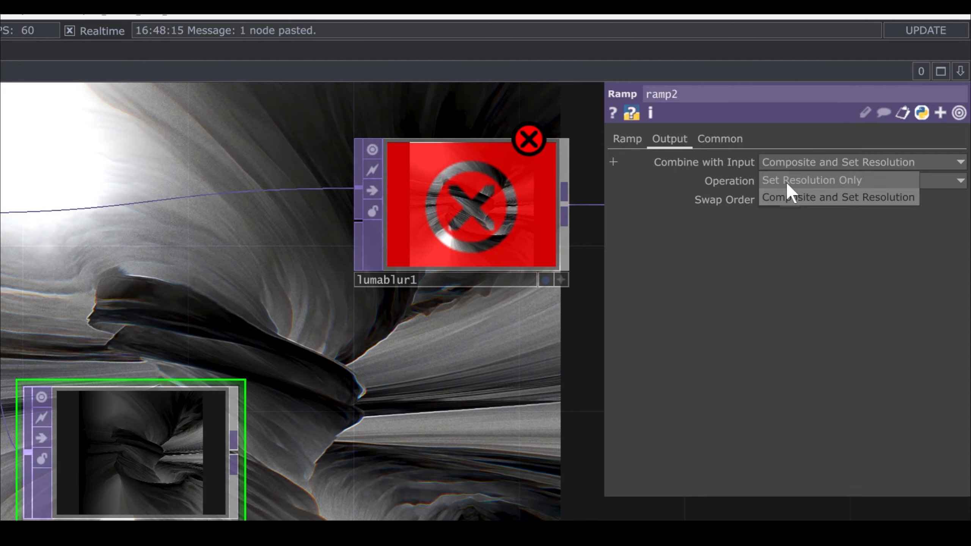
left_click(786, 180)
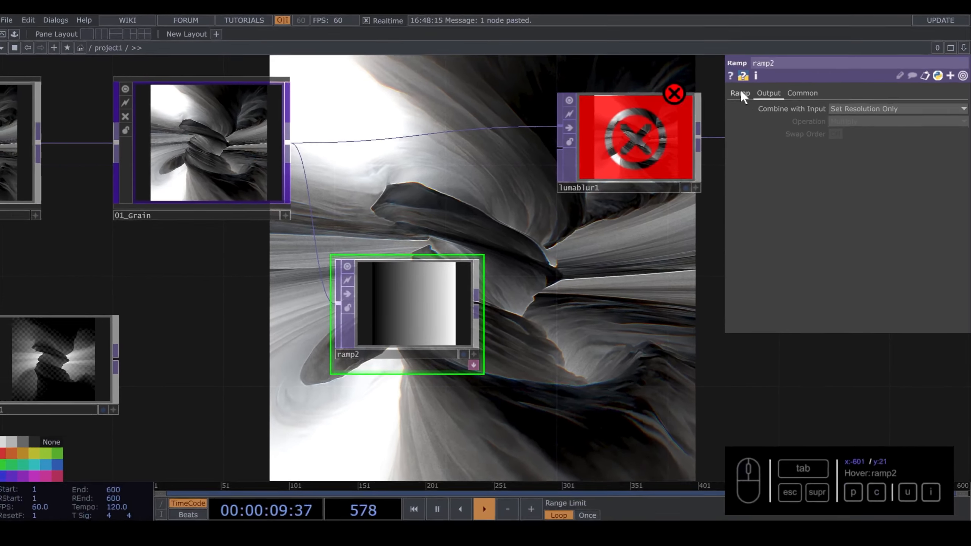
Set ramp2's Type to Vertical and edit its color keys into a white middle band fading to black at both ends
left_click(626, 138)
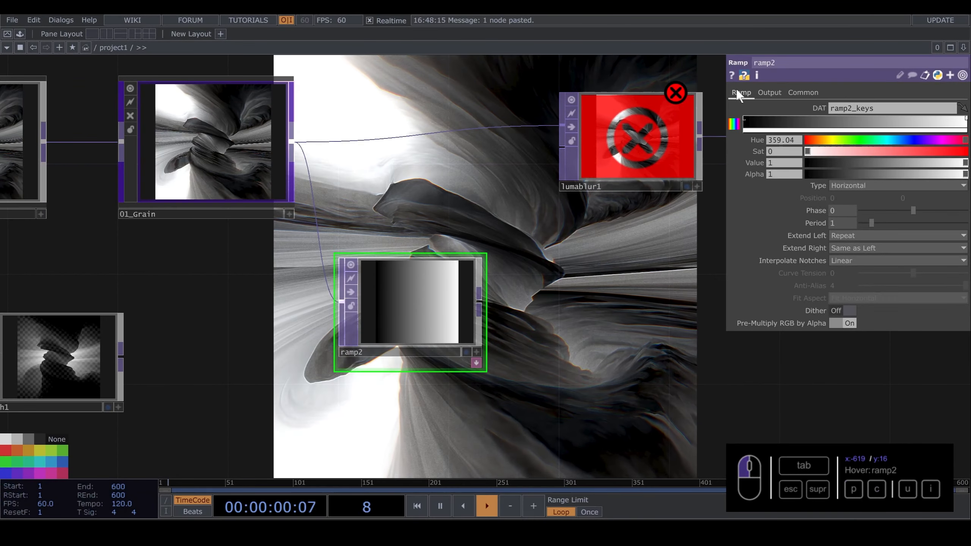
left_click(845, 186)
left_click(848, 197)
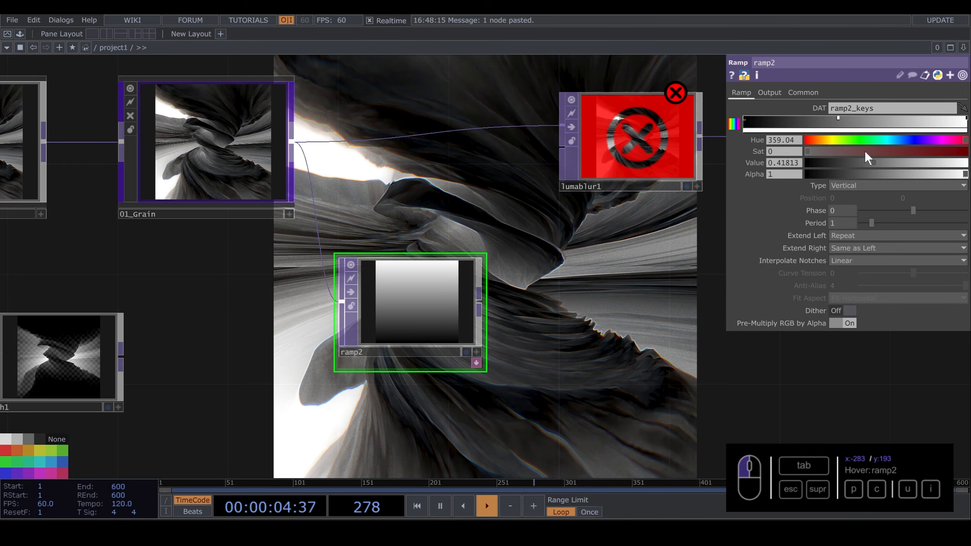
left_click_drag(883, 163, 966, 163)
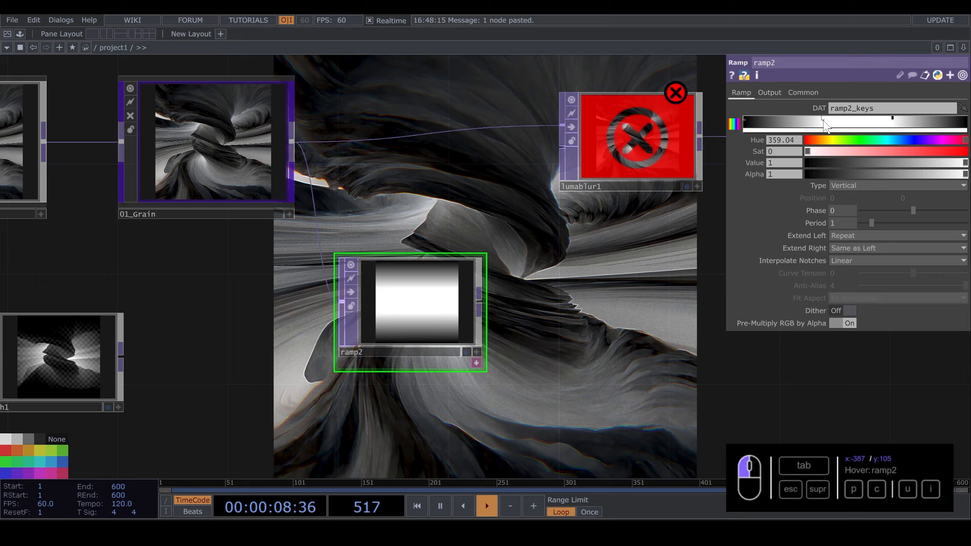
Connect ramp2 to the second input of lumablur1
left_click_drag(543, 158, 556, 153)
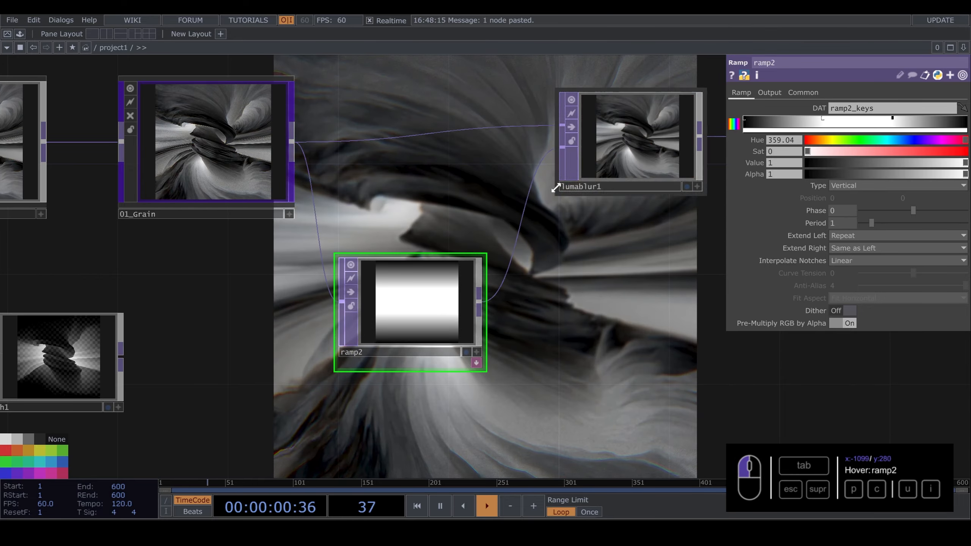
left_click_drag(571, 310, 476, 373)
Set lumablur1's White Filter Width to 1 and its Black Filter Width to 22, after trying 53 for the black width
left_click(538, 193)
left_click_drag(556, 152, 555, 210)
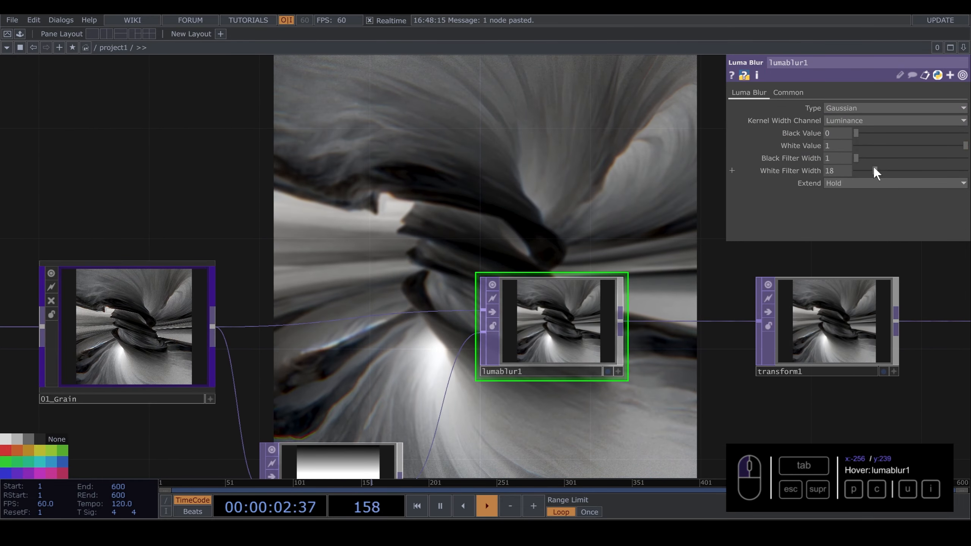
left_click_drag(874, 168, 914, 156)
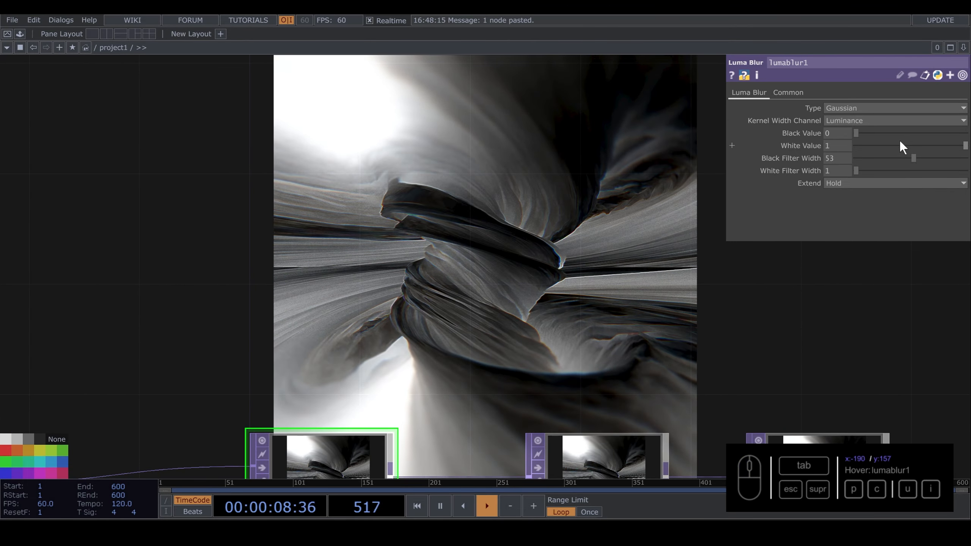
left_click_drag(914, 158, 879, 156)
scroll(513, 260, "down", 5)
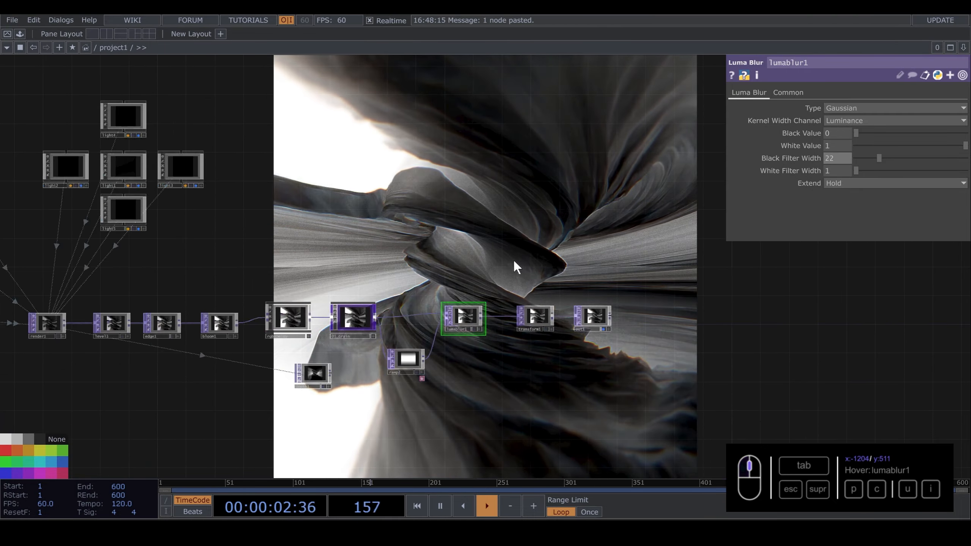
left_click_drag(546, 226, 872, 219)
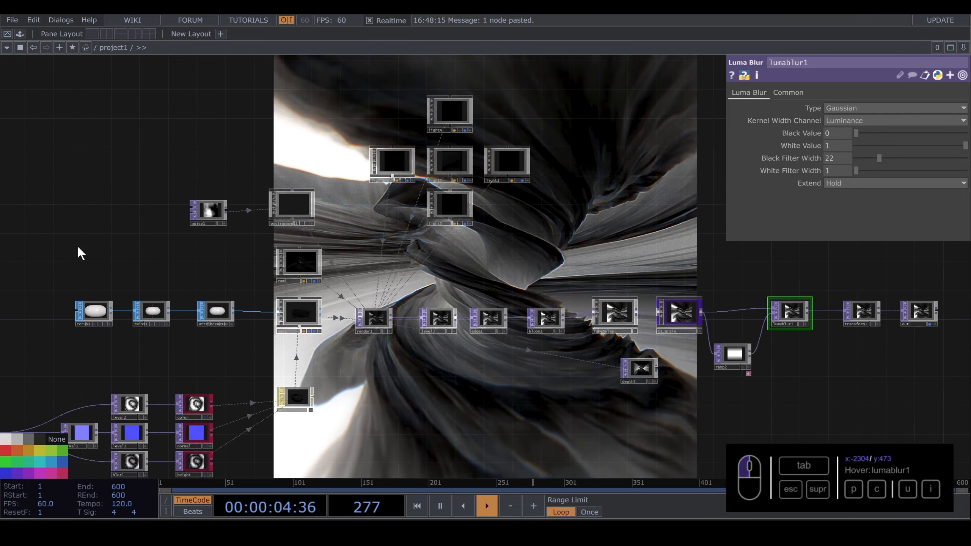
Move torus1 further away from twist1 and set twist1's Strength to 0
left_click_drag(112, 291, 391, 261)
scroll(391, 264, "up", 5)
right_click_drag(348, 227, 518, 290)
left_click_drag(519, 282, 447, 281)
left_click(442, 242)
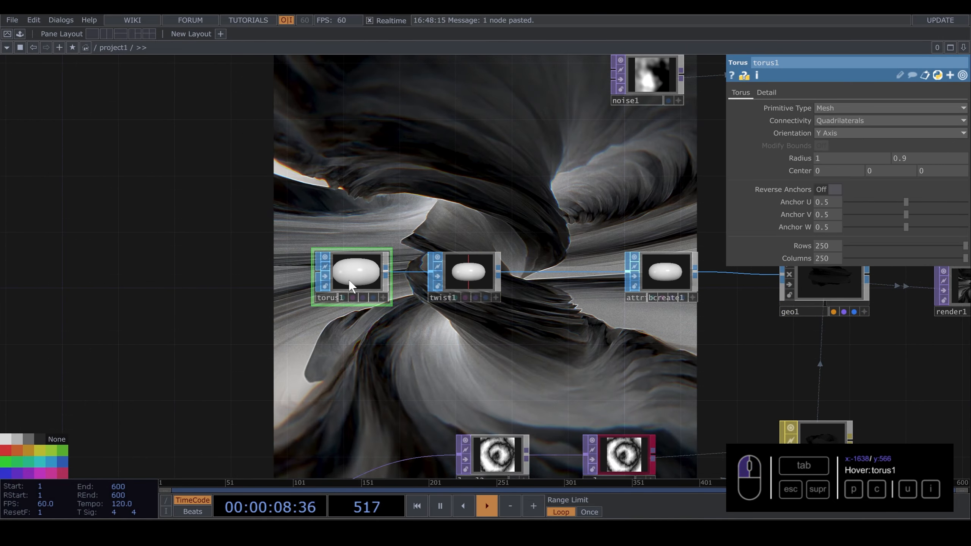
left_click_drag(351, 284, 266, 284)
left_click(459, 271)
left_click_drag(472, 195, 504, 267)
left_click_drag(919, 171, 810, 181)
Shift the noise2, noise3, displace1, ramp1 and comp1 nodes away from null1 to make room for another node
left_click_drag(328, 189, 440, 270)
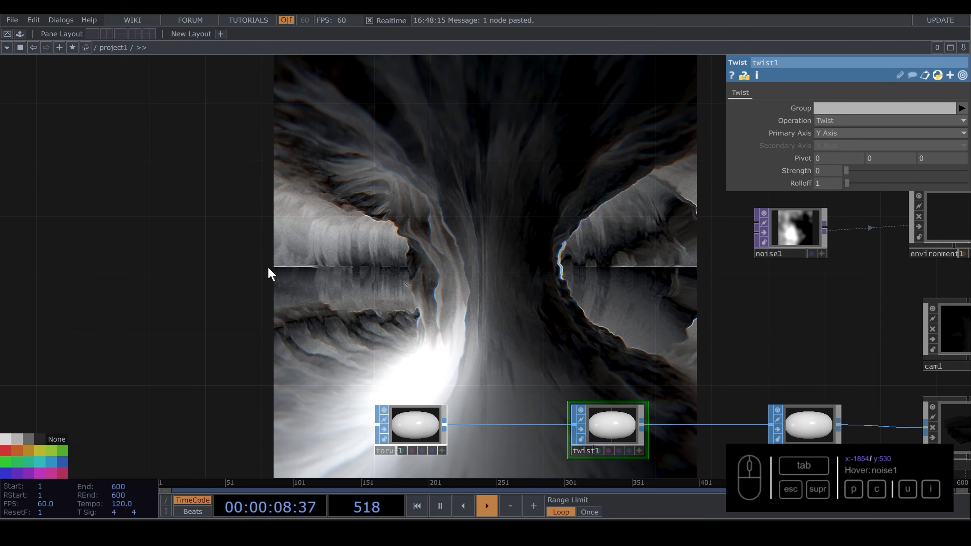
scroll(401, 424, "up", 5)
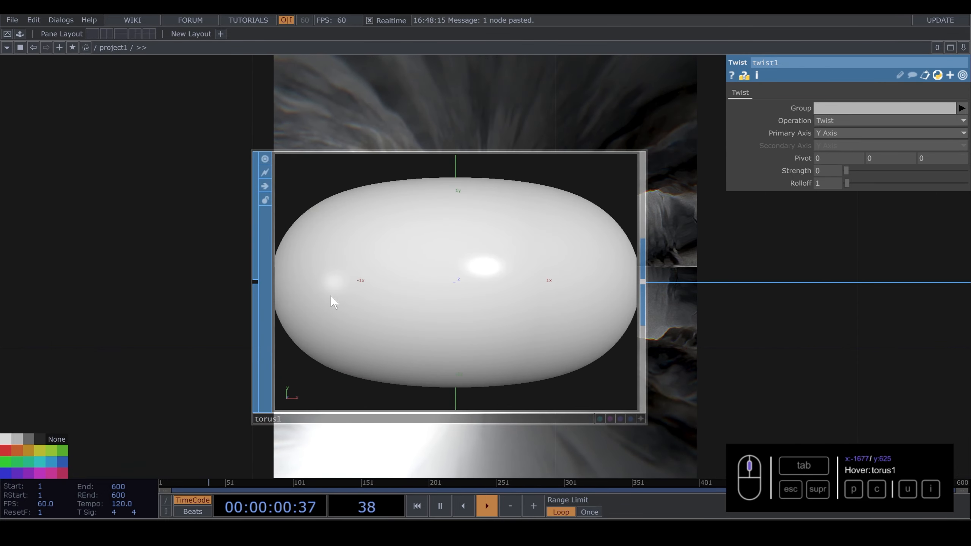
scroll(532, 293, "down", 5)
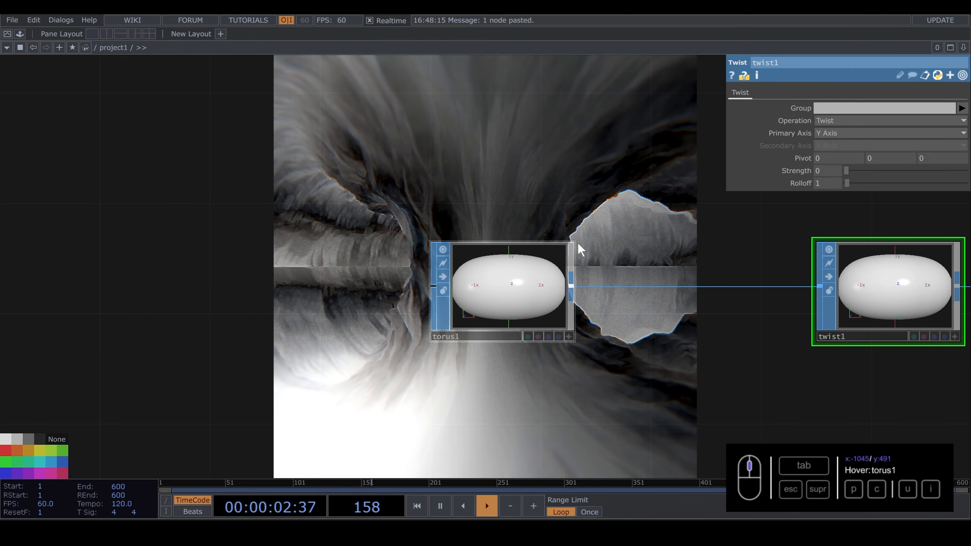
left_click_drag(496, 195, 534, 334)
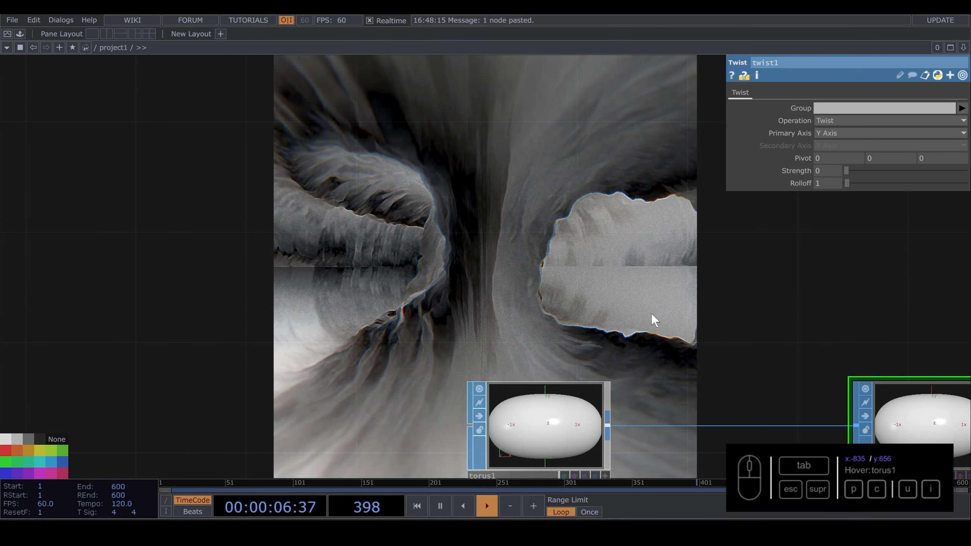
scroll(650, 314, "down", 5)
left_click_drag(618, 329, 524, 161)
left_click_drag(501, 290, 557, 224)
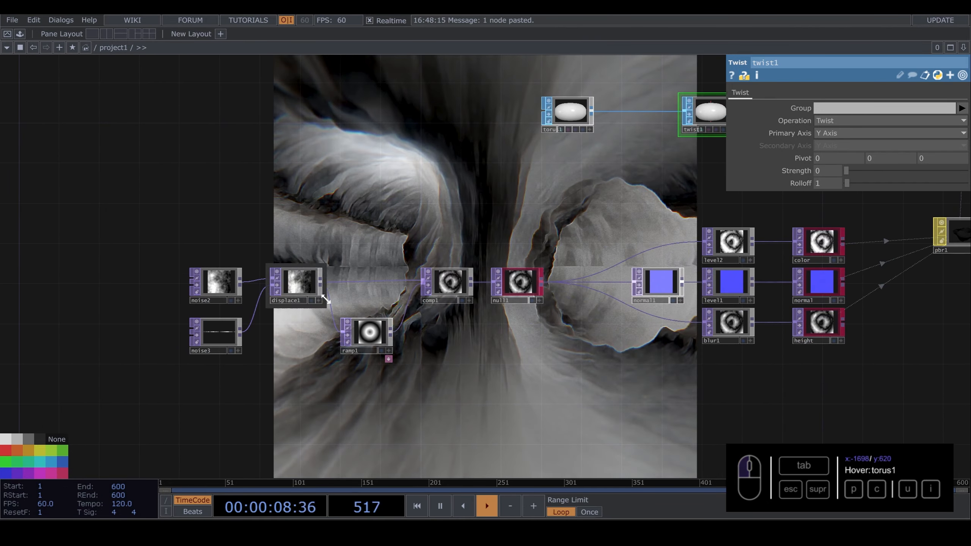
left_click_drag(222, 270, 441, 307)
Insert a Mirror TOP between comp1 and null1
scroll(429, 306, "up", 6)
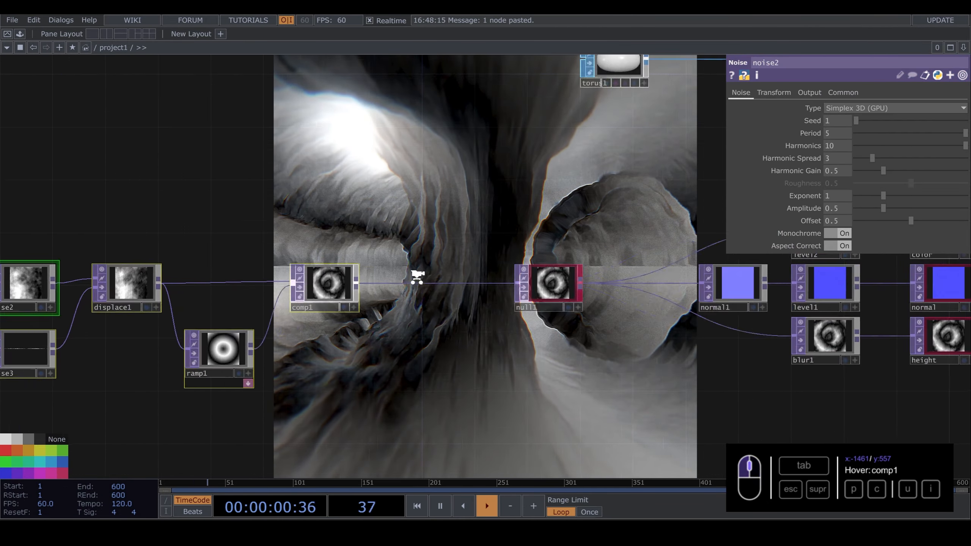
right_click(418, 279)
left_click(427, 282)
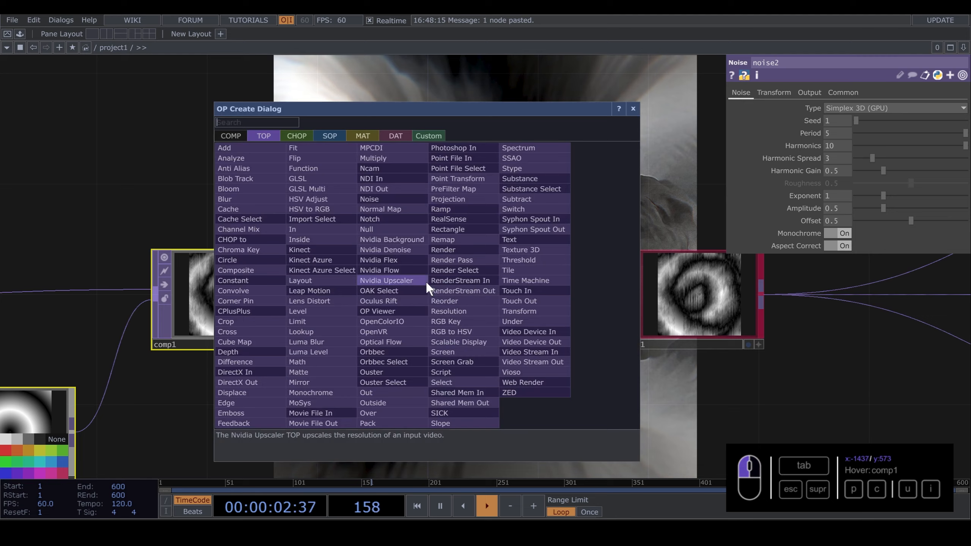
left_click(306, 382)
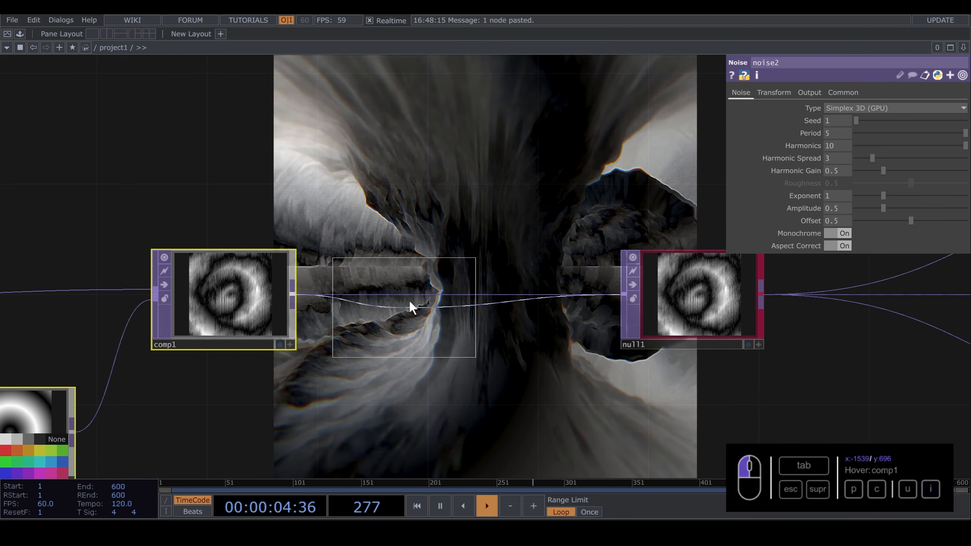
left_click(443, 309)
left_click_drag(416, 208, 472, 321)
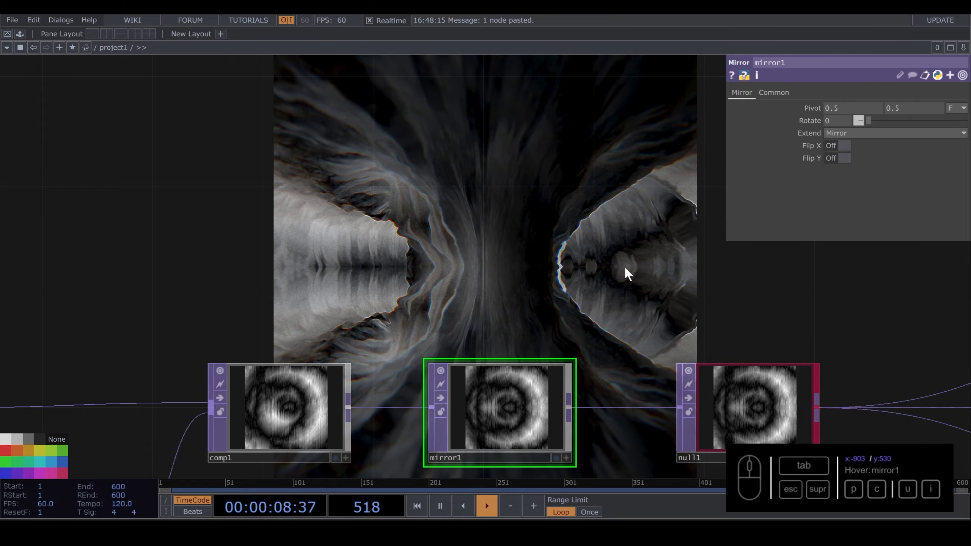
Set twist1's Strength to 10
scroll(510, 421, "down", 3)
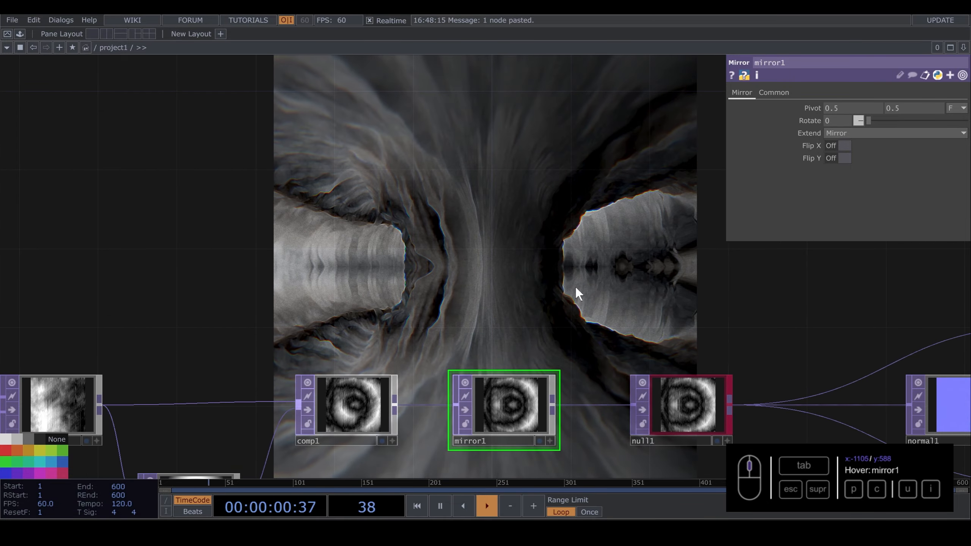
left_click_drag(576, 284, 496, 383)
scroll(279, 389, "down", 3)
left_click(580, 314)
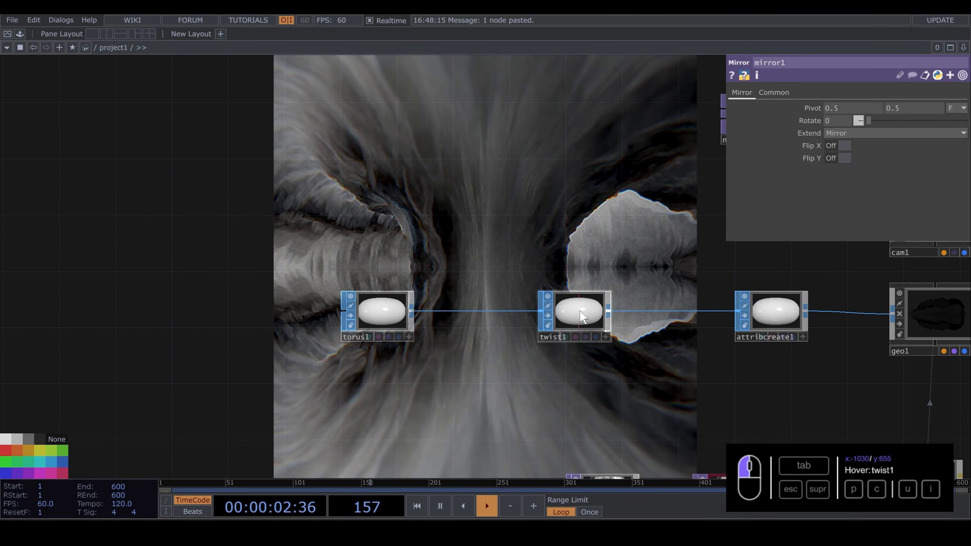
mouse_move(858, 171)
left_mouse_down()
mouse_move(965, 171)
mouse_move(867, 171)
left_mouse_up()
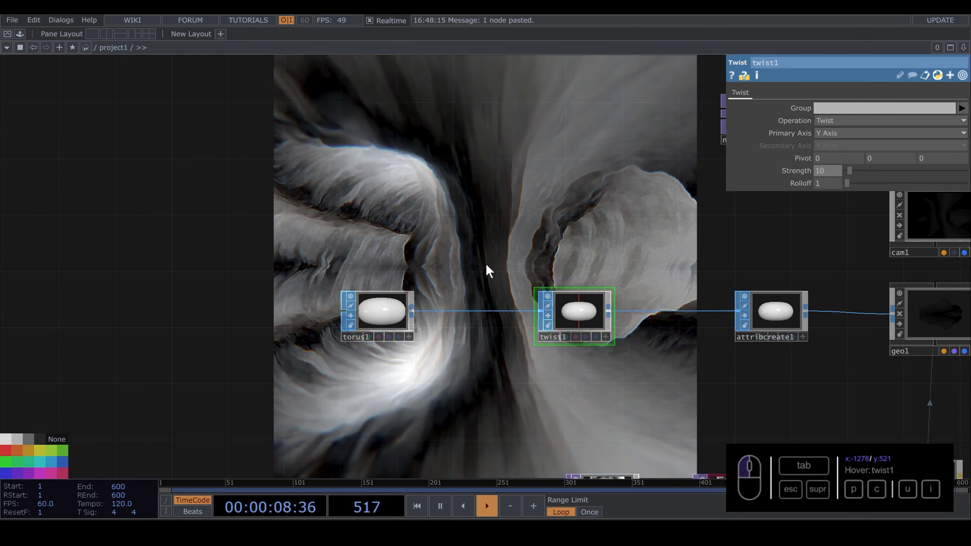
Add a Pattern CHOP above the connection between torus1 and twist1
scroll(485, 263, "up", 3)
key("Tab")
left_click(280, 119)
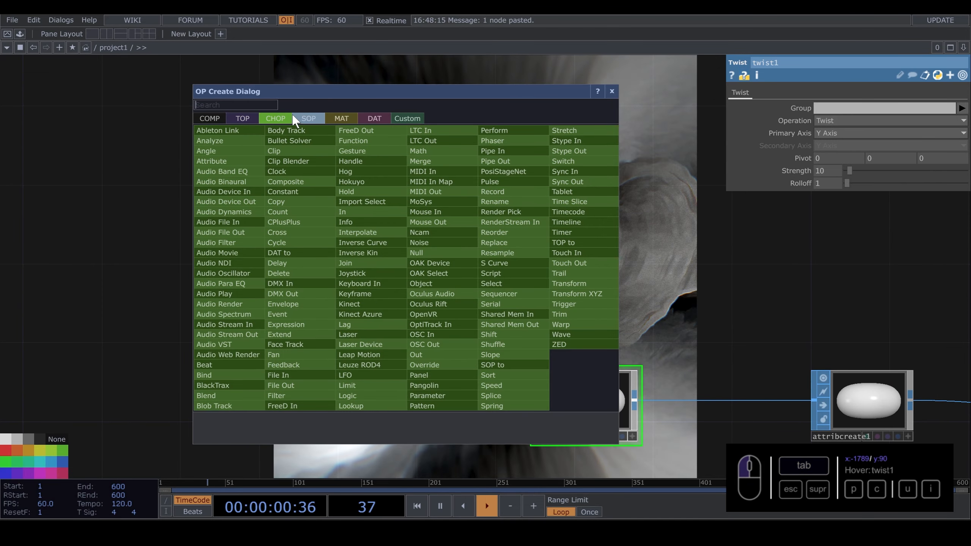
type("pa")
left_click(427, 403)
left_click(411, 287)
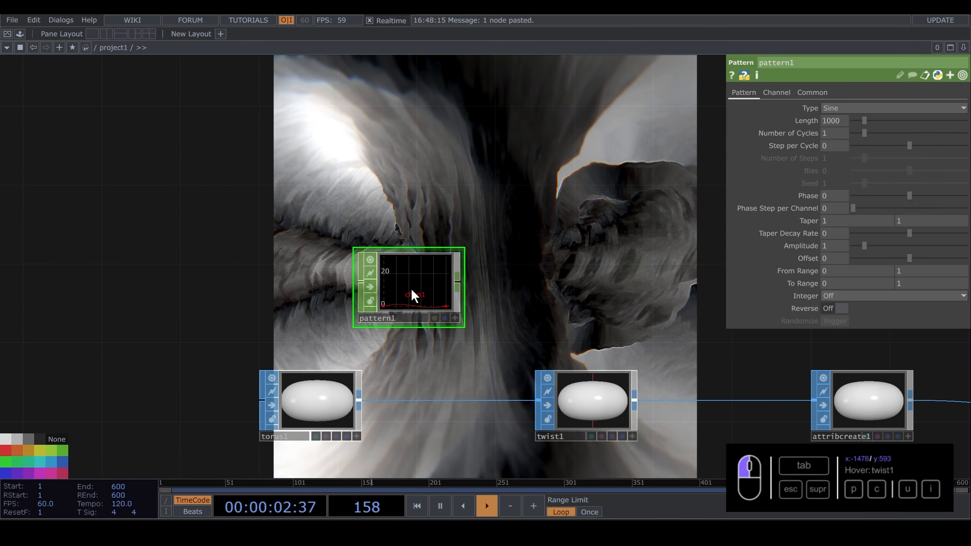
Set pattern1's Length to 1 and the start of its From Range to -1
left_click(833, 121)
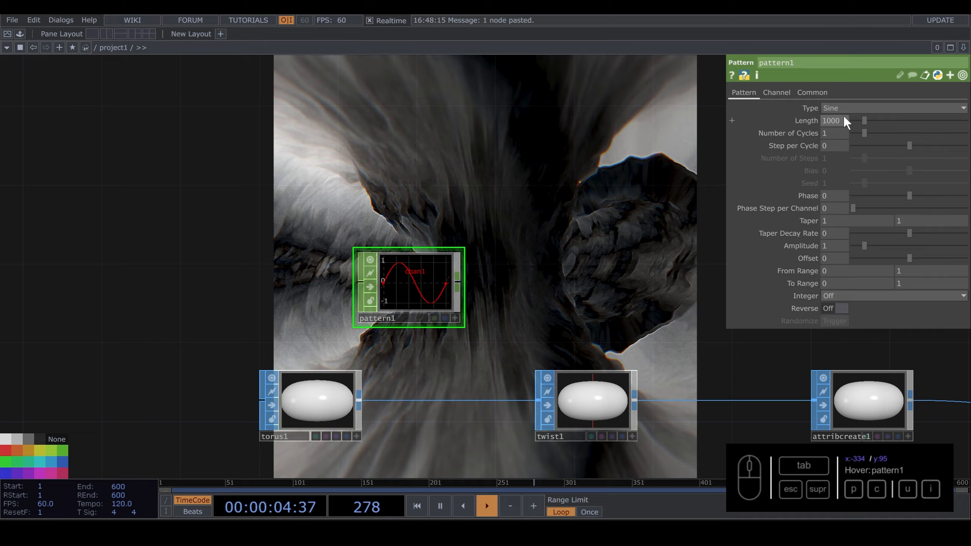
type("1")
left_click(584, 163)
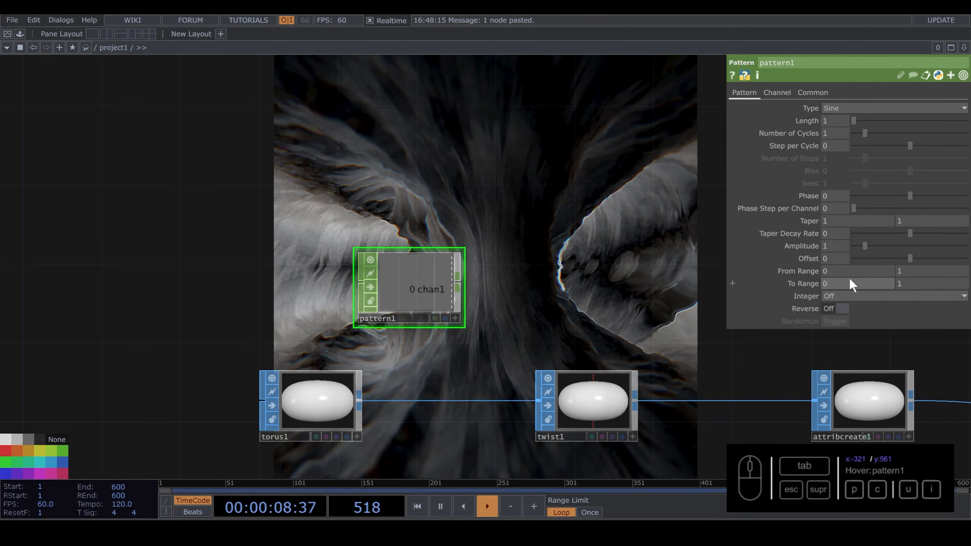
type("-1")
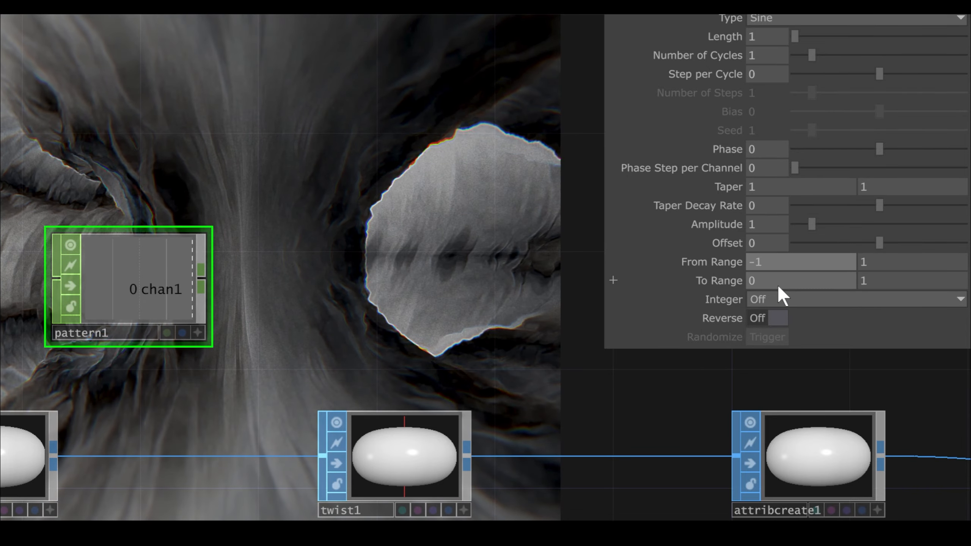
Set pattern1's To Range to run from -360 to 360
left_click(777, 283)
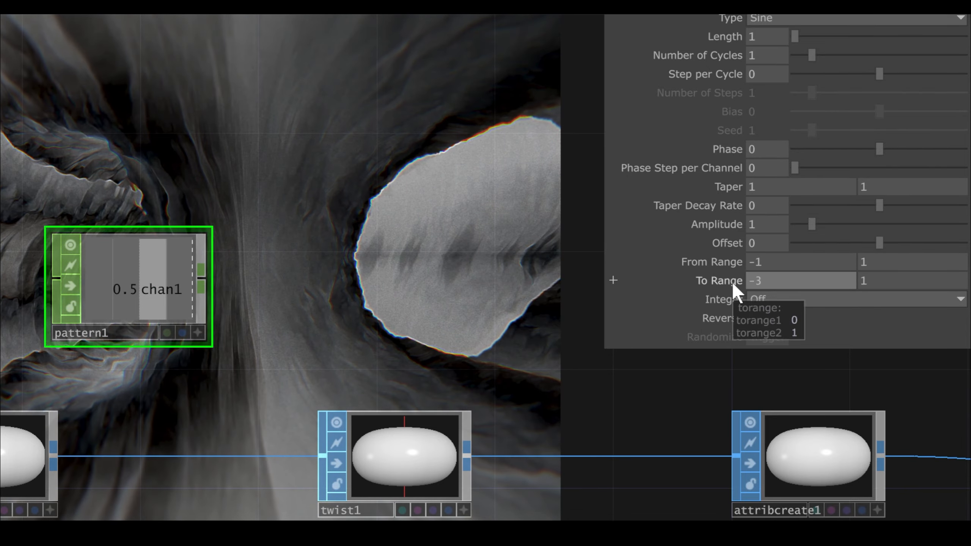
type("-360")
key("Tab")
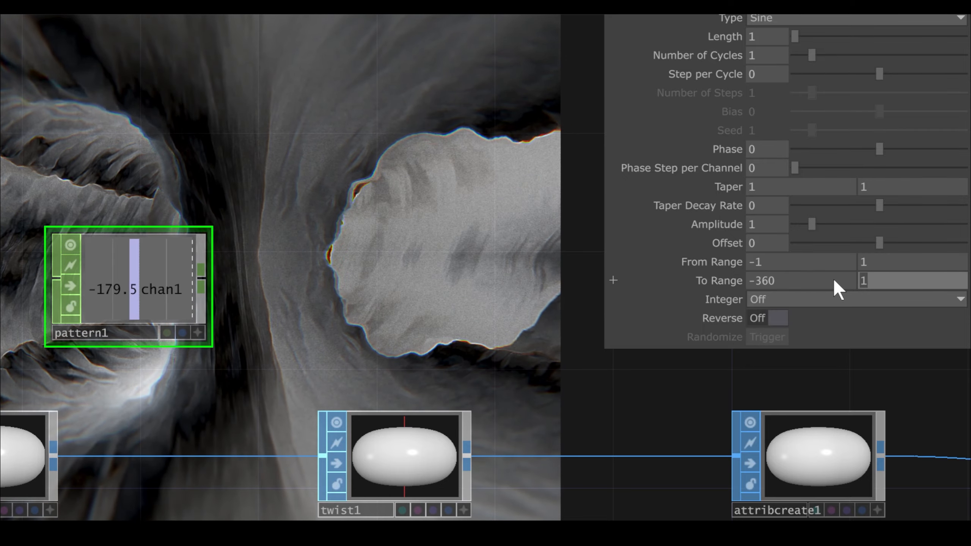
type("360")
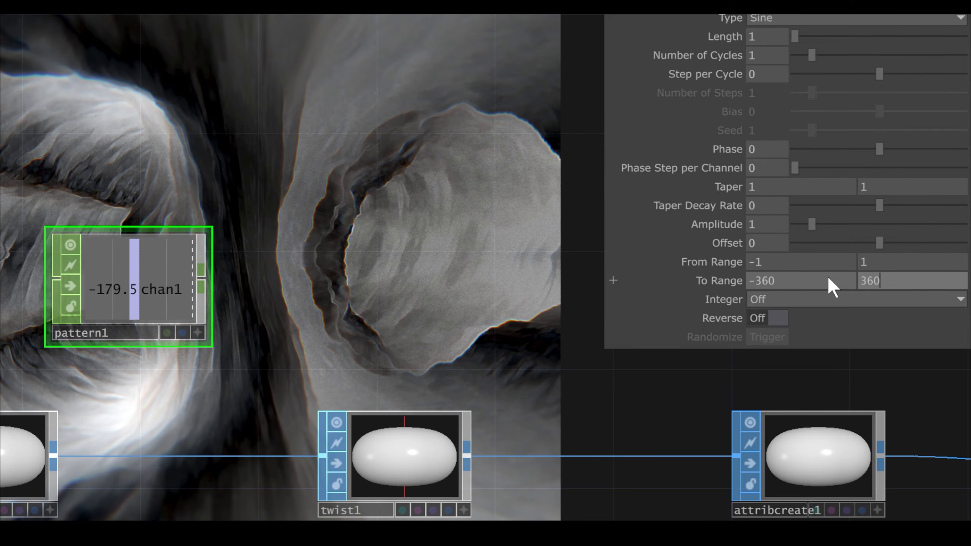
Give pattern1's Phase an expression multiplied by 0.05 and name its channel twist
left_click(770, 151)
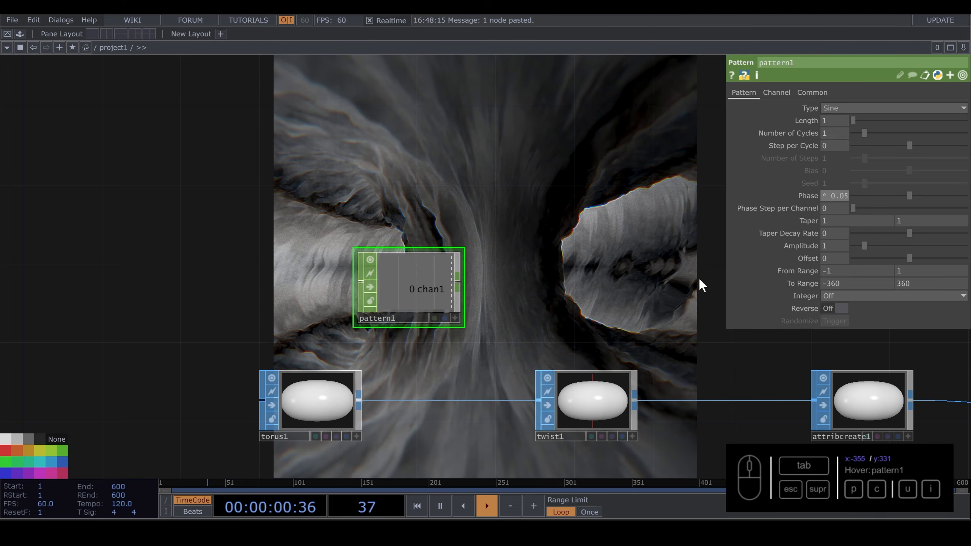
left_click(773, 93)
left_click(835, 108)
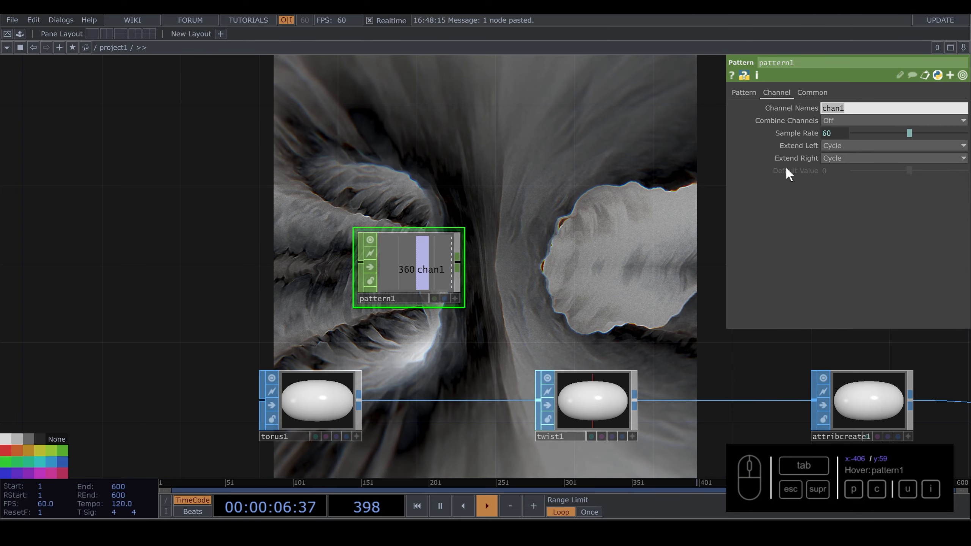
type("twist")
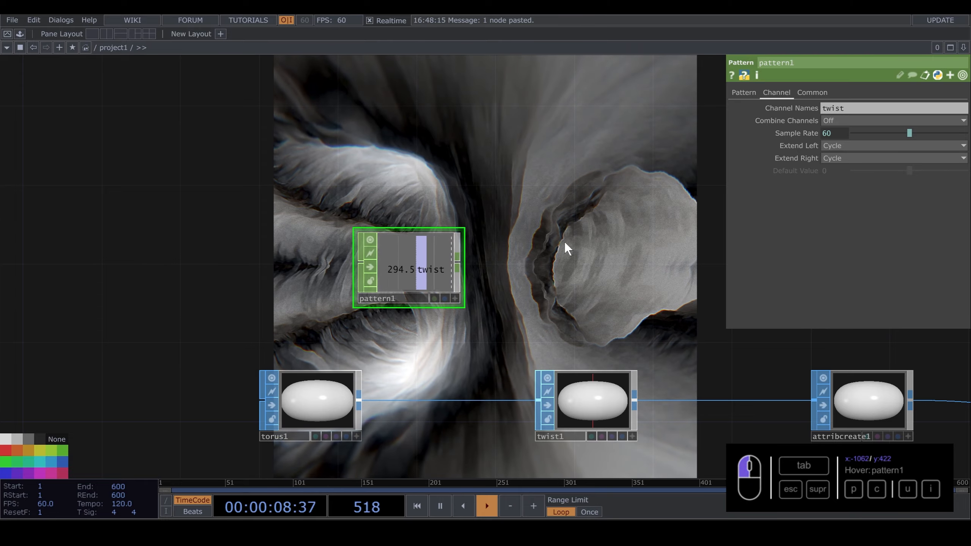
Drive twist1's Strength with pattern1's twist channel
left_click(571, 403)
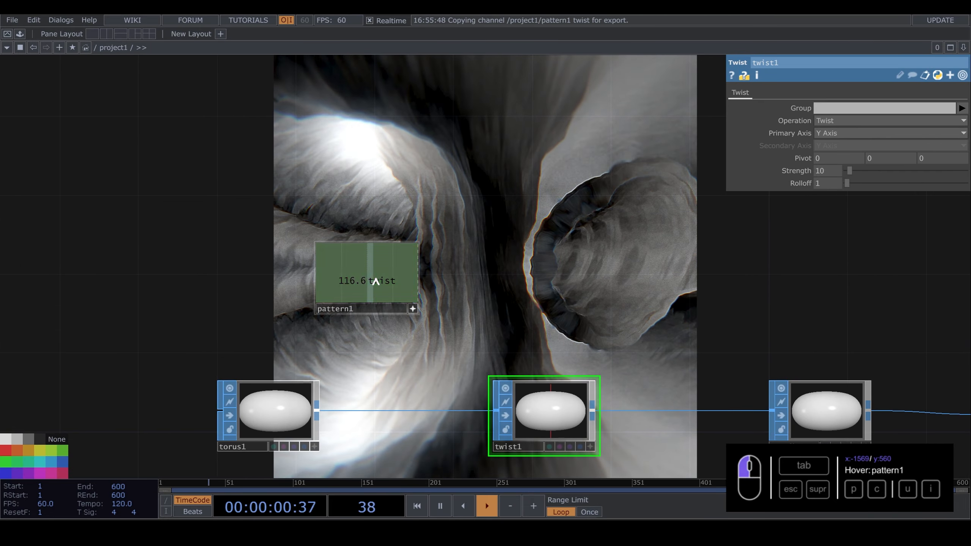
left_click(837, 167)
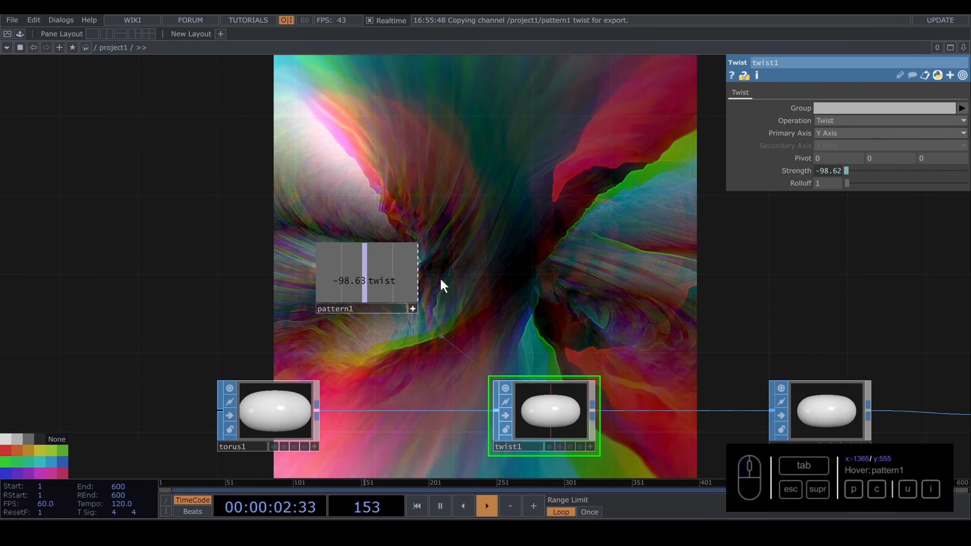
left_click_drag(467, 297, 408, 340)
Edit pattern1's Phase expression to slow down the twist animation
left_click(306, 315)
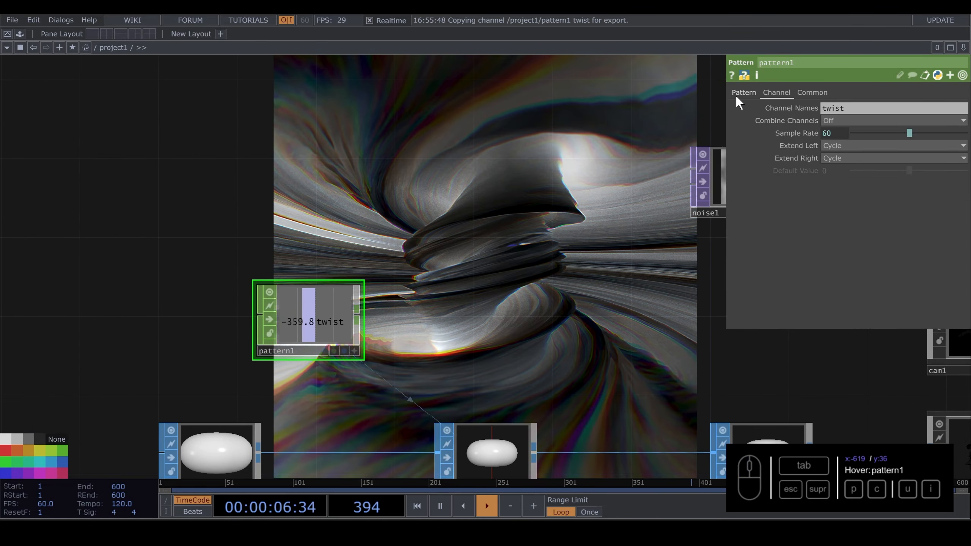
left_click(737, 94)
left_click(836, 197)
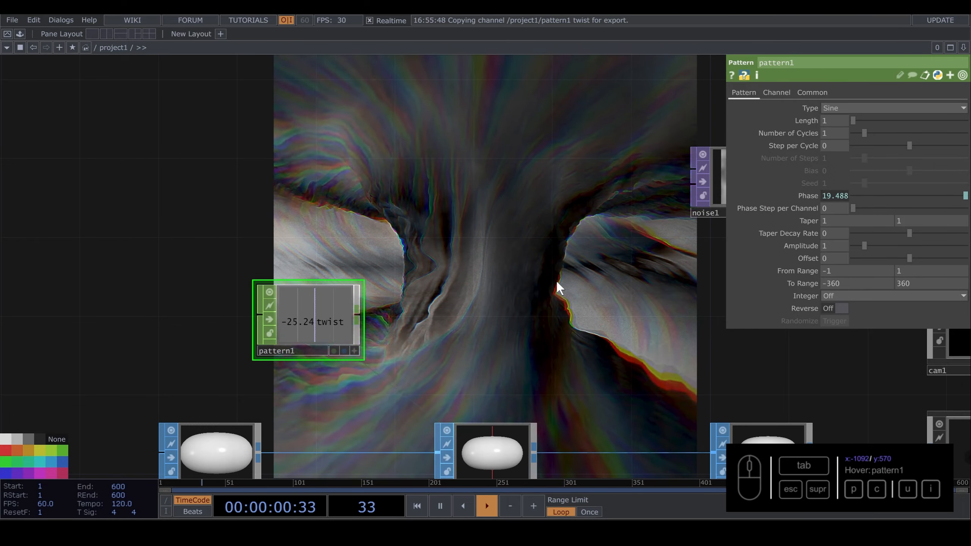
Set rgbaDelay's Red Delay to -6, Green Delay to -4 and Blue Delay to -2
scroll(524, 295, "down", 6)
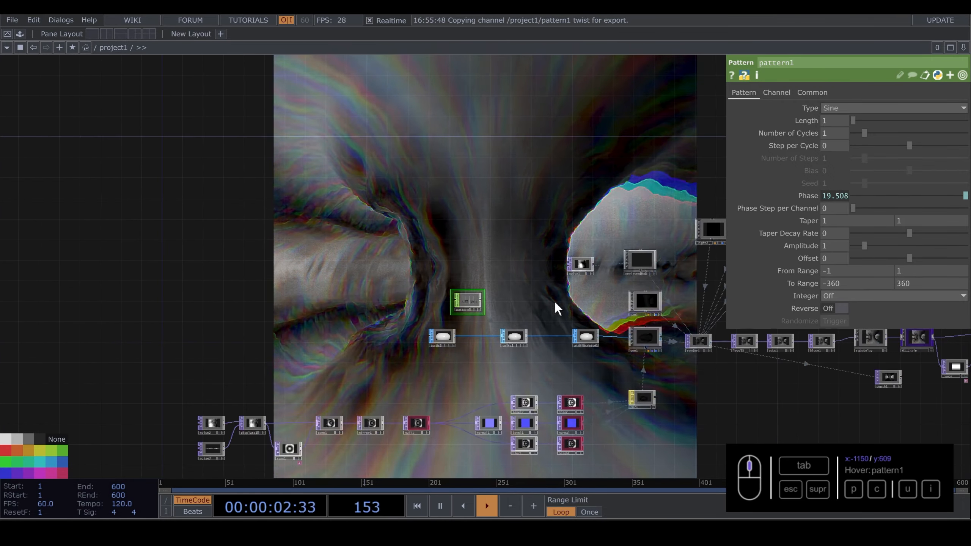
left_click_drag(610, 398, 285, 389)
scroll(518, 345, "up", 5)
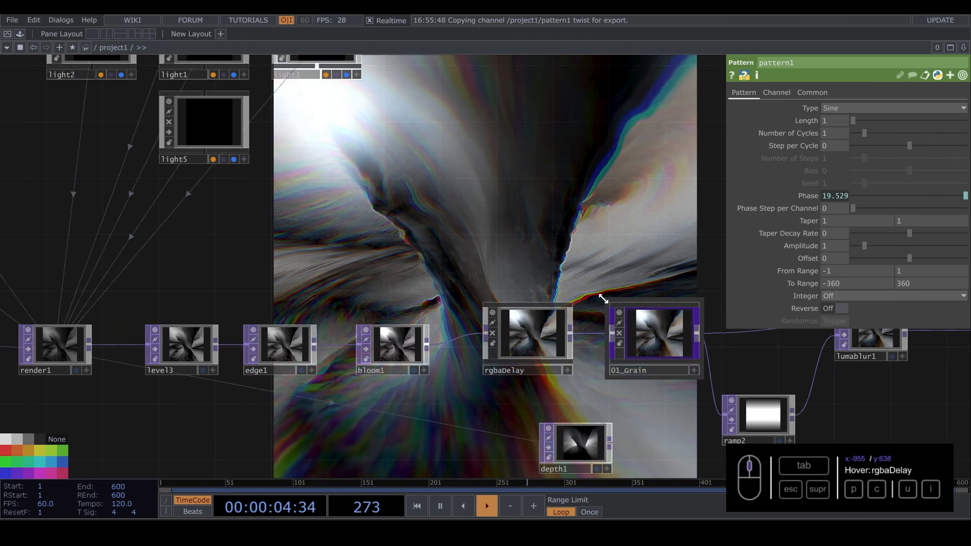
left_click(537, 339)
left_click_drag(603, 187, 551, 215)
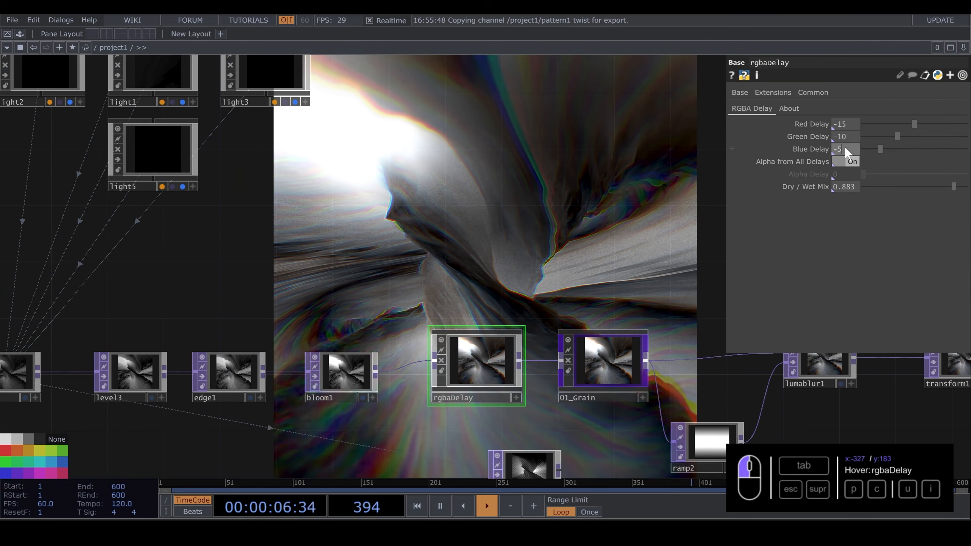
left_click_drag(845, 148, 836, 124)
type("2")
type("4")
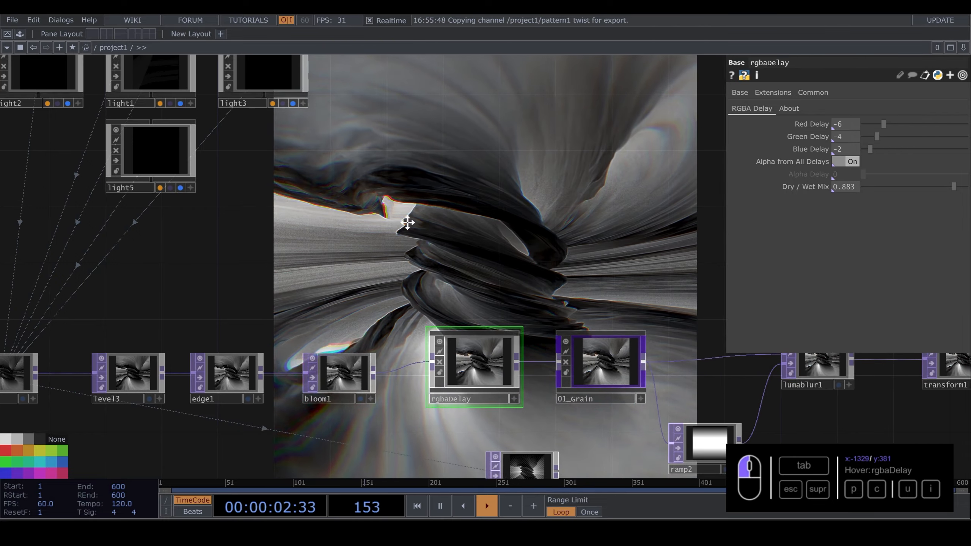
scroll(307, 275, "down", 3)
scroll(308, 276, "down", 3)
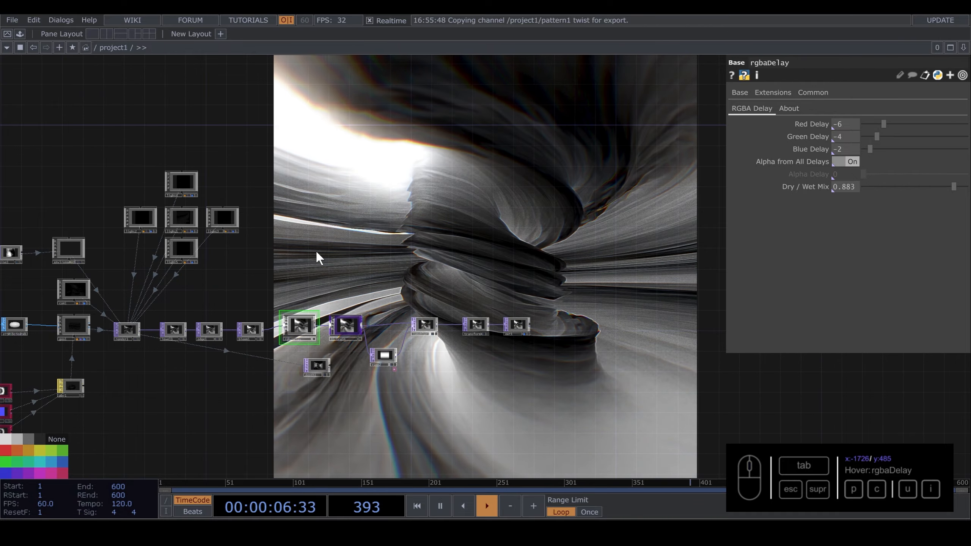
left_click_drag(316, 251, 398, 256)
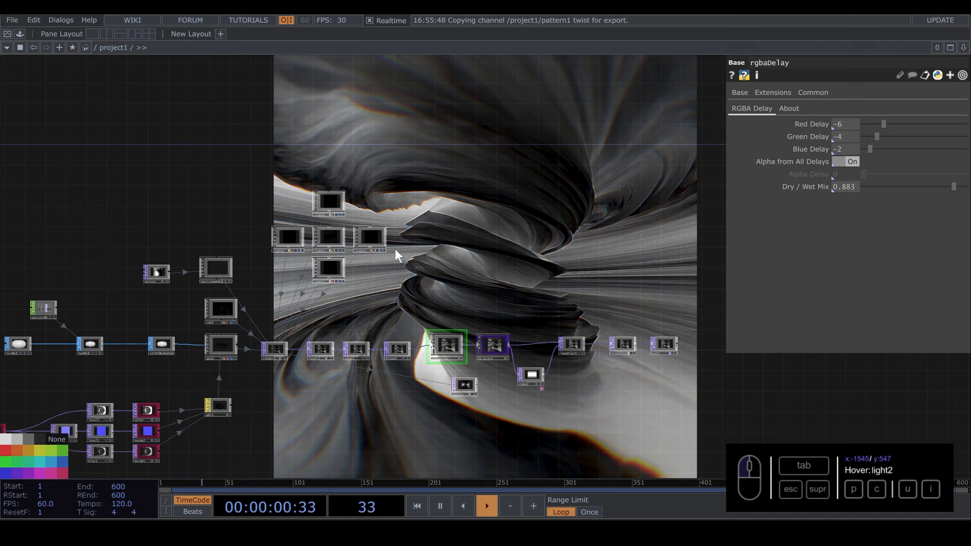
left_click_drag(438, 303, 665, 184)
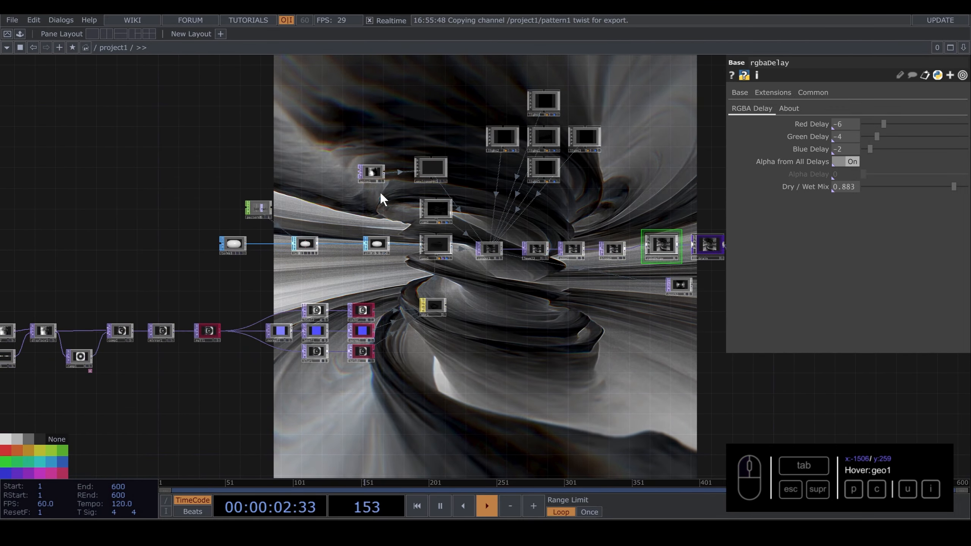
Try other FOV Angle values on cam1 and leave it at 100
left_click_drag(398, 187, 436, 230)
left_click(475, 251)
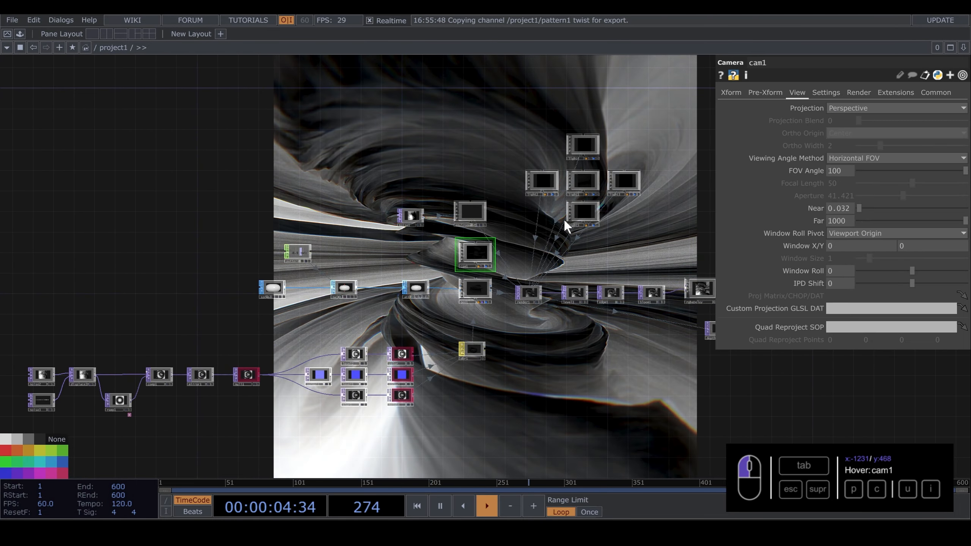
mouse_move(965, 171)
left_mouse_down()
mouse_move(913, 168)
mouse_move(966, 169)
left_mouse_up()
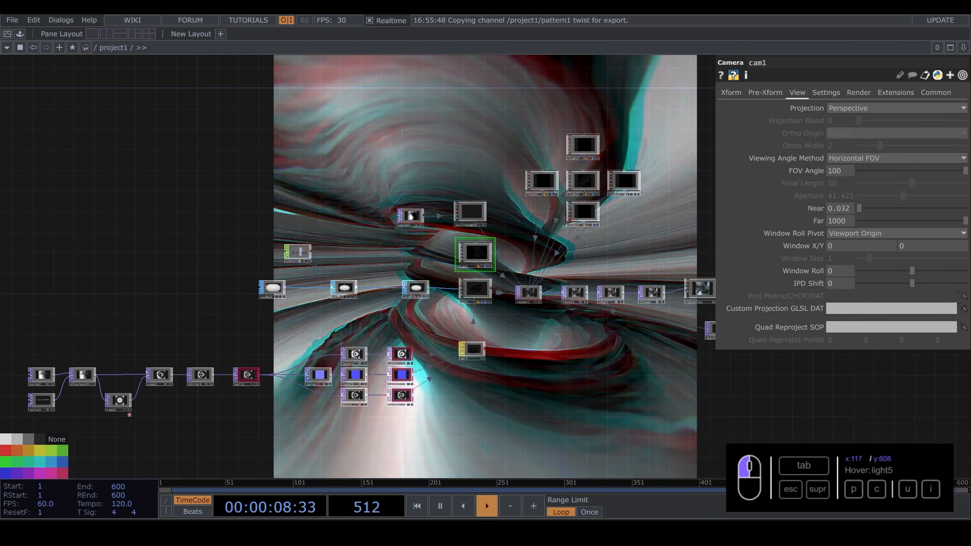
Try other Rolloff values on twist1 and set Rolloff to 2
left_click_drag(460, 131, 632, 269)
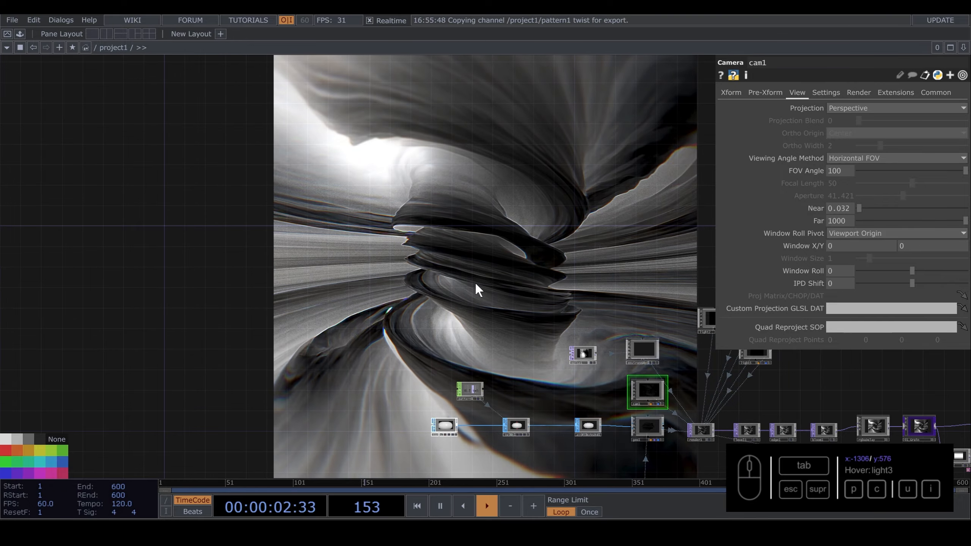
left_click_drag(402, 285, 161, 216)
scroll(526, 395, "up", 3)
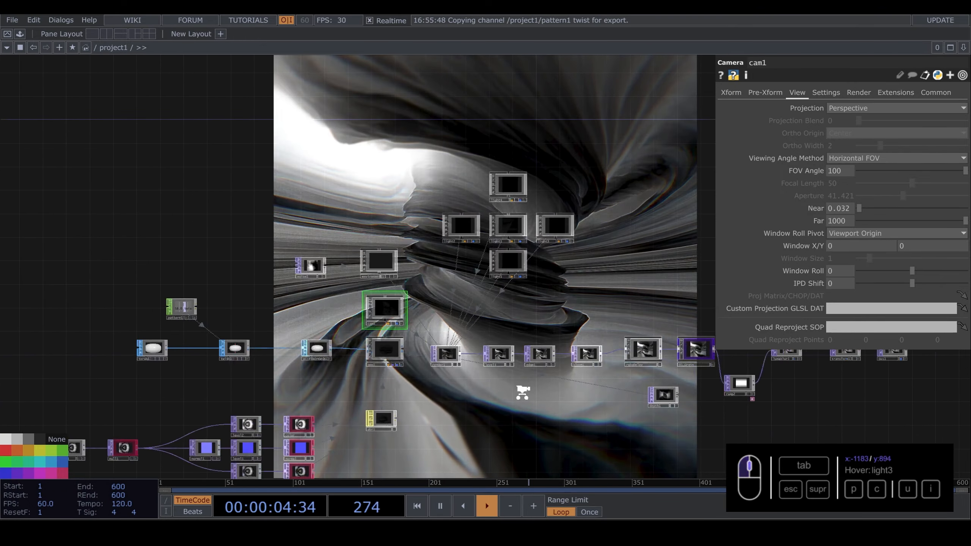
left_click_drag(678, 354, 969, 286)
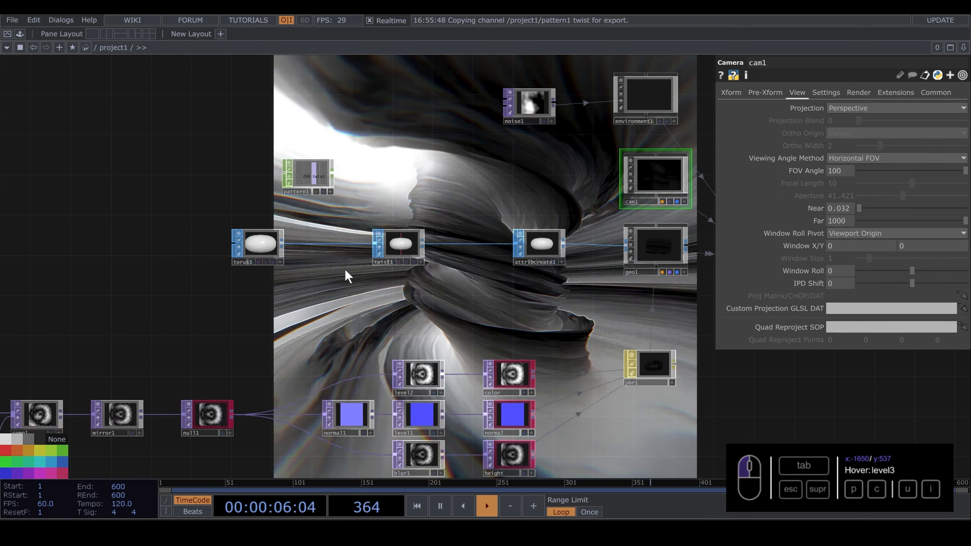
left_click(396, 248)
left_click_drag(385, 159, 423, 201)
left_click_drag(849, 182, 504, 172)
type("2")
key("Return")
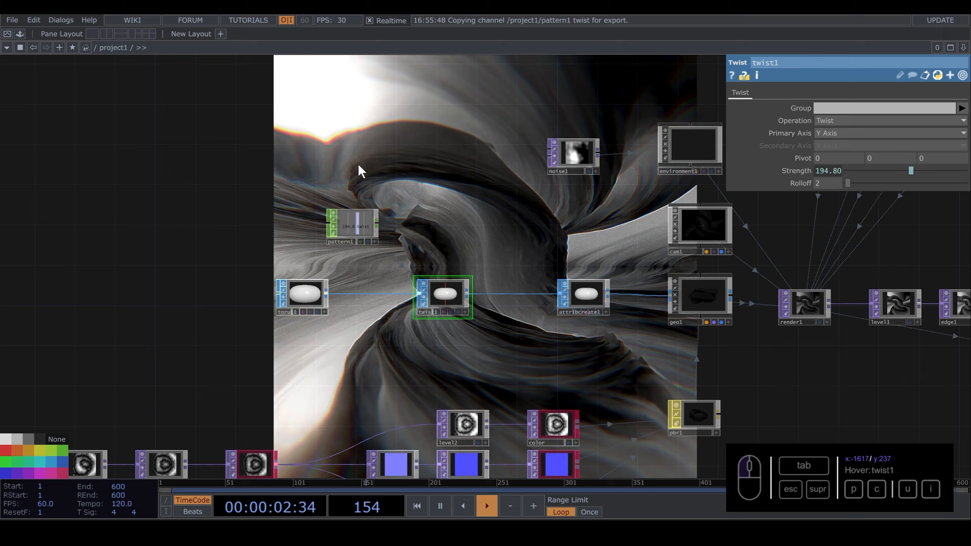
Try noise2's Amplitude at 0.01 to smooth the texture
left_click_drag(419, 181, 487, 320)
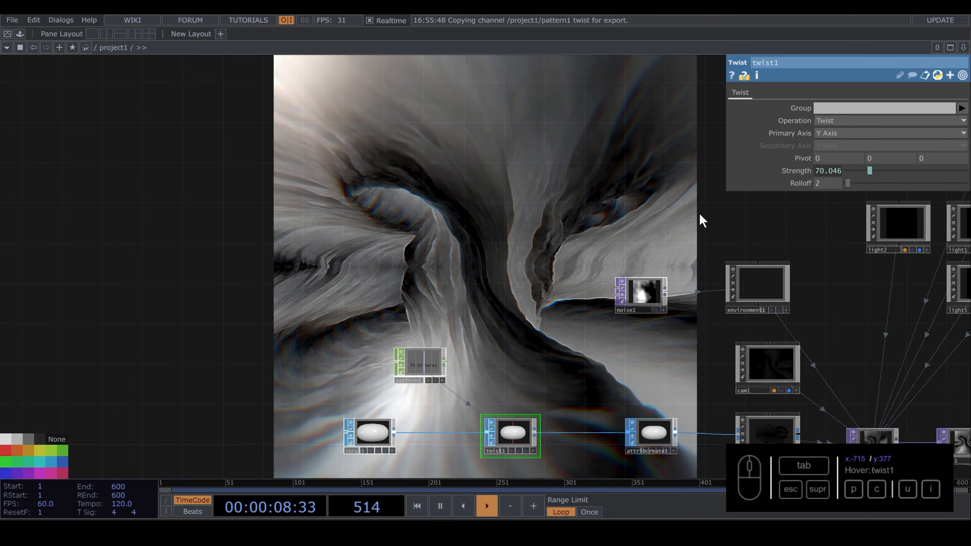
left_click_drag(553, 222, 550, 19)
left_click_drag(115, 393, 291, 334)
left_click(109, 341)
left_click_drag(608, 181, 604, 206)
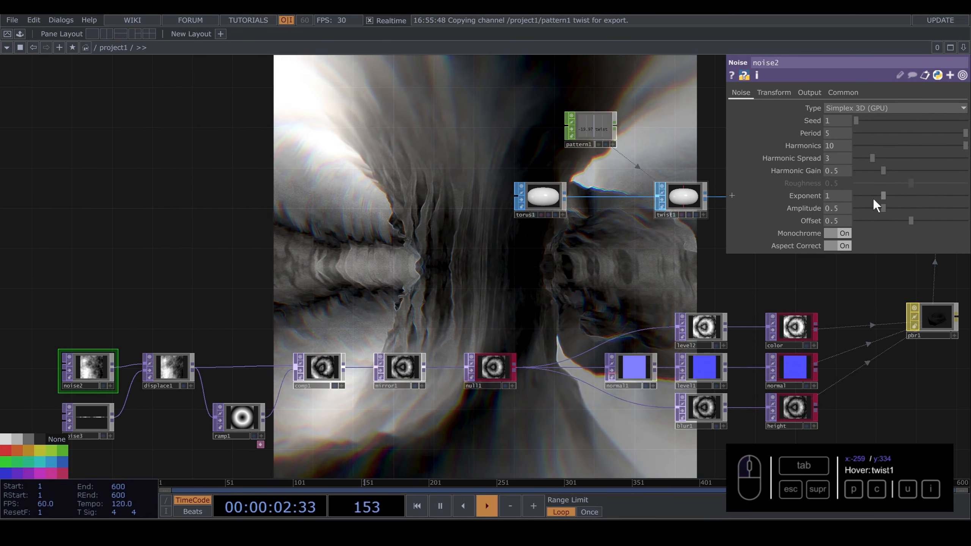
left_click_drag(884, 205, 843, 206)
left_click(843, 207)
type("0.01")
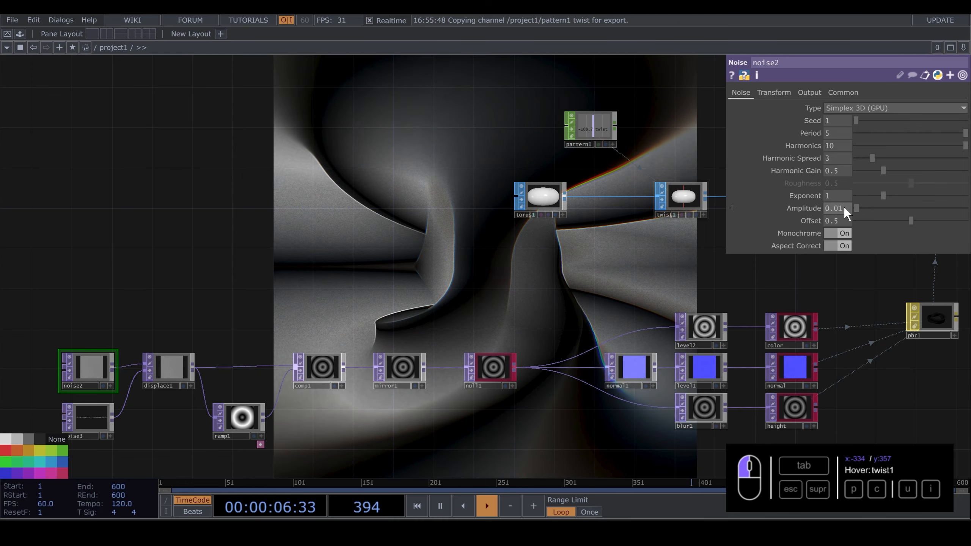
Try raising noise2's Amplitude to about 1.98, and undo both Amplitude changes
left_click_drag(585, 269, 812, 337)
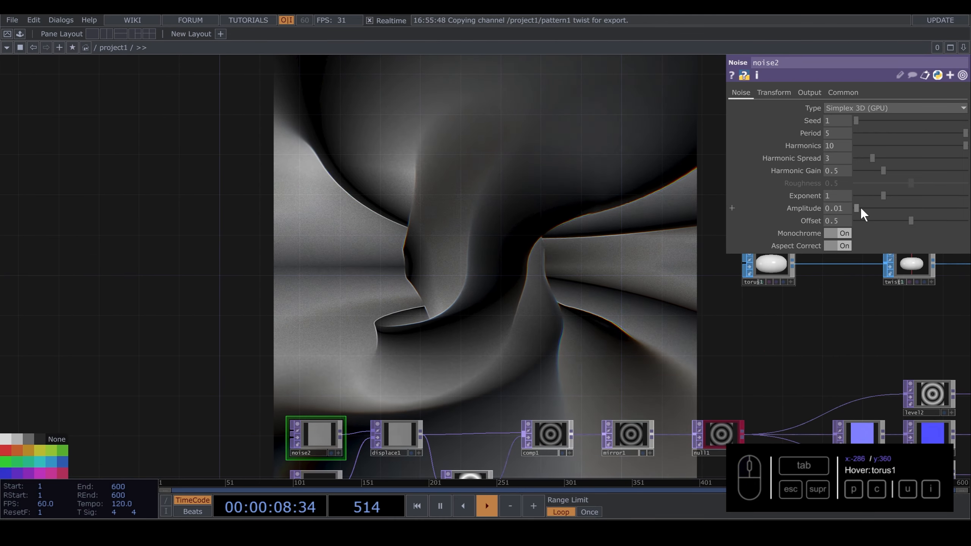
left_click_drag(860, 208, 967, 210)
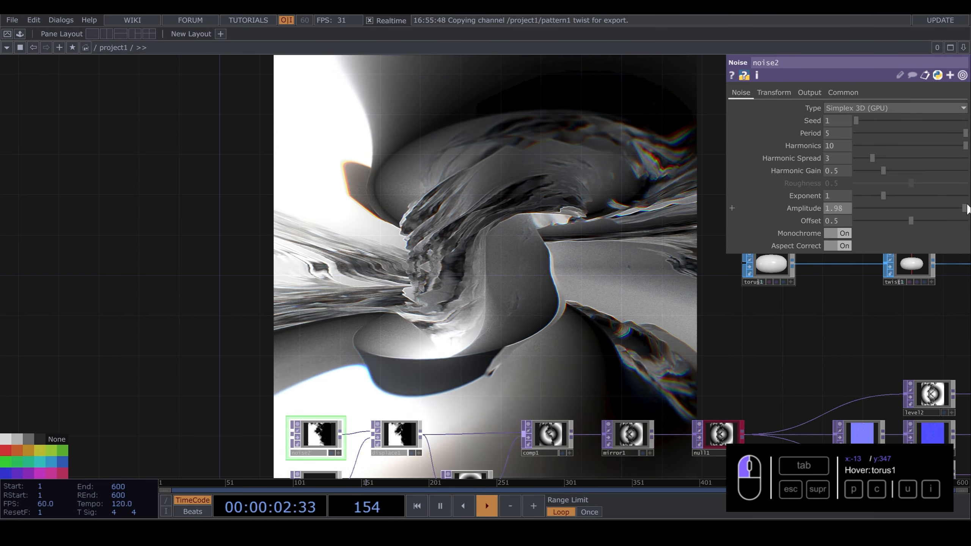
key("ctrl+z")
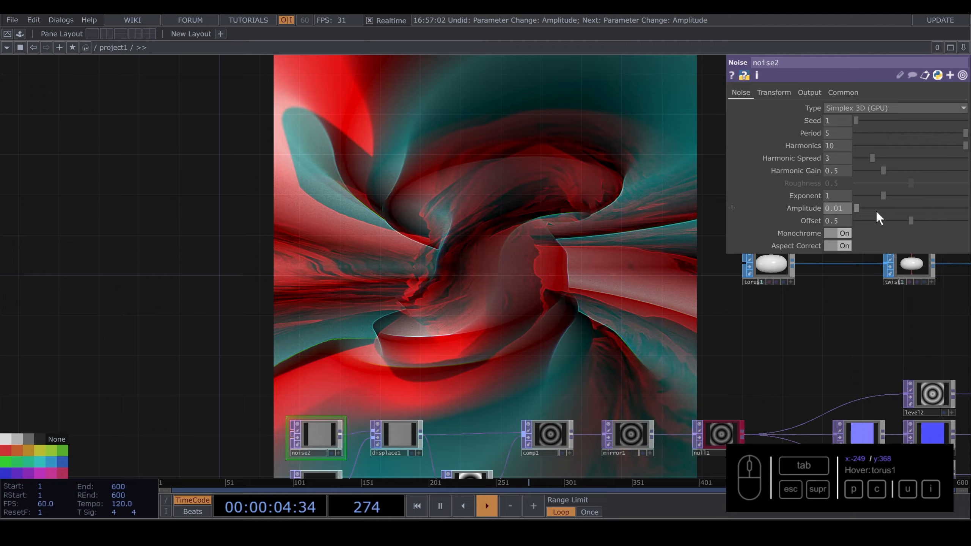
key("ctrl+z")
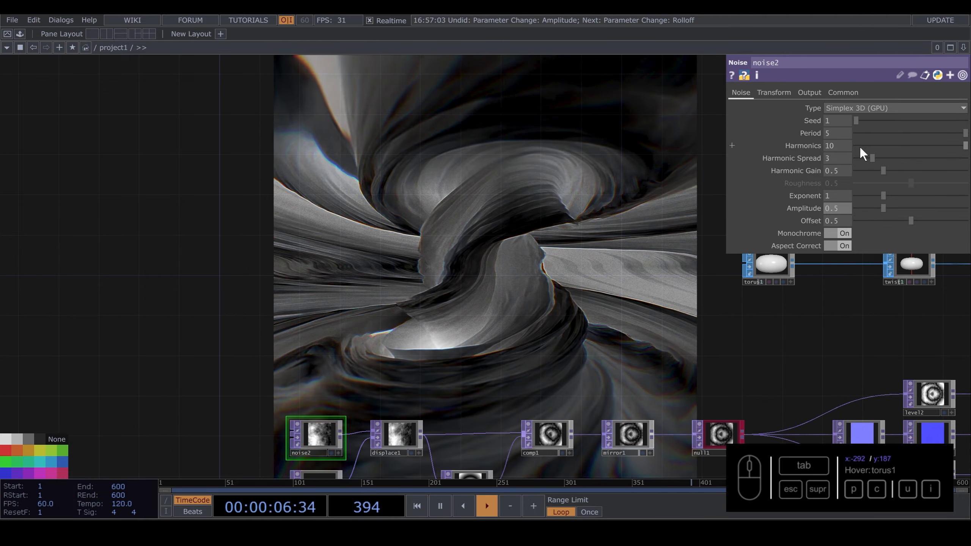
Try noise2's Harmonic Spread at about 19.9 and undo the change
left_click_drag(871, 158, 964, 159)
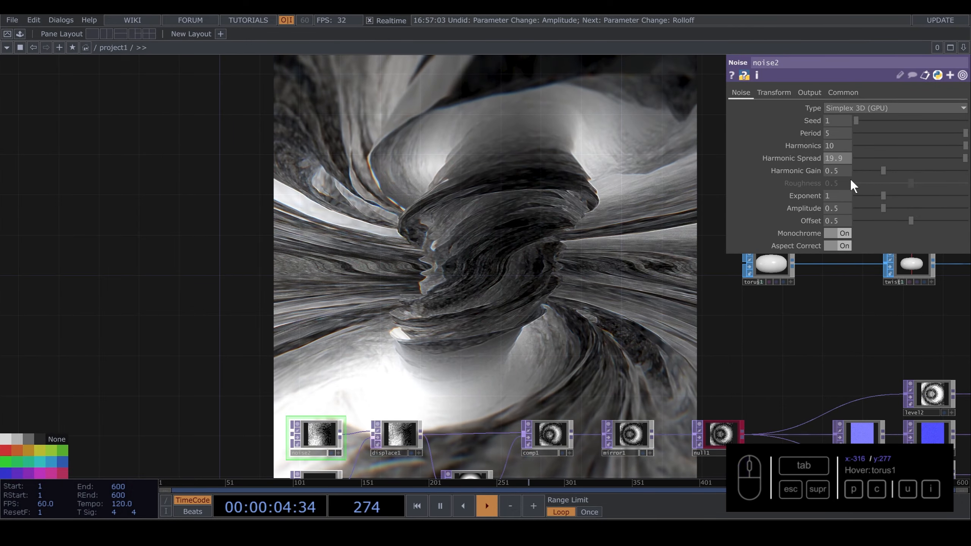
key("ctrl+z")
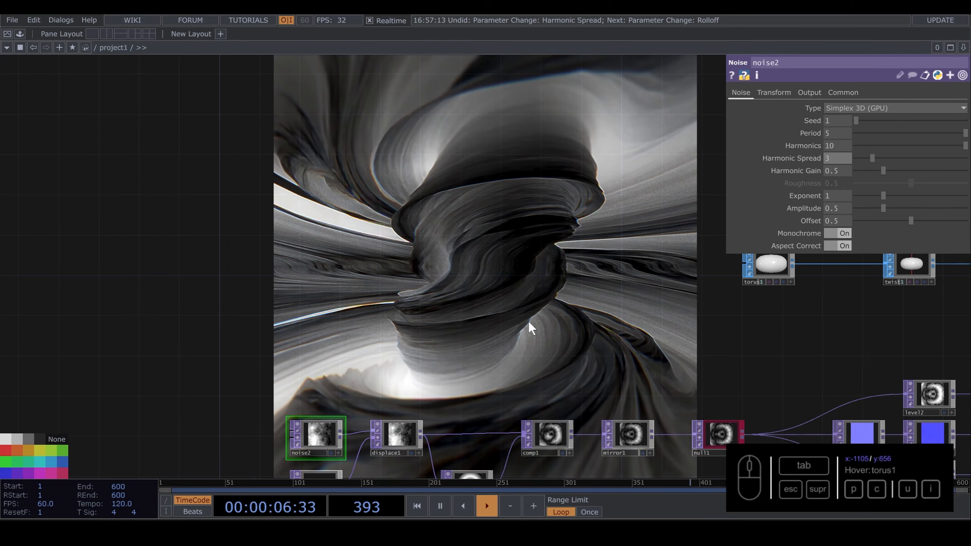
Bypass blur1 in the height map branch of the torus material
scroll(528, 321, "down", 5)
left_click_drag(515, 330, 376, 327)
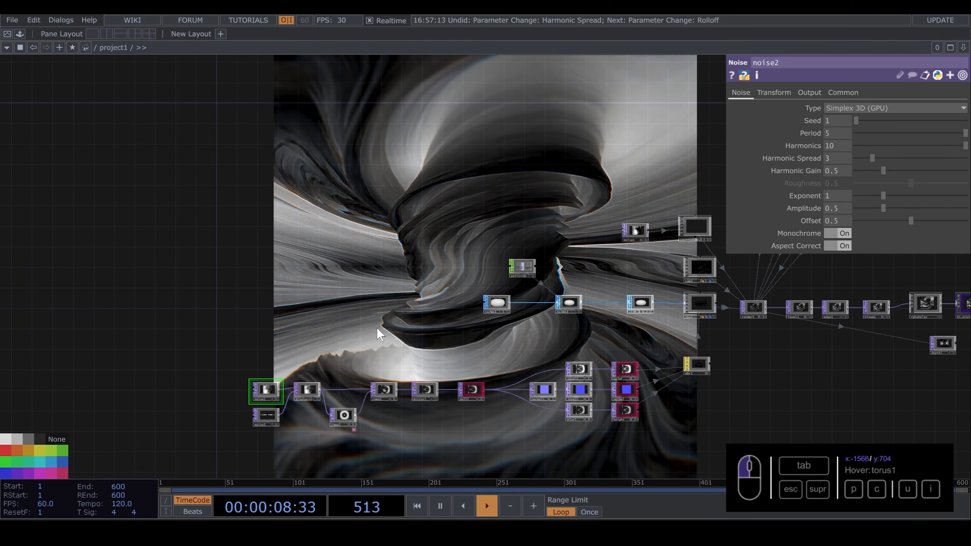
scroll(577, 401, "up", 5)
left_click(573, 399)
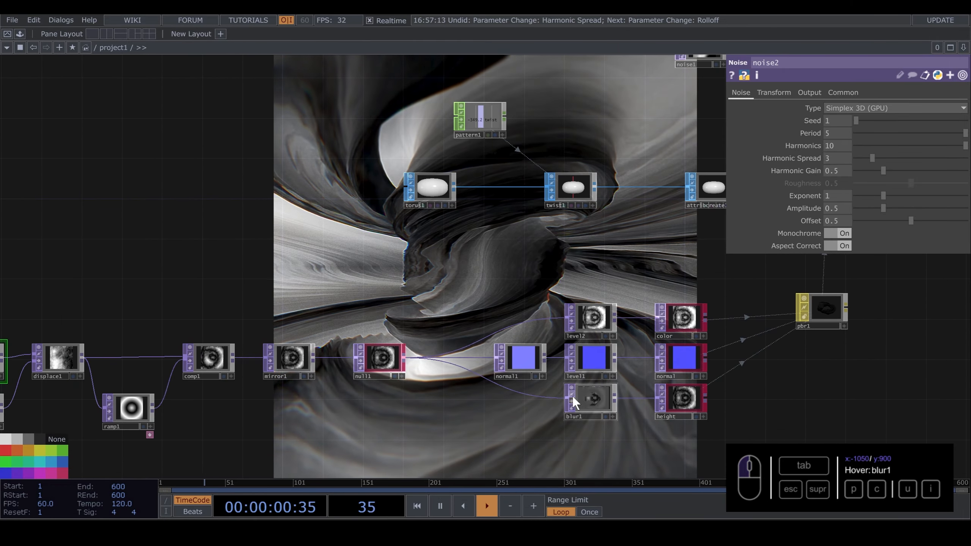
left_click_drag(358, 283, 165, 258)
left_click_drag(560, 367, 432, 280)
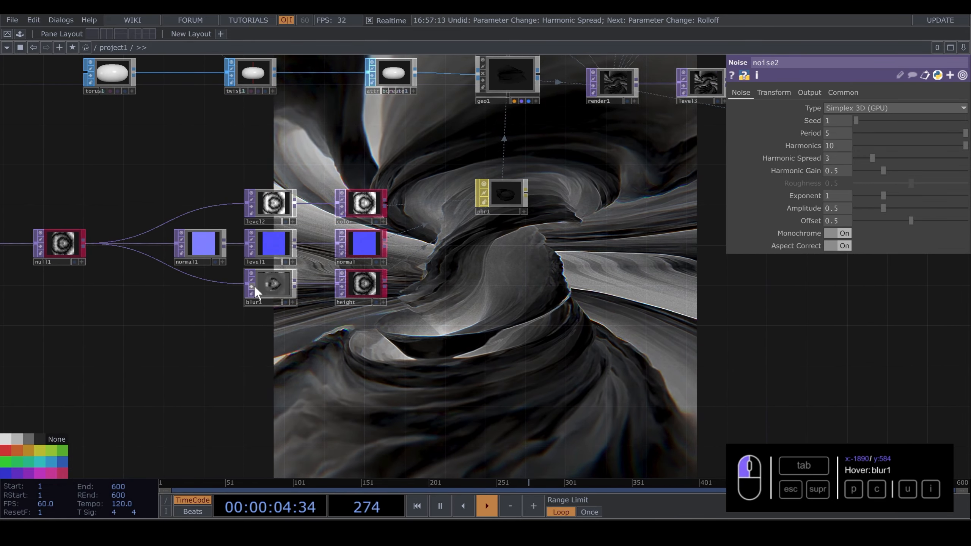
Review the finished network, from the texture, pattern and lights through the render to the post-processing chain
scroll(590, 293, "down", 4)
left_click_drag(596, 315, 363, 377)
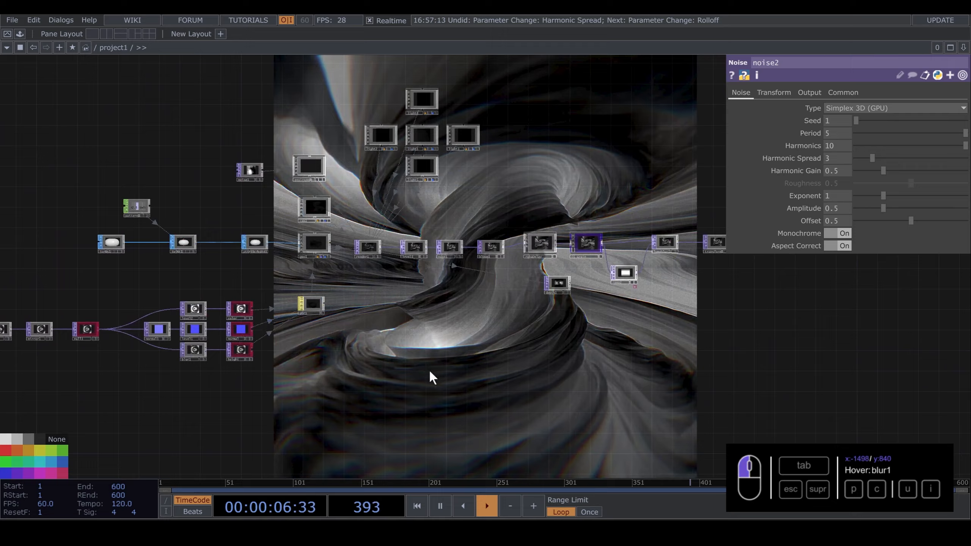
left_click_drag(537, 351, 390, 376)
scroll(396, 245, "up", 4)
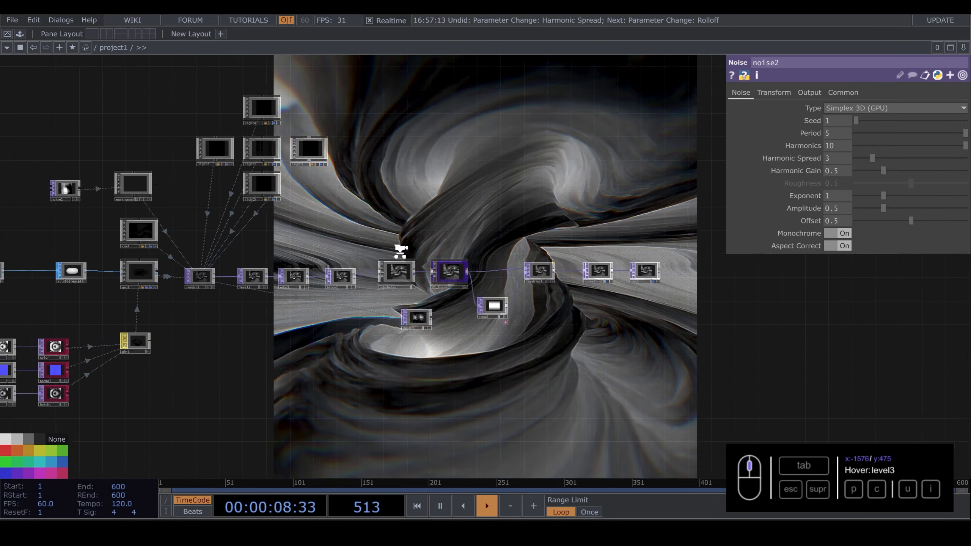
left_click_drag(297, 204, 702, 234)
left_click_drag(425, 231, 444, 234)
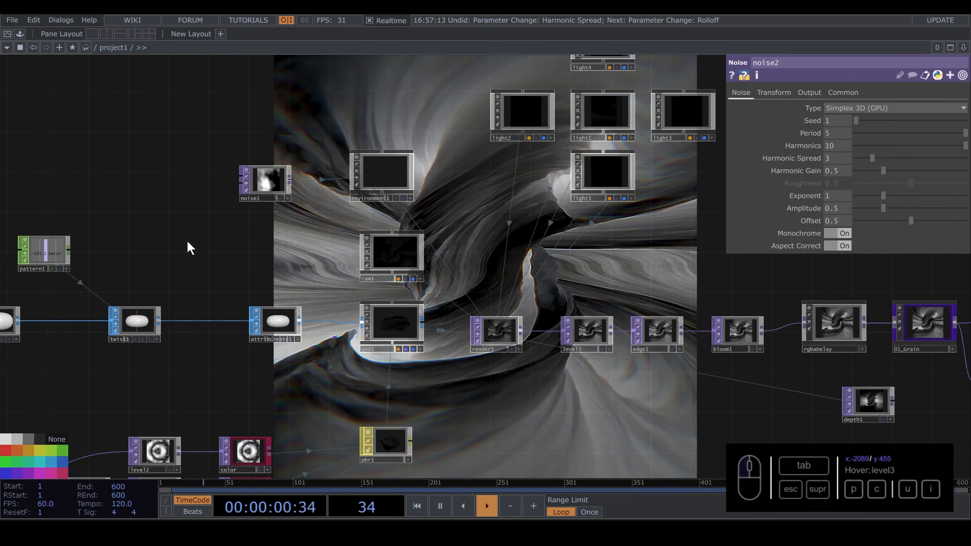
left_click_drag(308, 252, 693, 268)
scroll(413, 326, "up", 5)
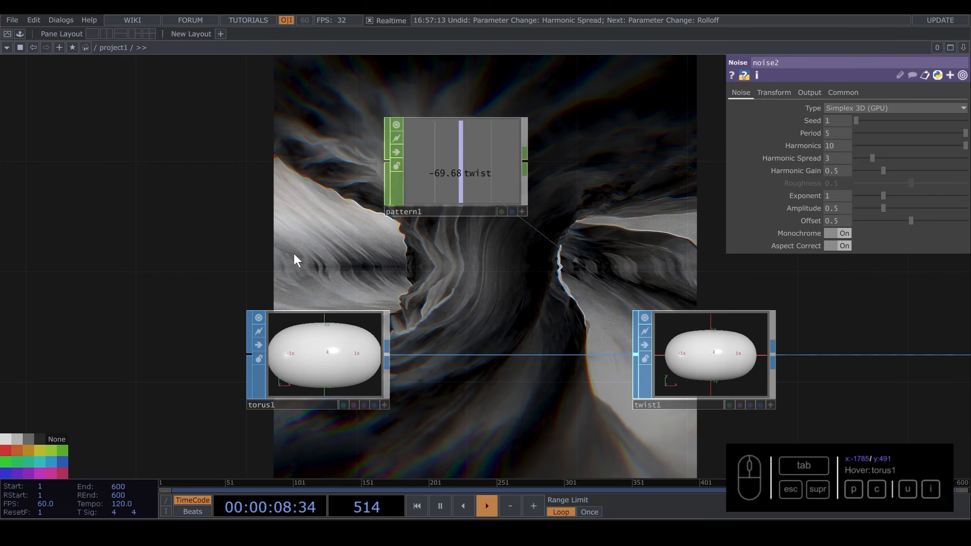
scroll(294, 254, "down", 10)
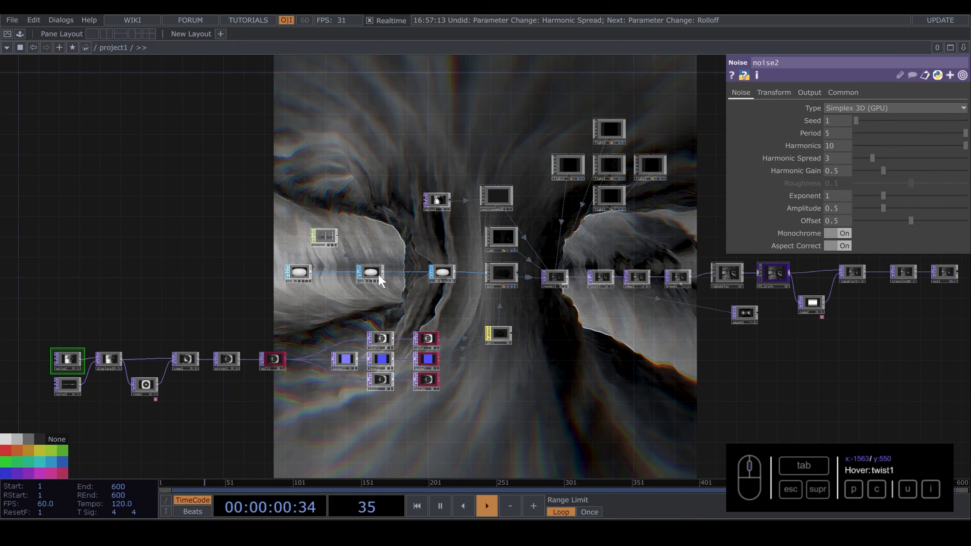
scroll(298, 275, "up", 5)
left_click_drag(471, 313, 245, 279)
left_click_drag(526, 313, 424, 247)
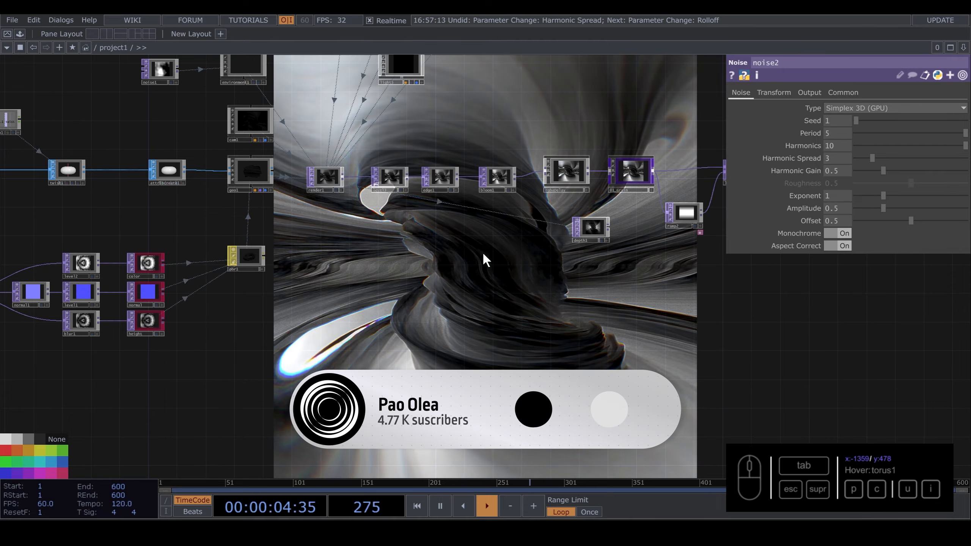
left_click_drag(482, 251, 381, 310)
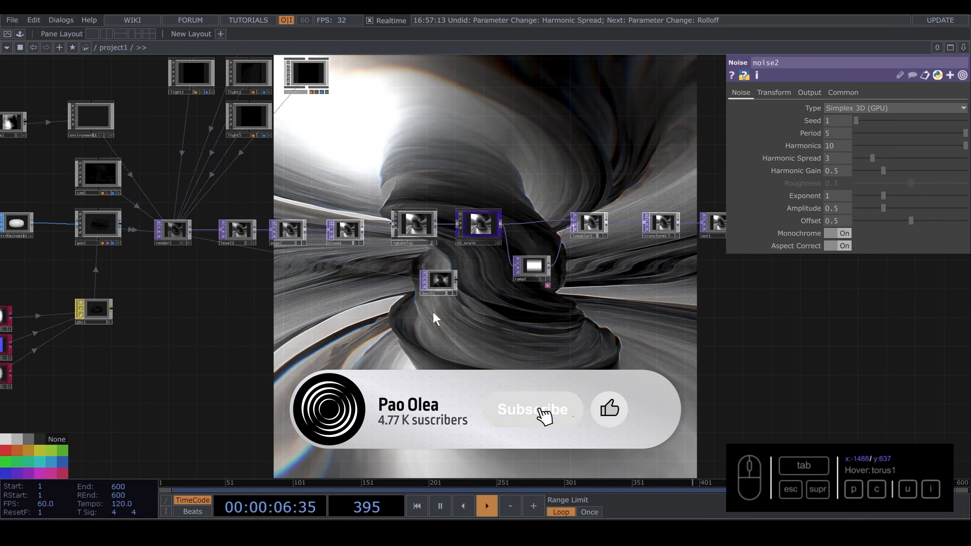
left_click_drag(592, 340, 511, 345)
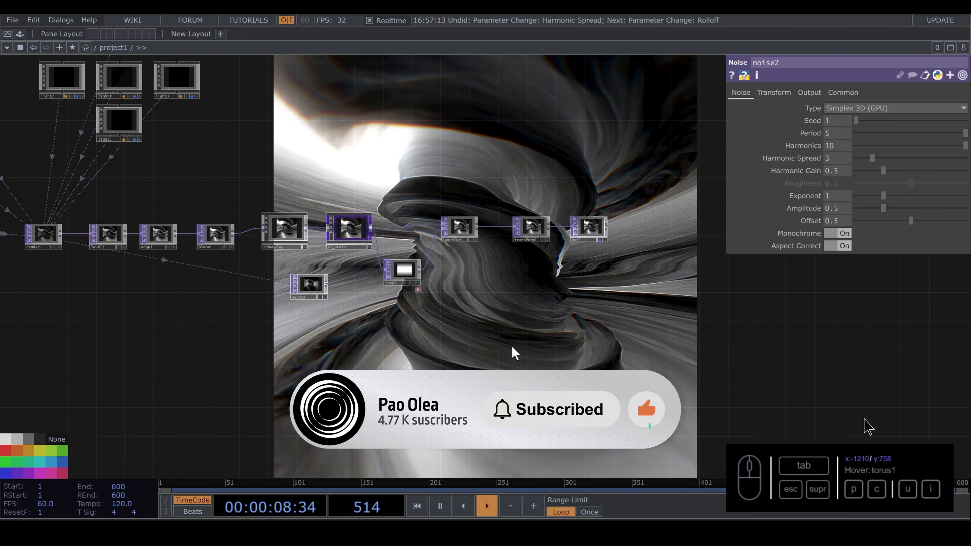